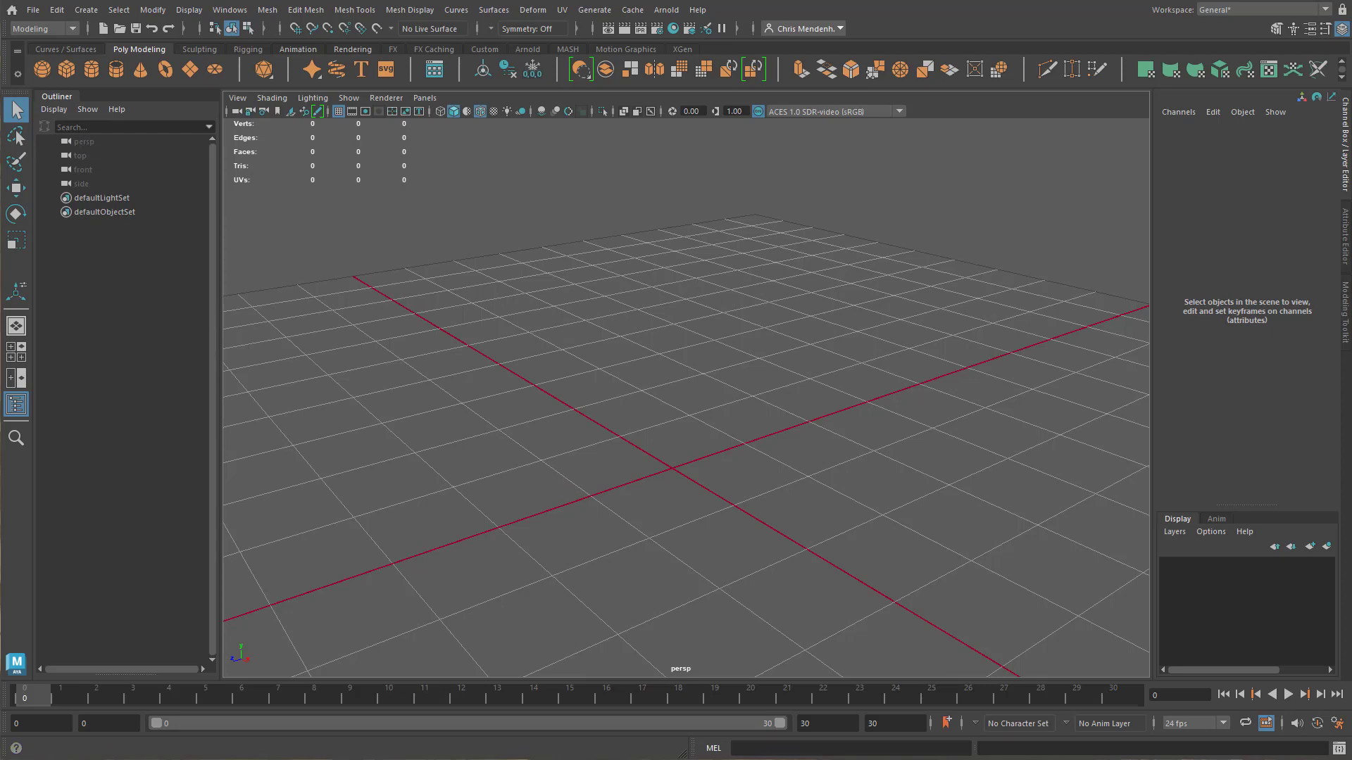
# - Examine the reference image showing the practice object in top, perspective, front and side views
pyautogui.moveTo(0, 106); pyautogui.dragTo(638, 92)
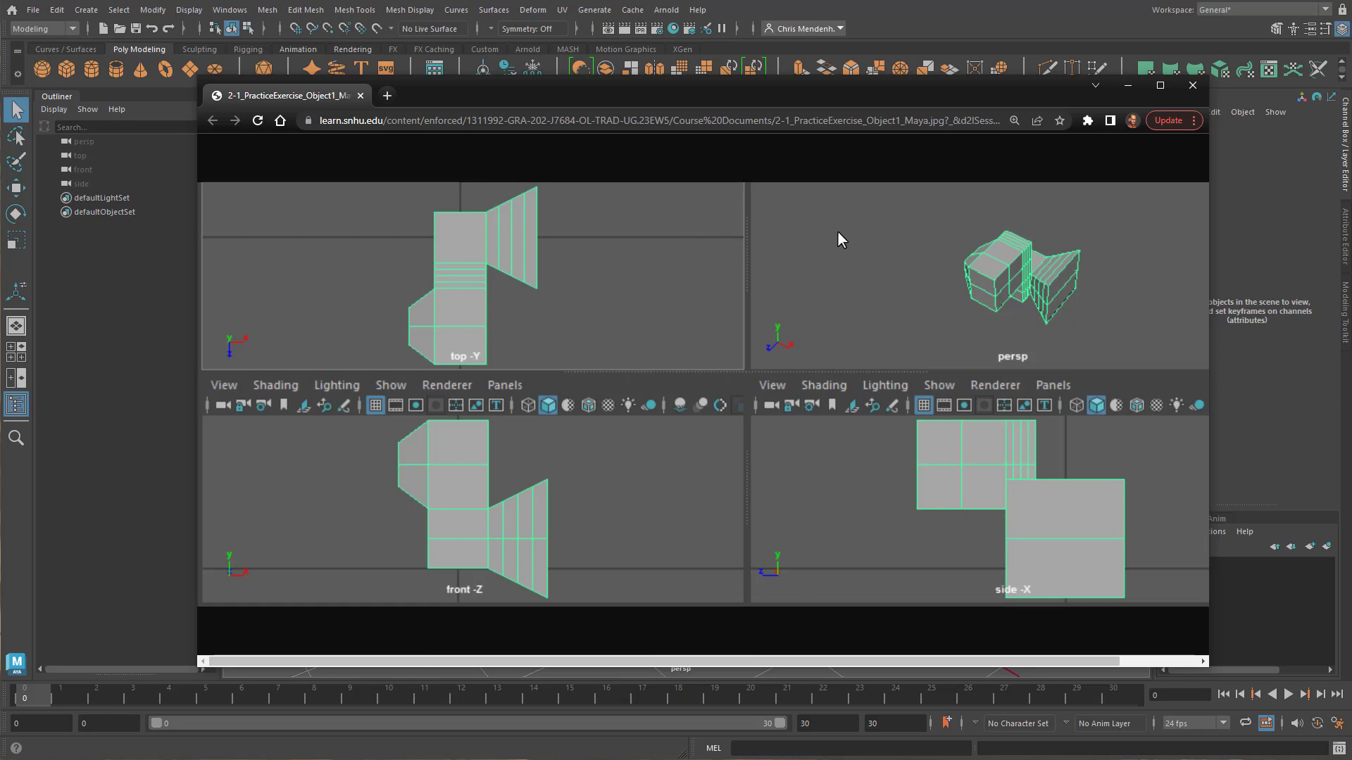
pyautogui.moveTo(763, 101); pyautogui.dragTo(779, 125)
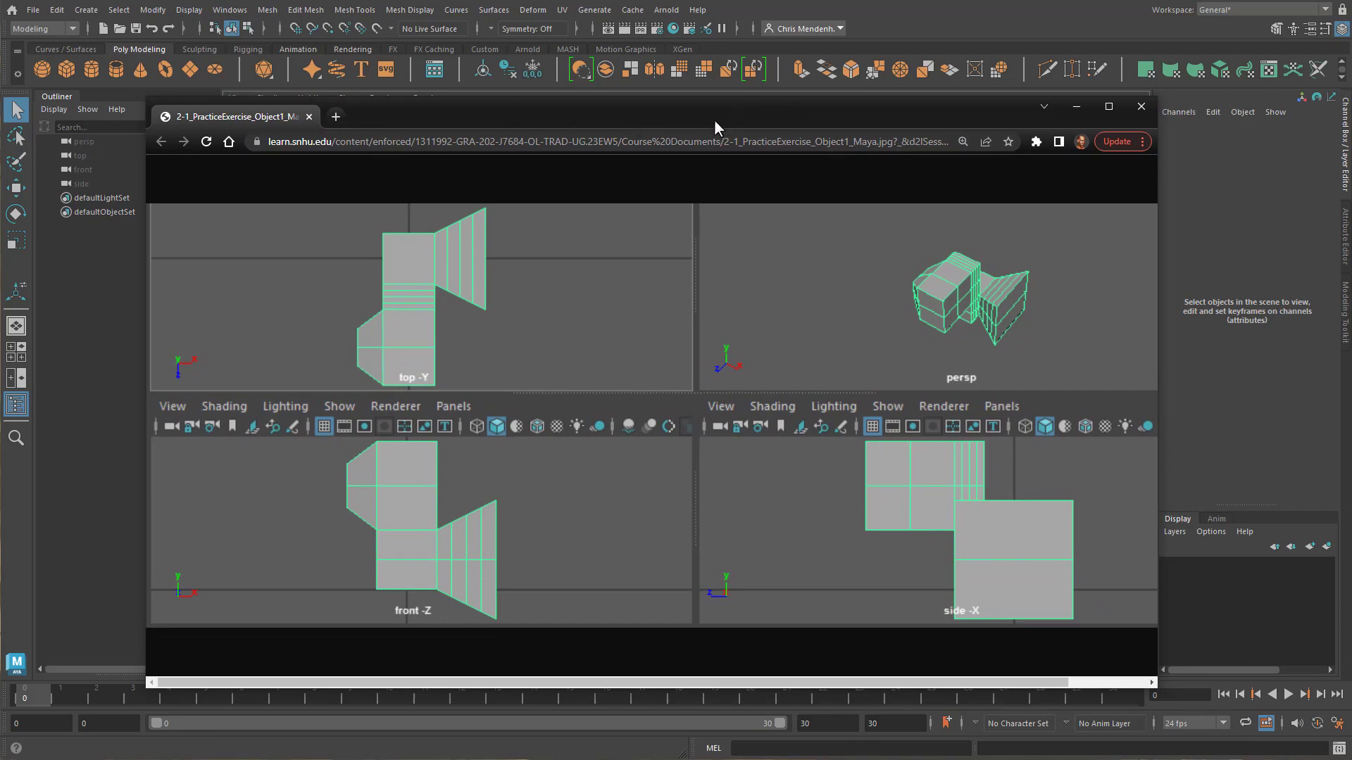
pyautogui.moveTo(714, 120); pyautogui.dragTo(0, 225)
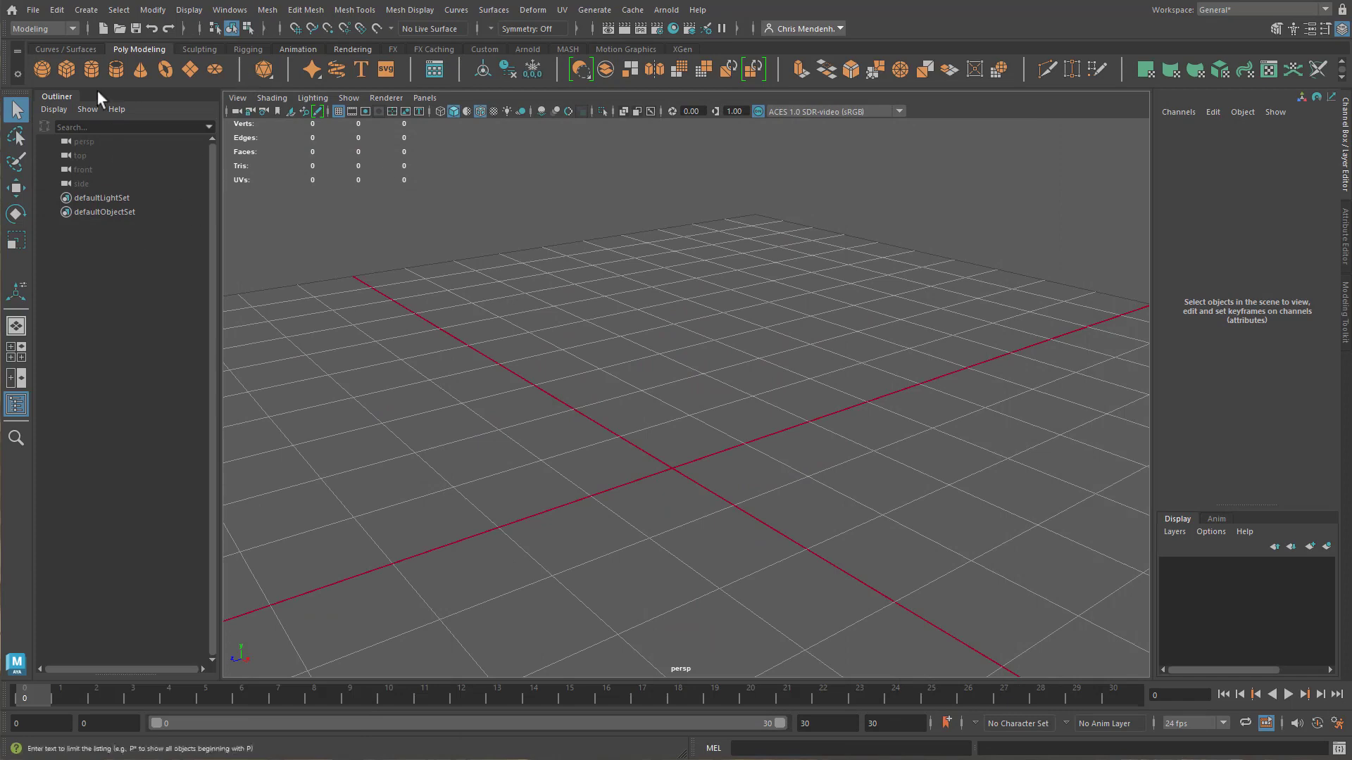
# - Create a polygon cube and frame it in the top, front, side and perspective views
pyautogui.click(68, 72)
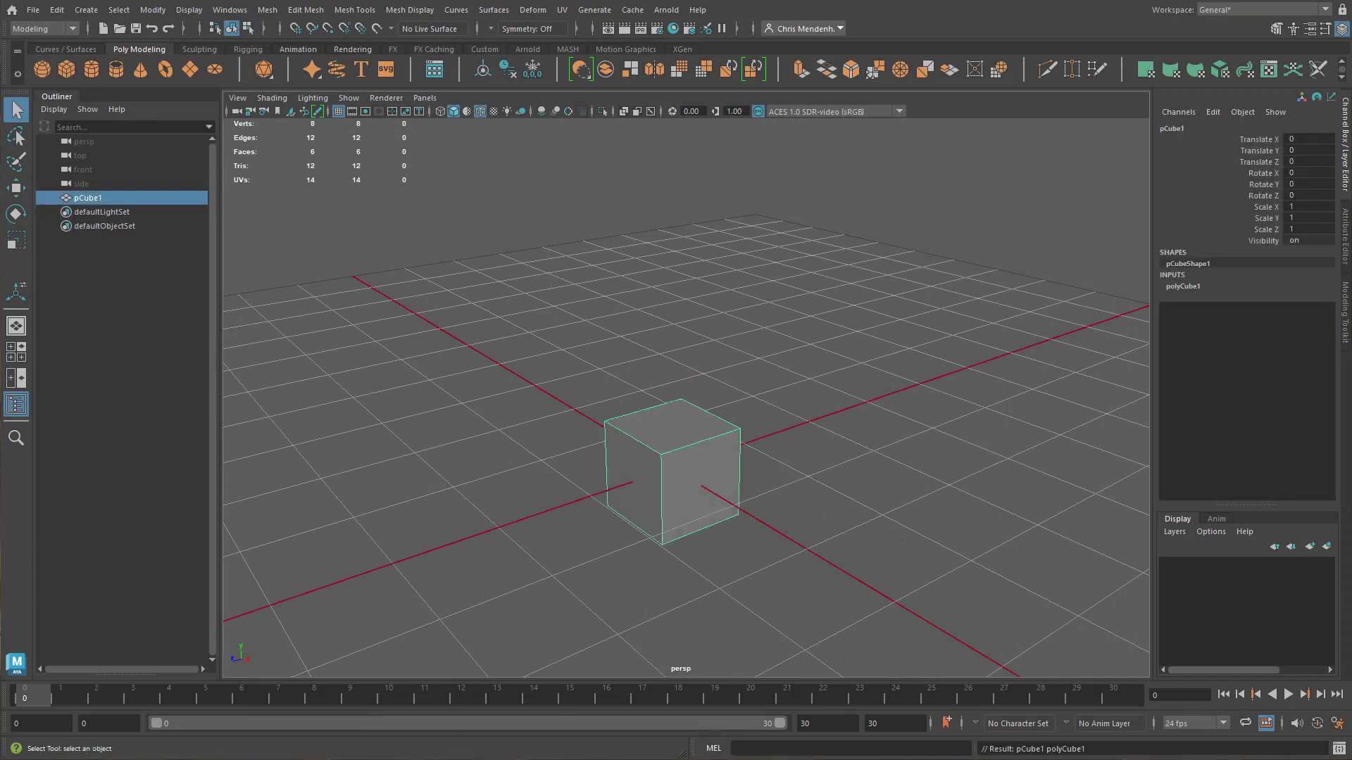
pyautogui.press('space')
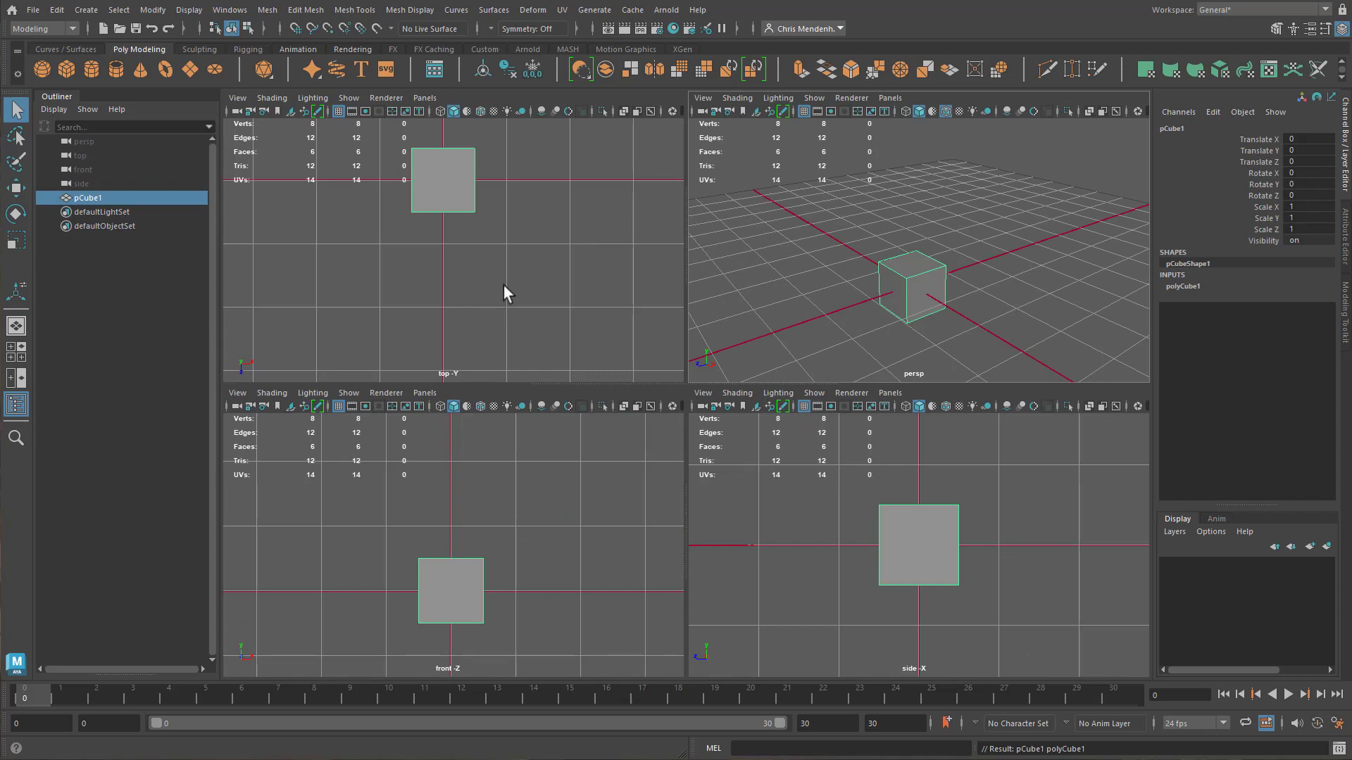
pyautogui.press('f')
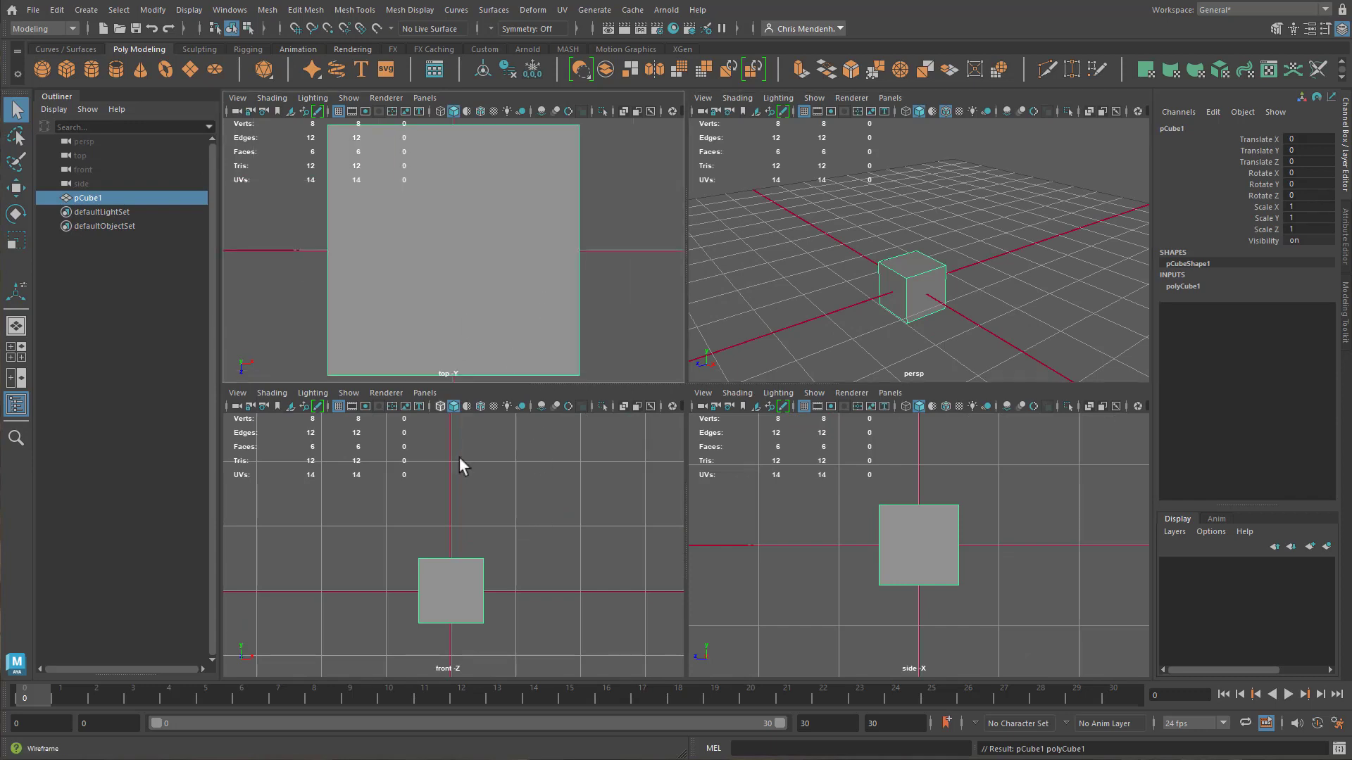
pyautogui.press('f')
pyautogui.press('f')
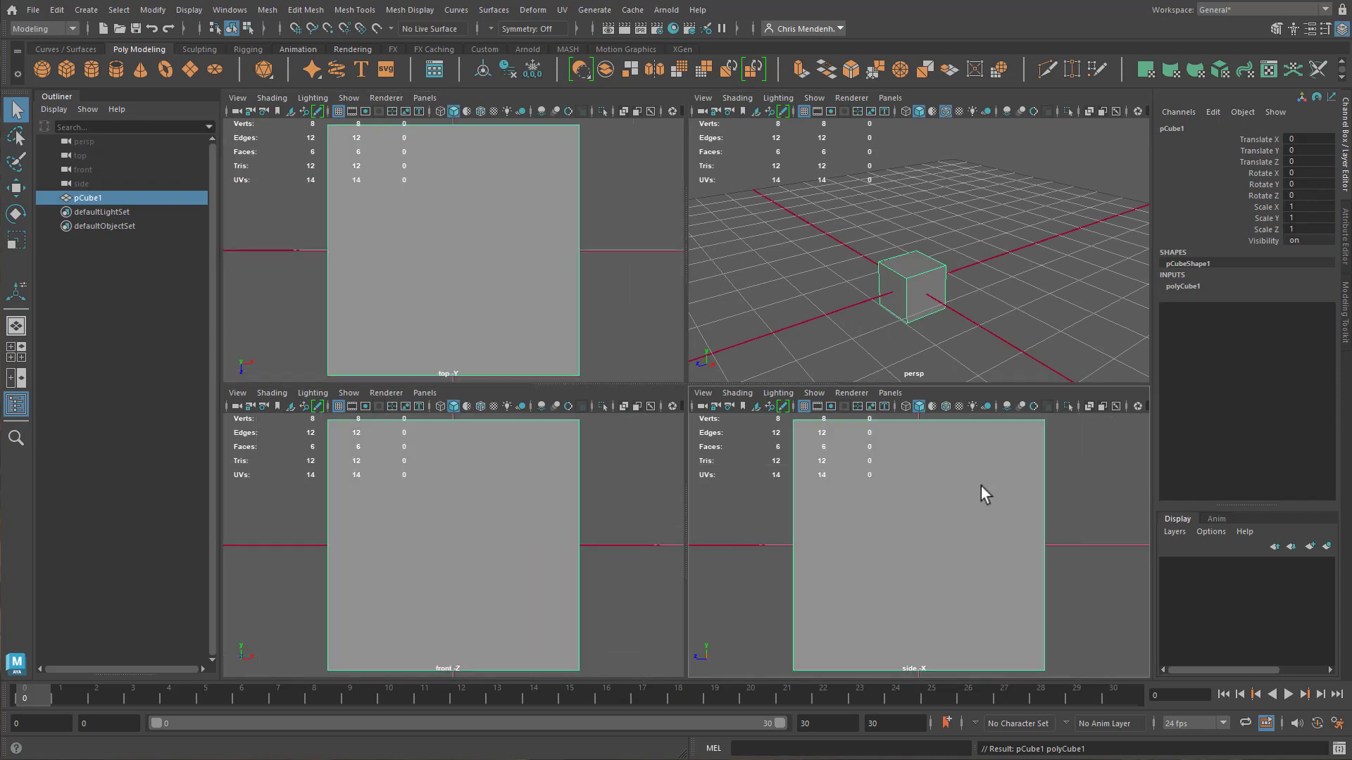
pyautogui.press('f')
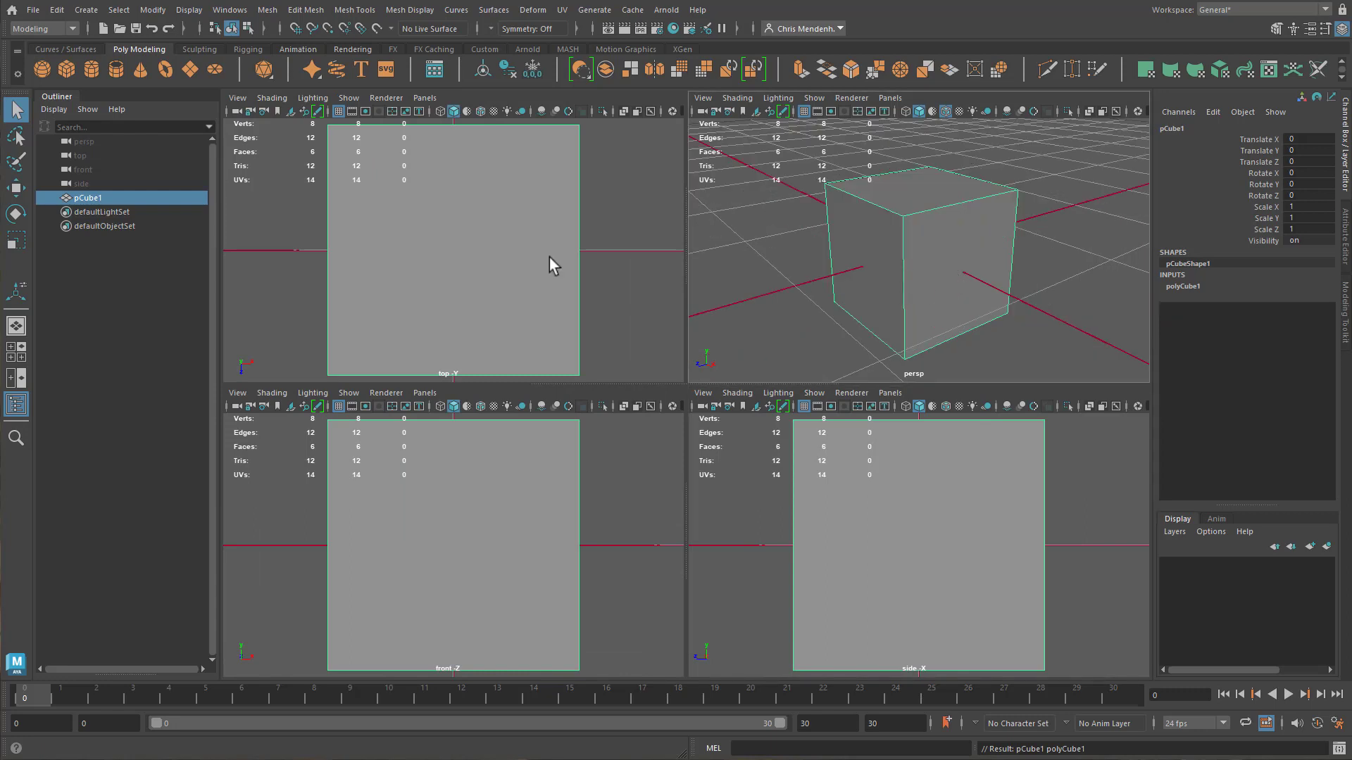
# - Compare the cube's size with the grid squares in the top and front views
pyautogui.scroll(-8, 547, 258)
pyautogui.scroll(5, 547, 256)
pyautogui.scroll(-8, 520, 479)
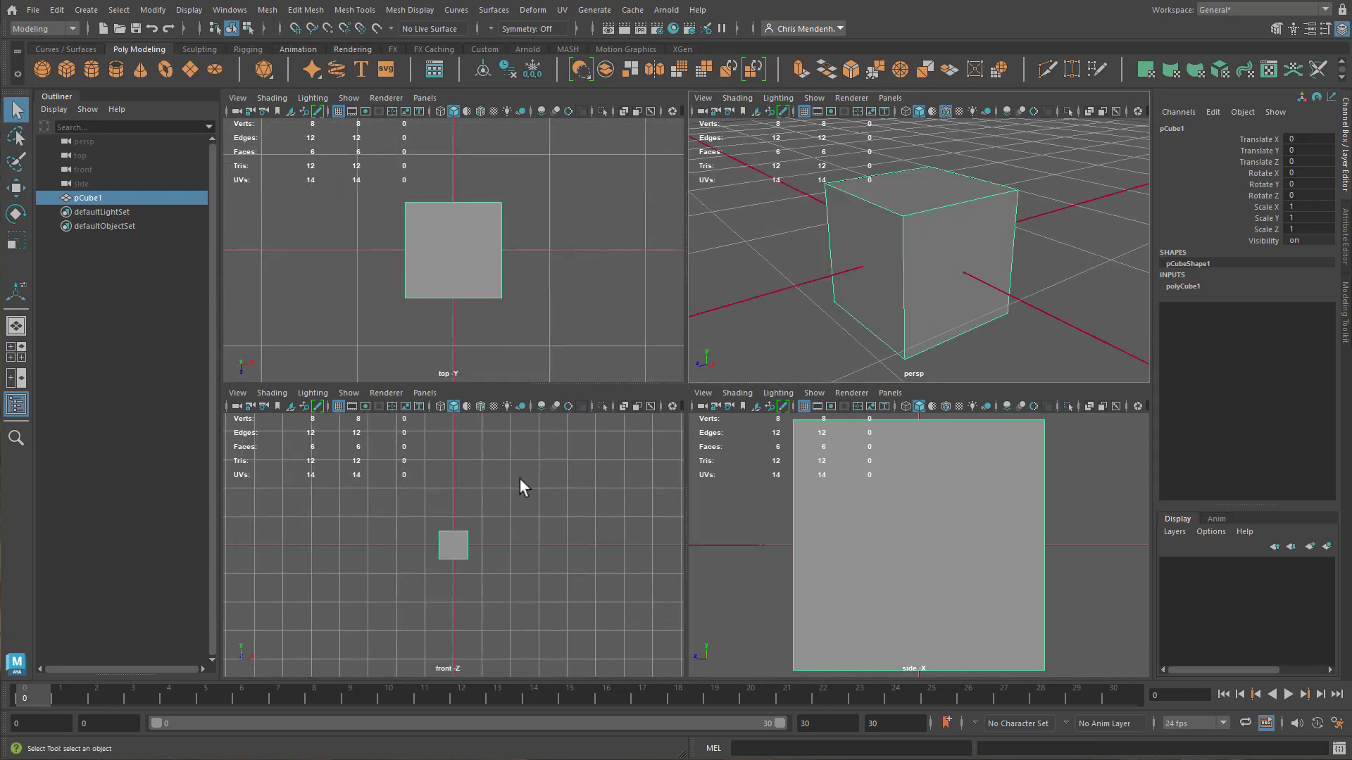
pyautogui.scroll(8, 521, 479)
pyautogui.scroll(-5, 527, 484)
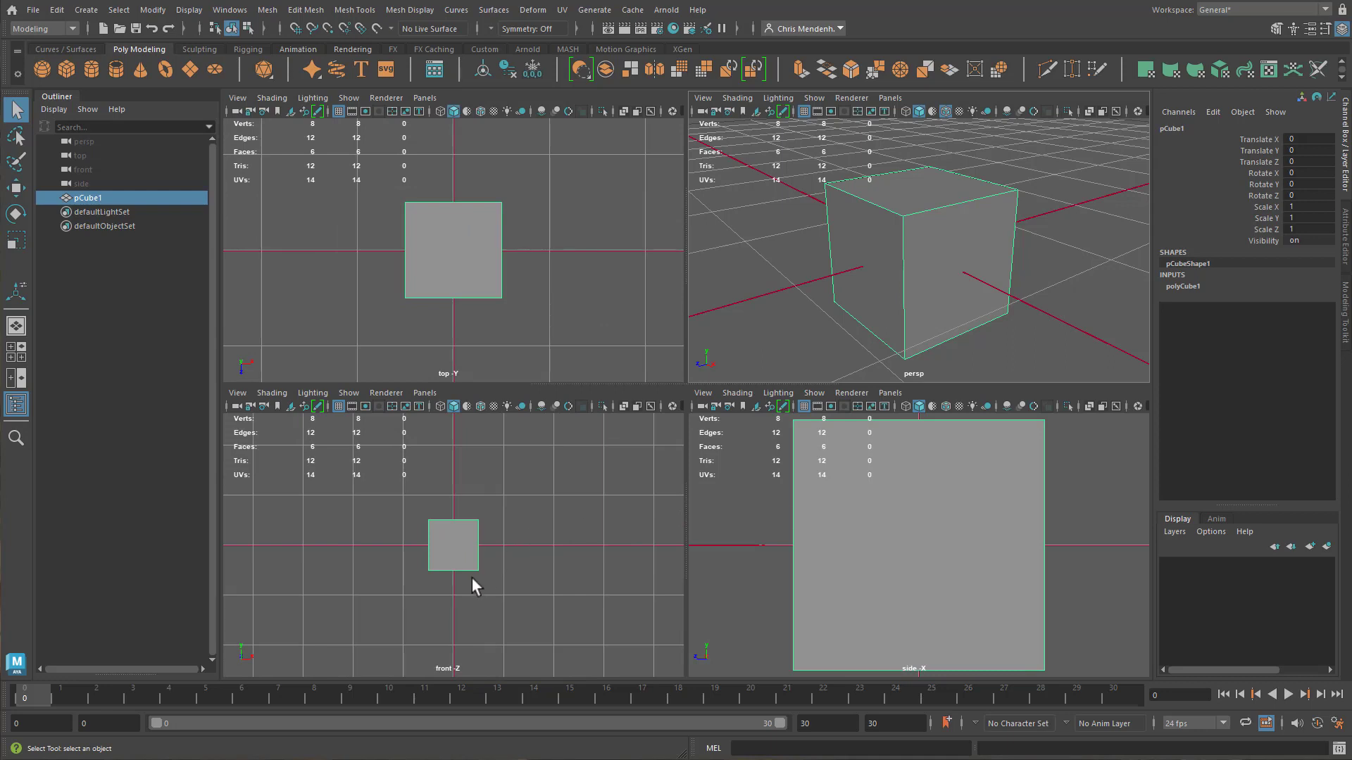
pyautogui.scroll(6, 531, 543)
pyautogui.scroll(2, 476, 278)
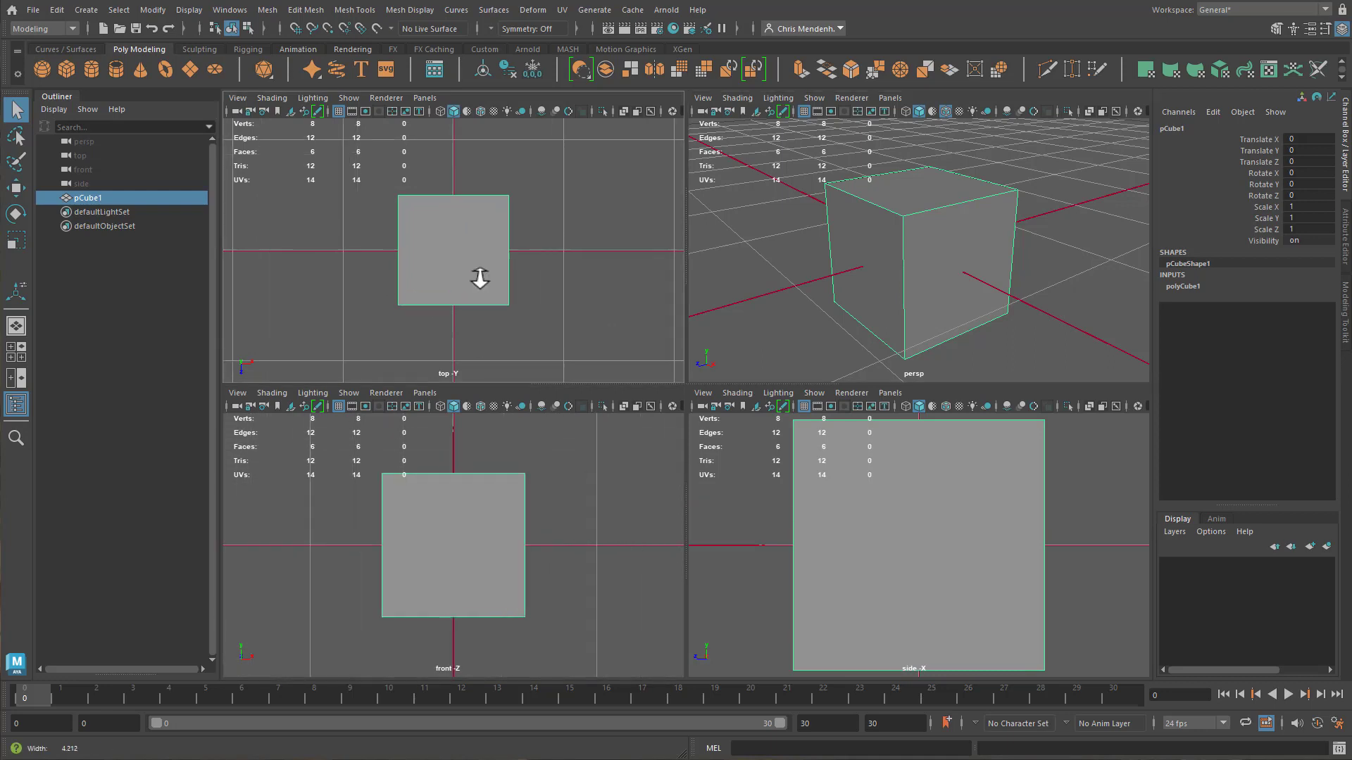
pyautogui.scroll(1, 546, 316)
pyautogui.scroll(3, 990, 552)
pyautogui.scroll(-8, 760, 528)
pyautogui.scroll(8, 859, 540)
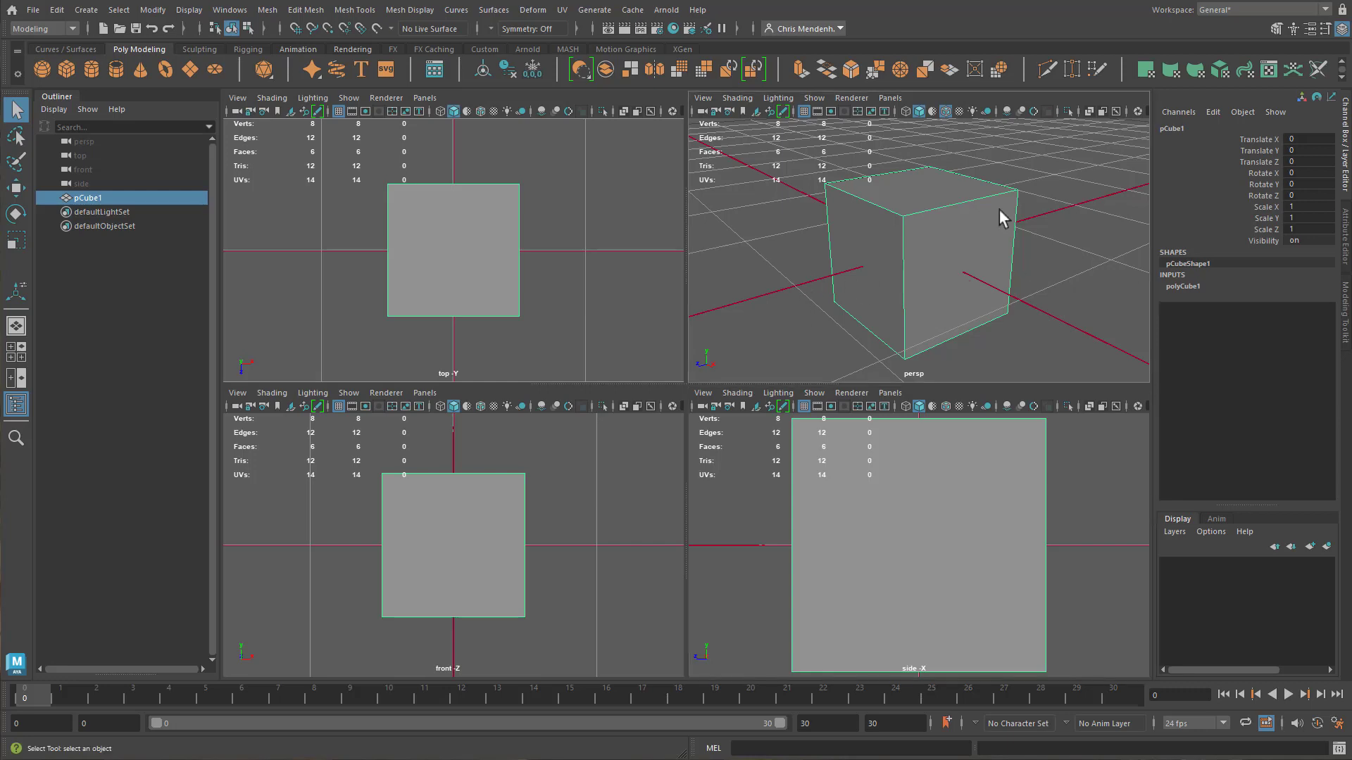
# - Review the grid's size and line spacing options, leaving them as they are
pyautogui.click(188, 10)
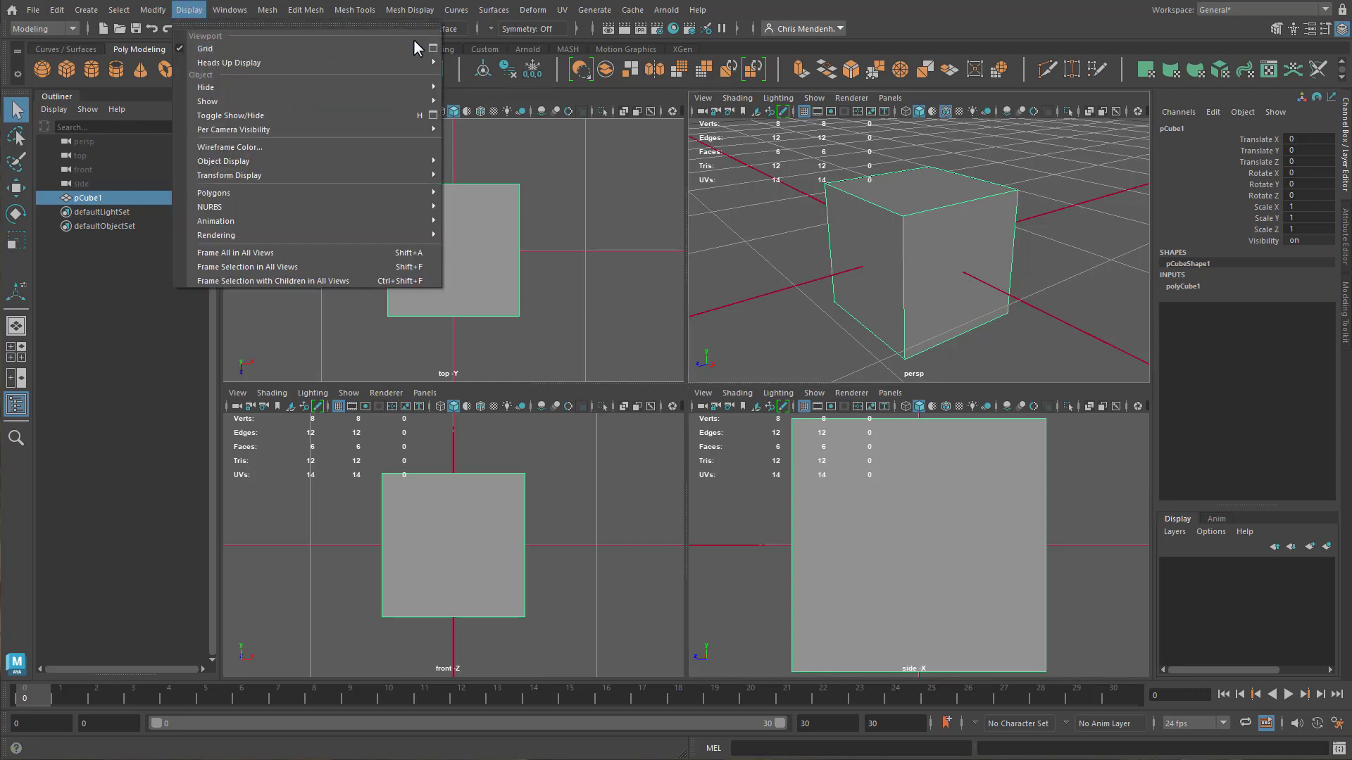
pyautogui.click(433, 49)
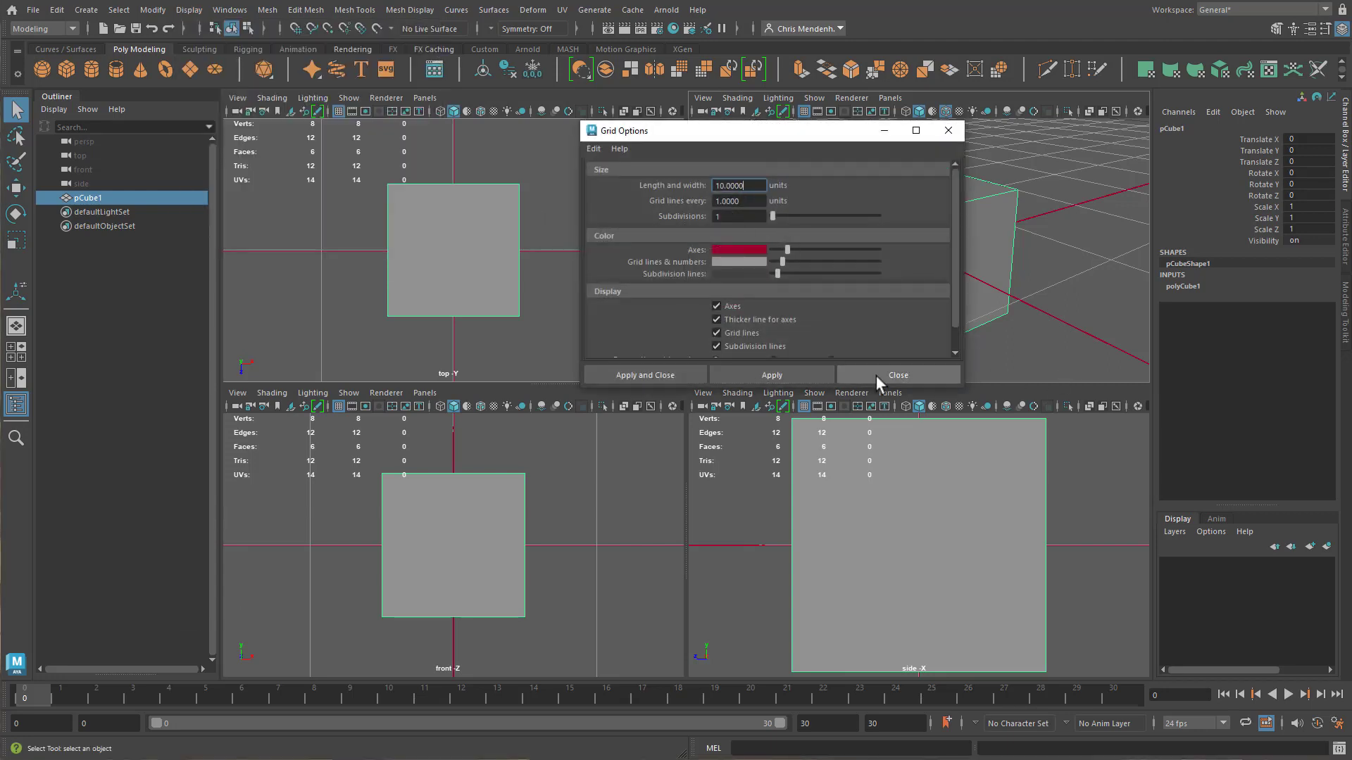
pyautogui.click(911, 373)
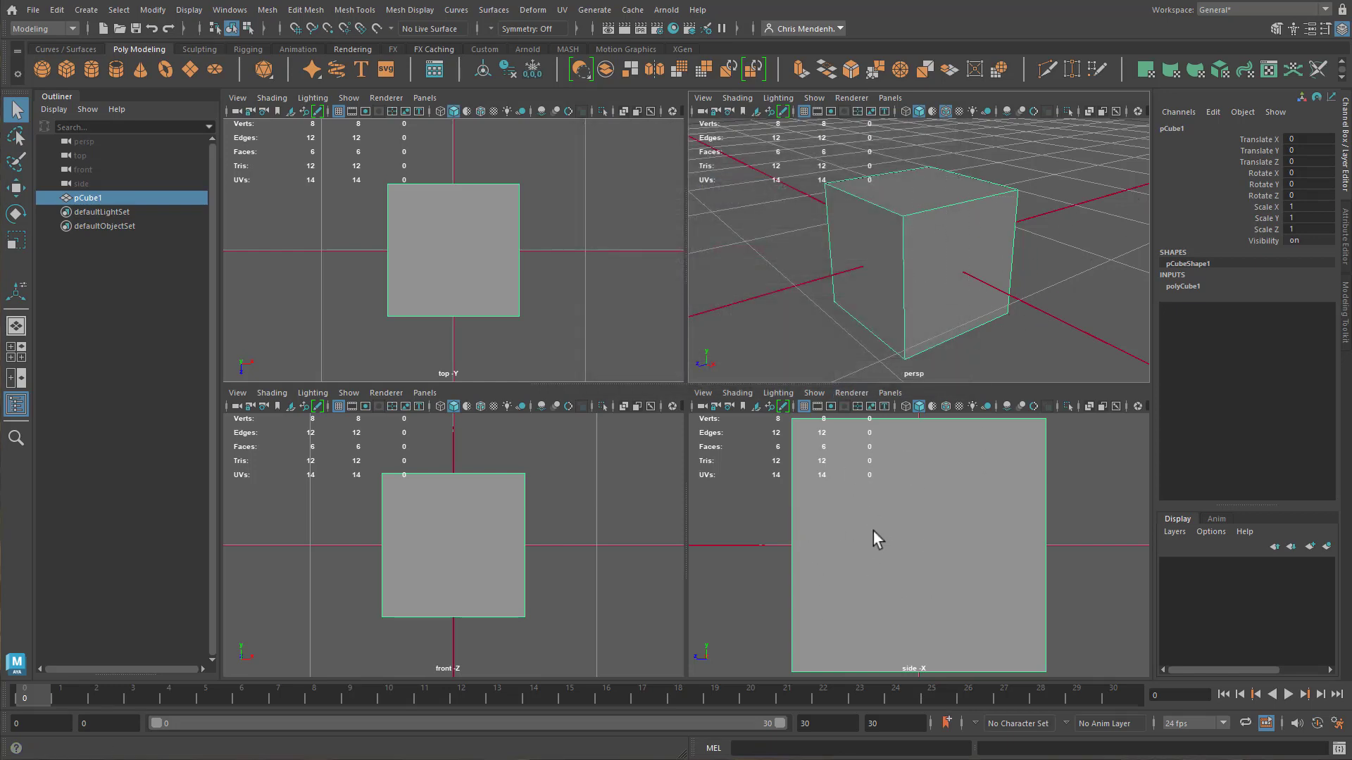
# - Raise the cube onto the grid by setting its Translate Y to 0.5
pyautogui.doubleClick(1305, 150)
pyautogui.write('0.5')
pyautogui.press('Return')
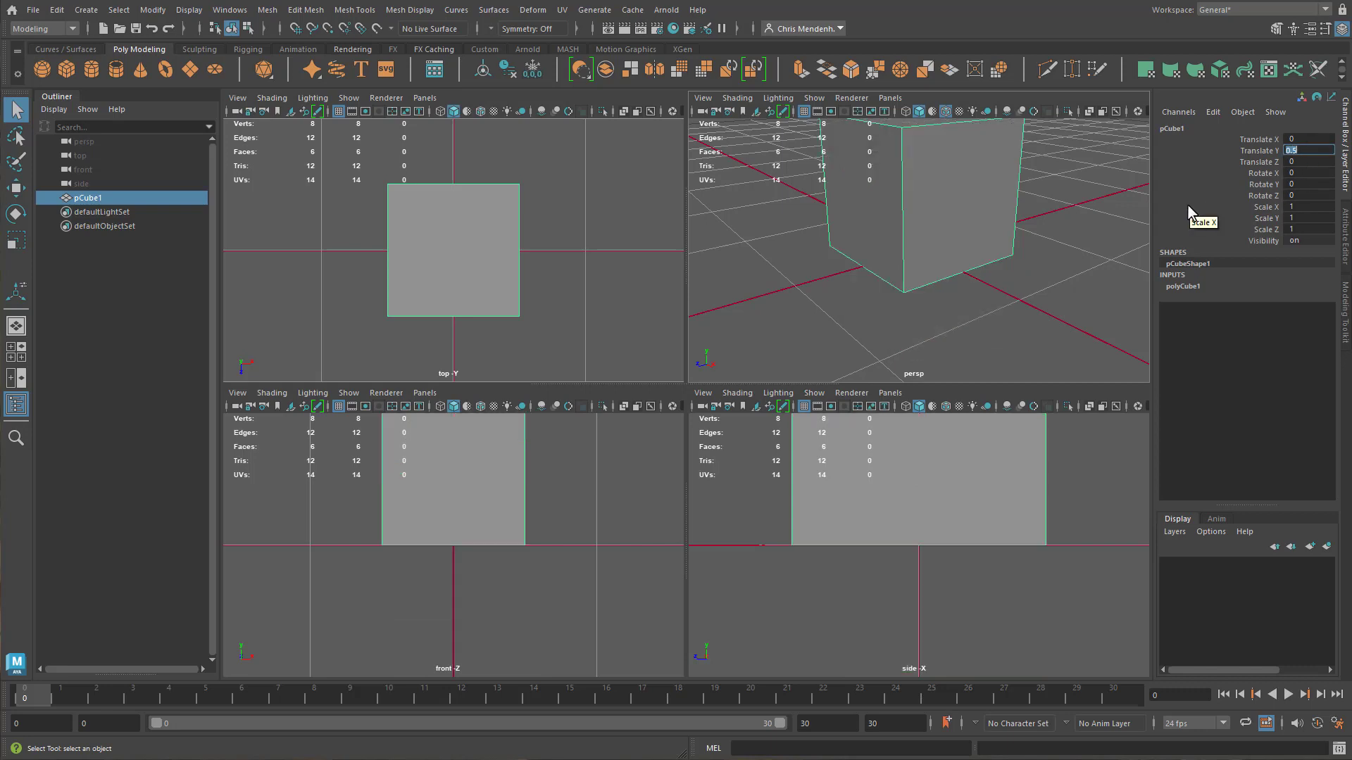
pyautogui.scroll(-6, 465, 530)
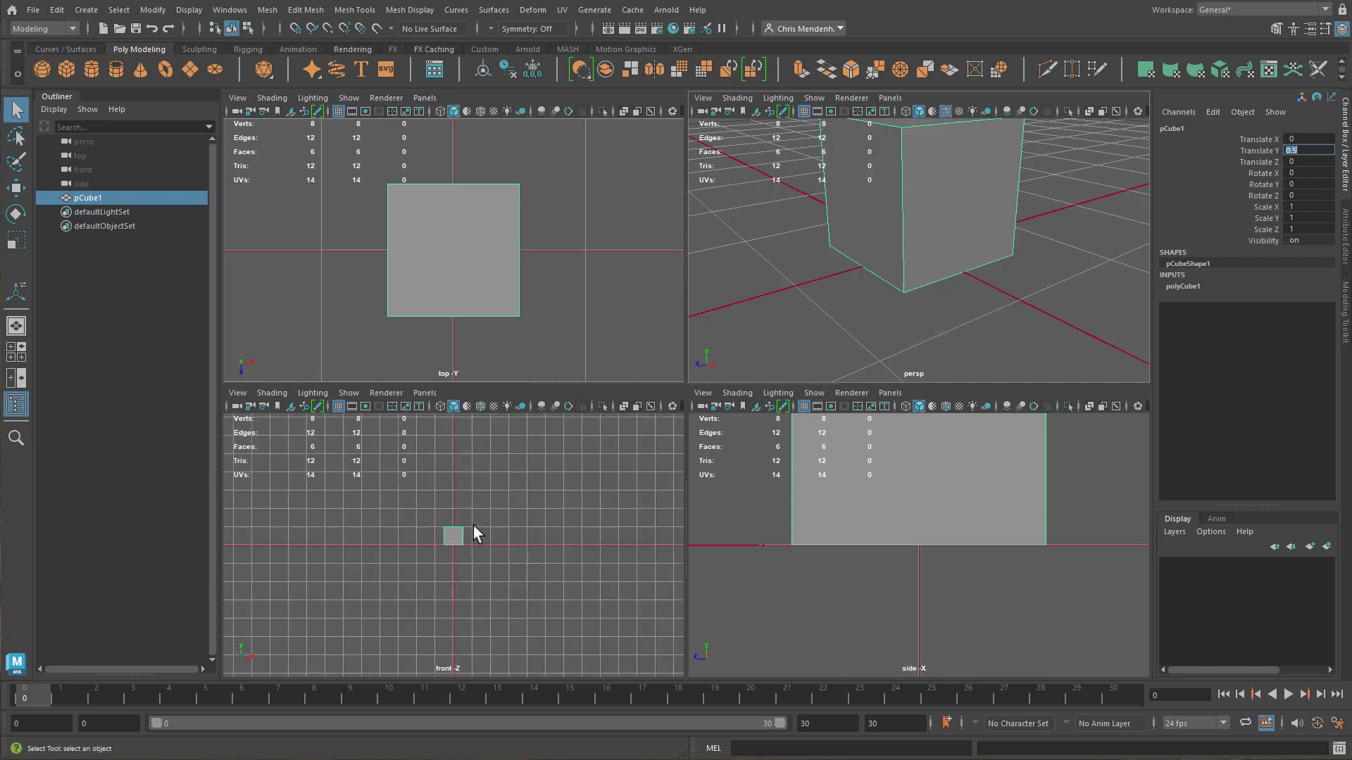
pyautogui.scroll(2, 473, 526)
pyautogui.scroll(-4, 837, 320)
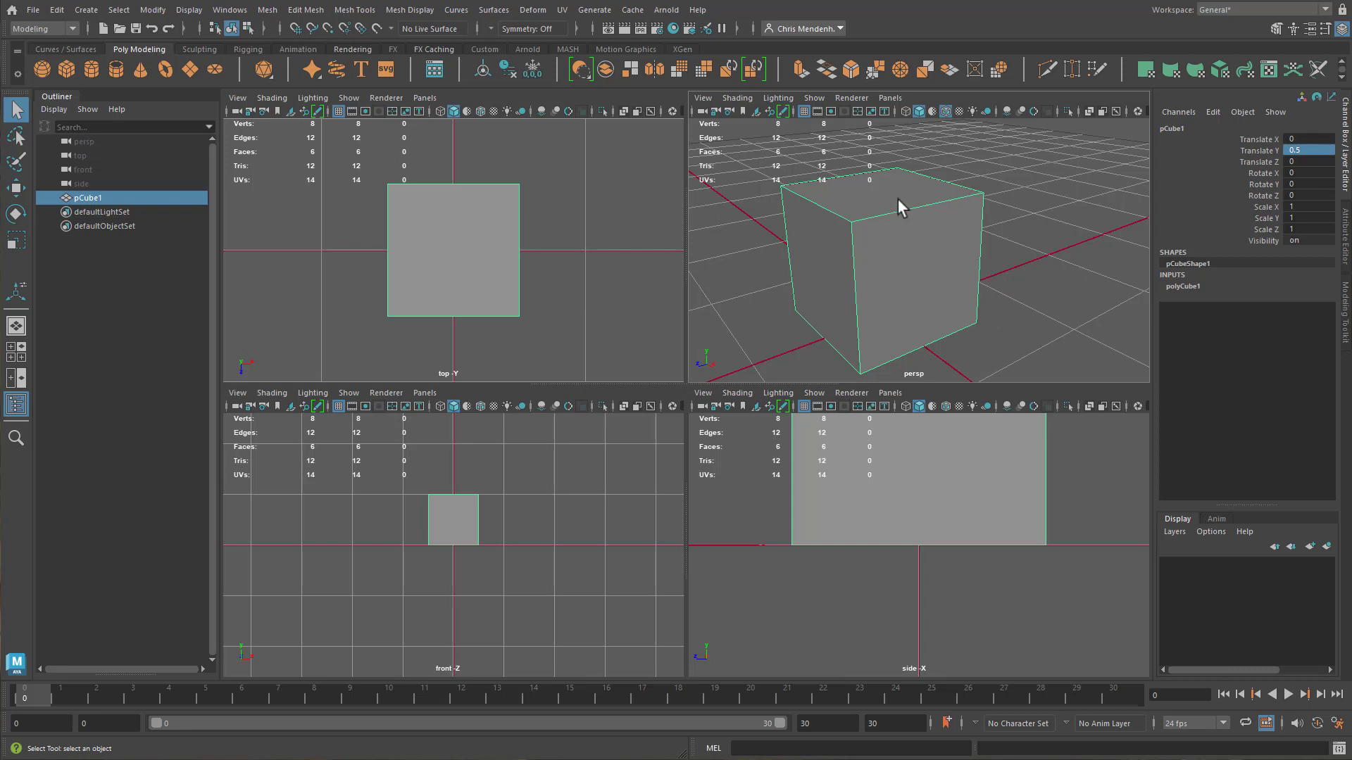
# - Set the cube's Subdivisions Height to 2
pyautogui.click(1179, 286)
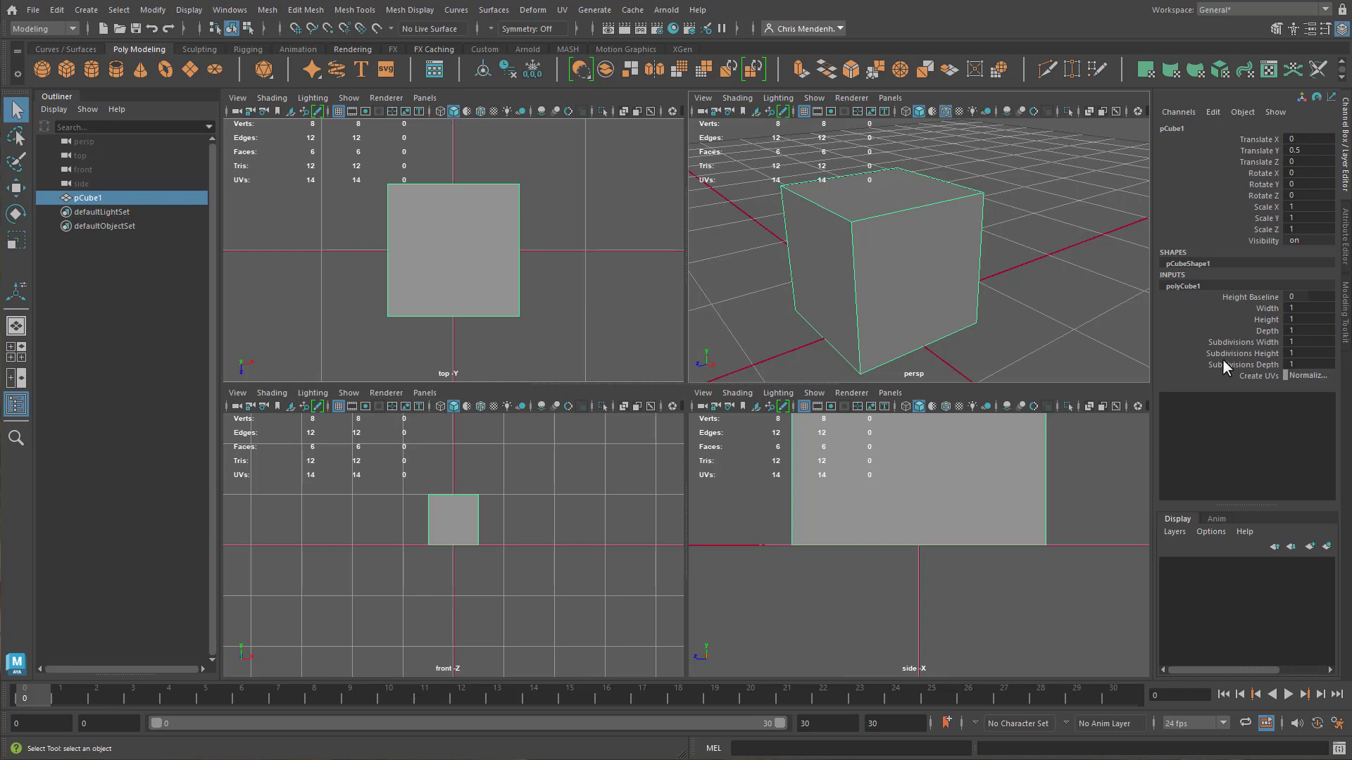
pyautogui.doubleClick(1311, 355)
pyautogui.write('2')
pyautogui.press('Return')
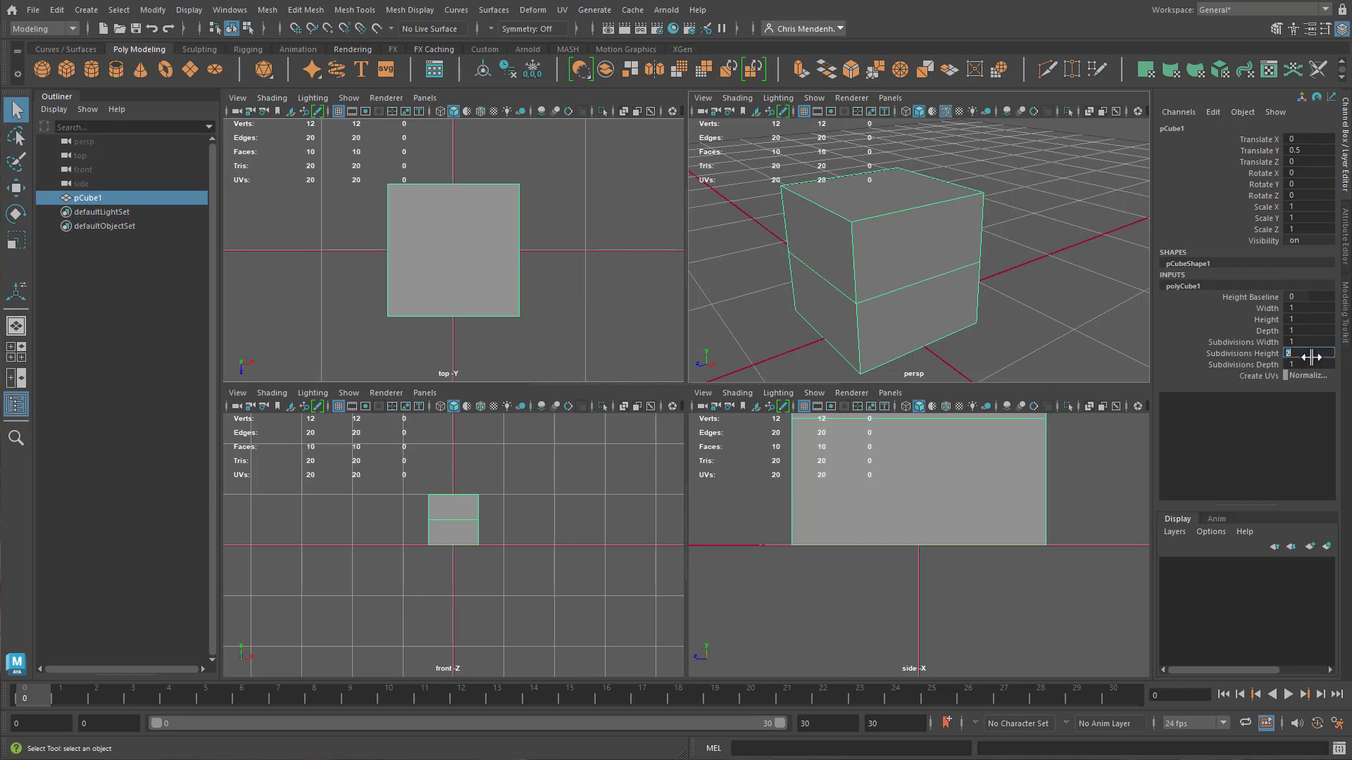
pyautogui.click(926, 315)
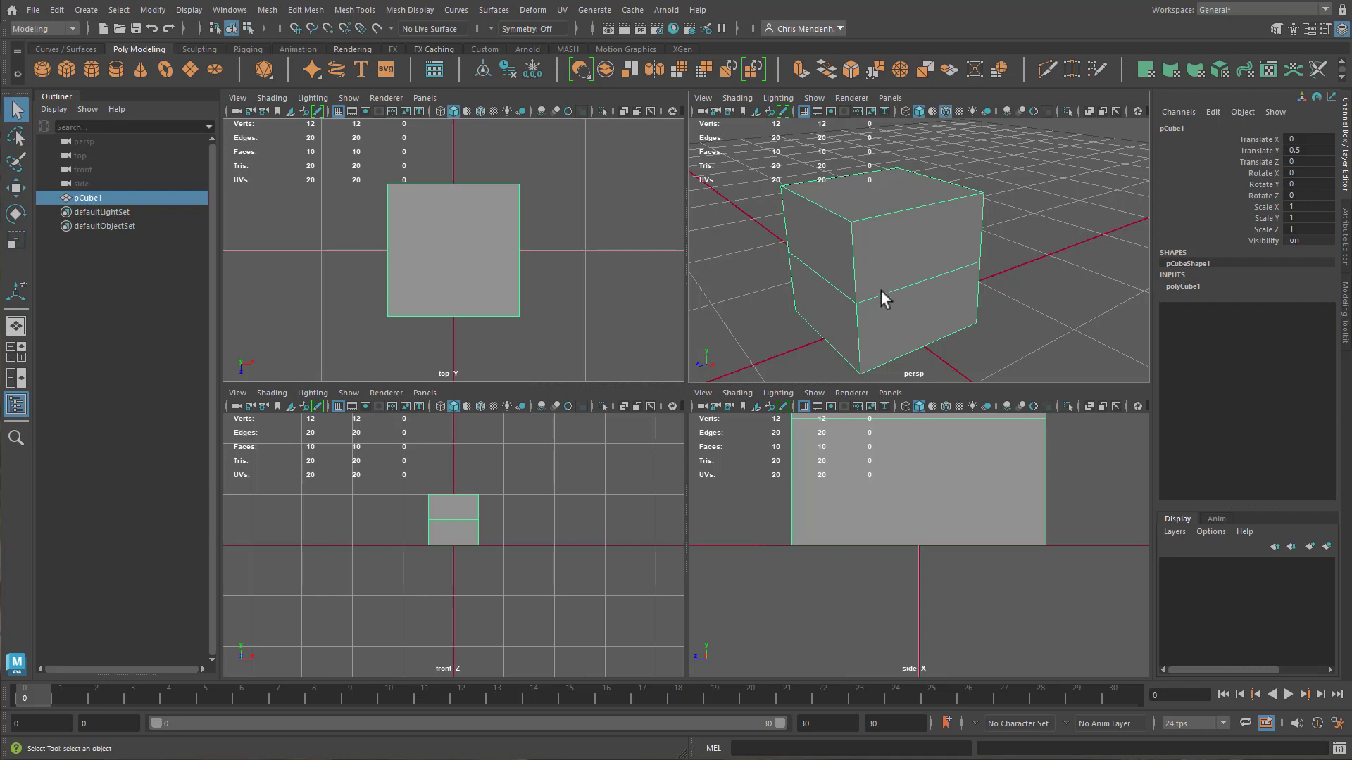
# - Extrude both the upper and lower faces on the cube's positive X side together
pyautogui.press('F11')
pyautogui.click(931, 243)
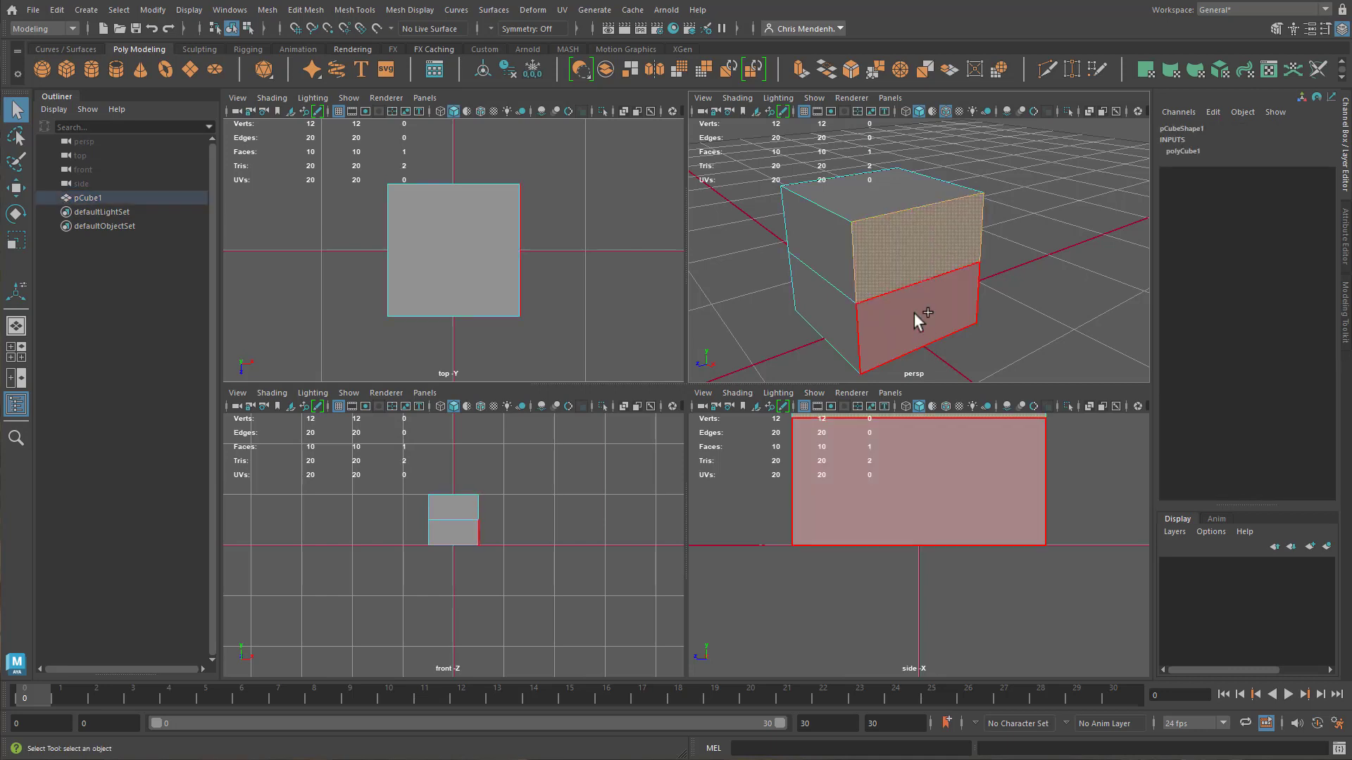
pyautogui.keyDown('shift'); pyautogui.click(913, 314); pyautogui.keyUp('shift')
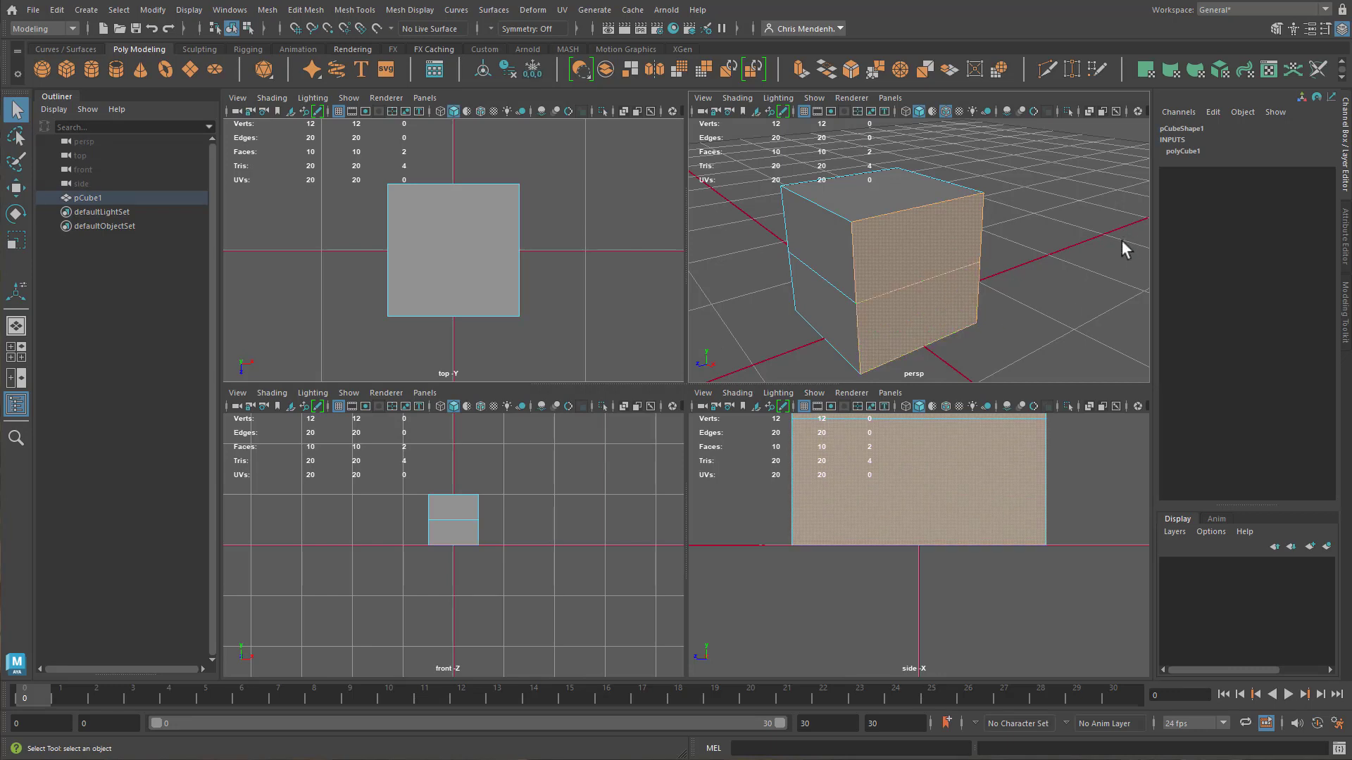
pyautogui.keyDown('alt'); pyautogui.moveTo(1002, 328); pyautogui.dragTo(993, 204); pyautogui.keyUp('alt')
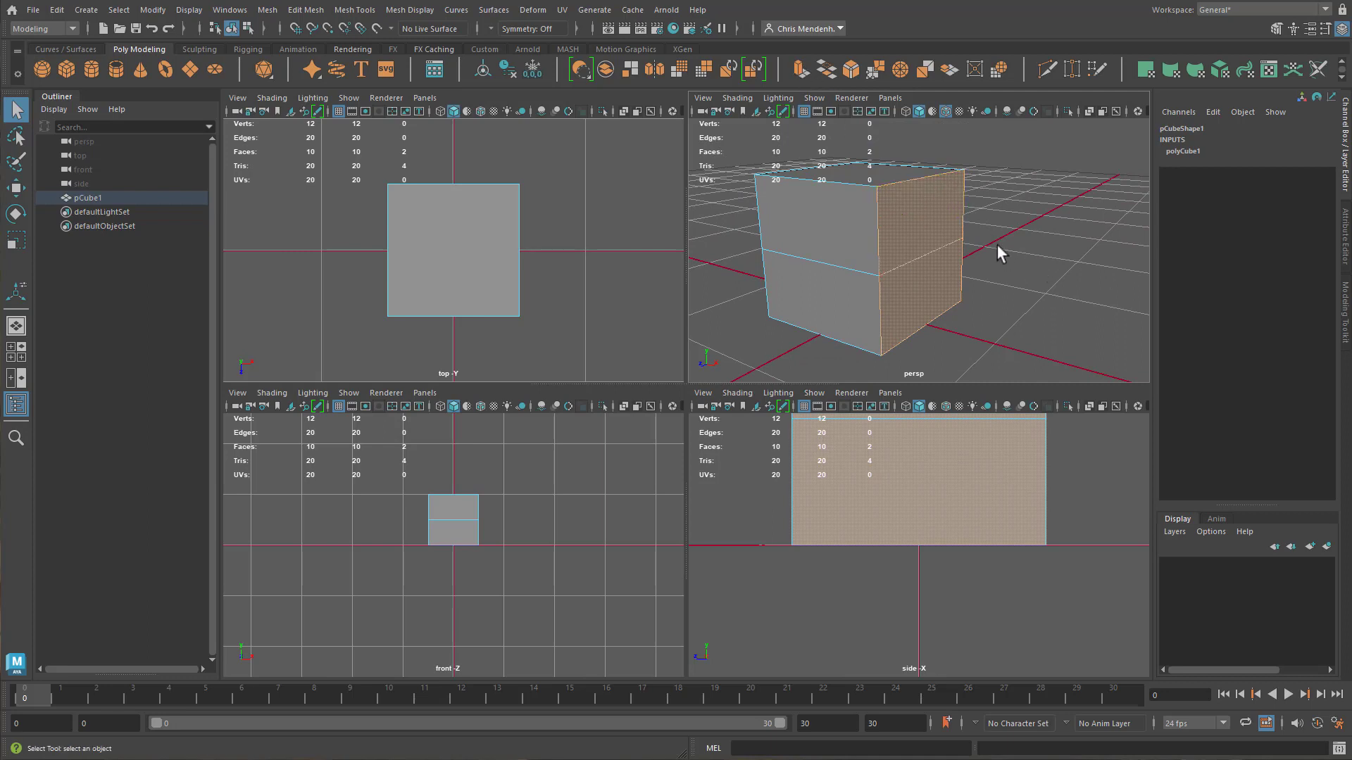
pyautogui.hotkey('ctrl', 'e')
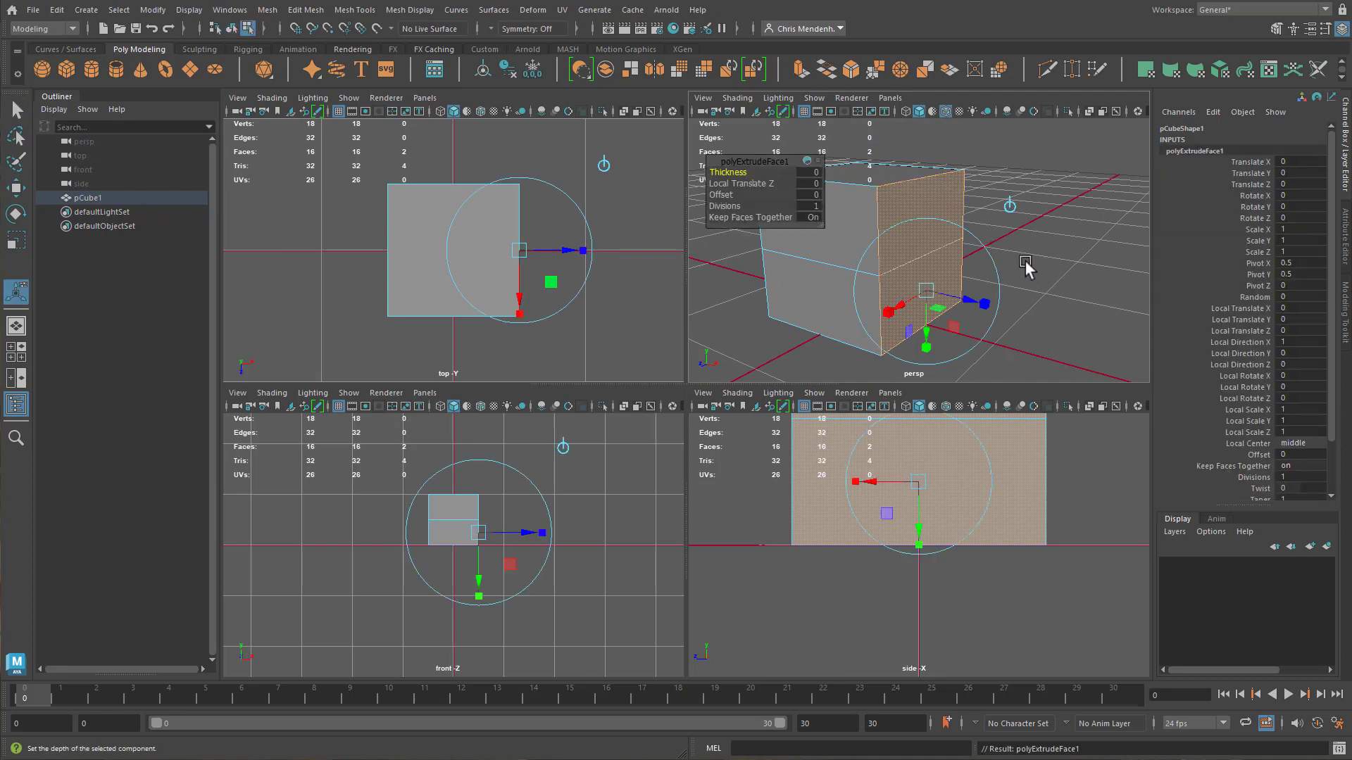
pyautogui.moveTo(809, 161); pyautogui.dragTo(829, 193)
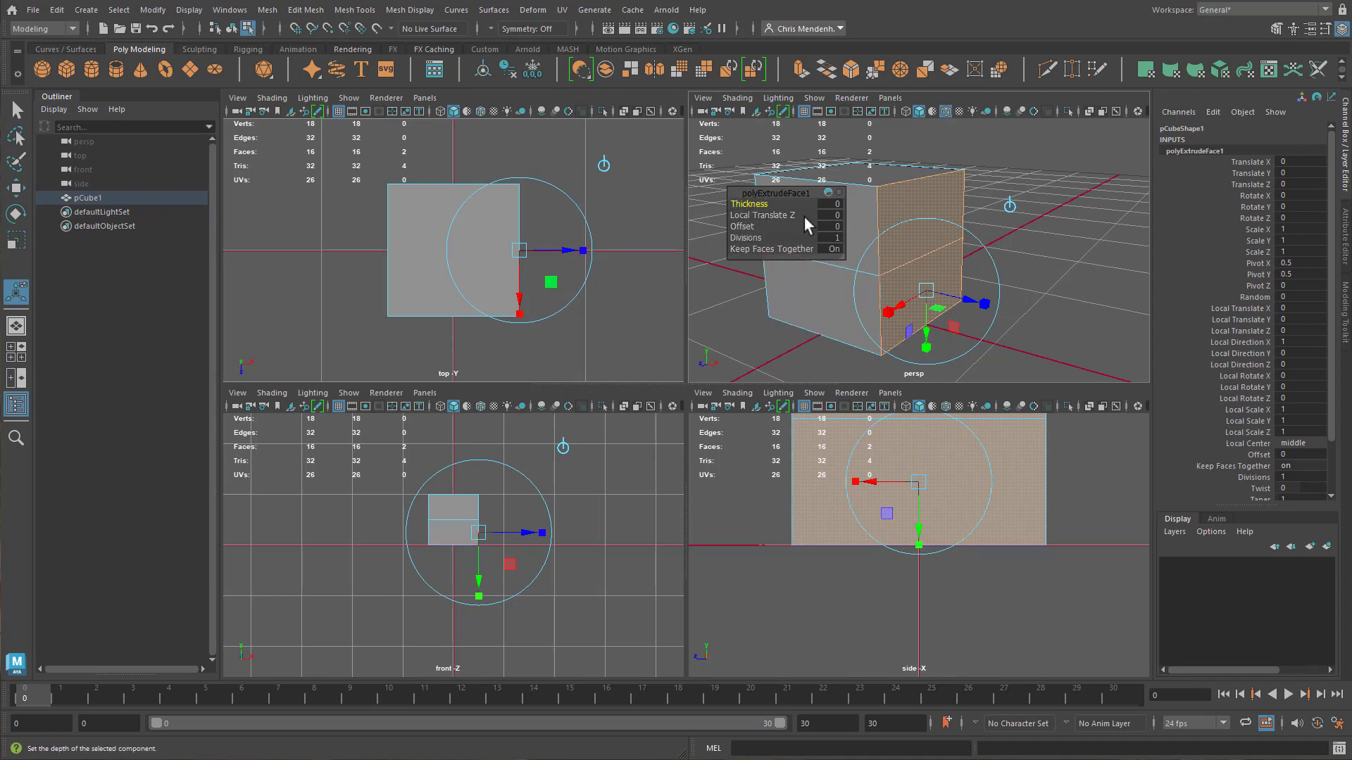
pyautogui.moveTo(742, 203); pyautogui.dragTo(752, 204)
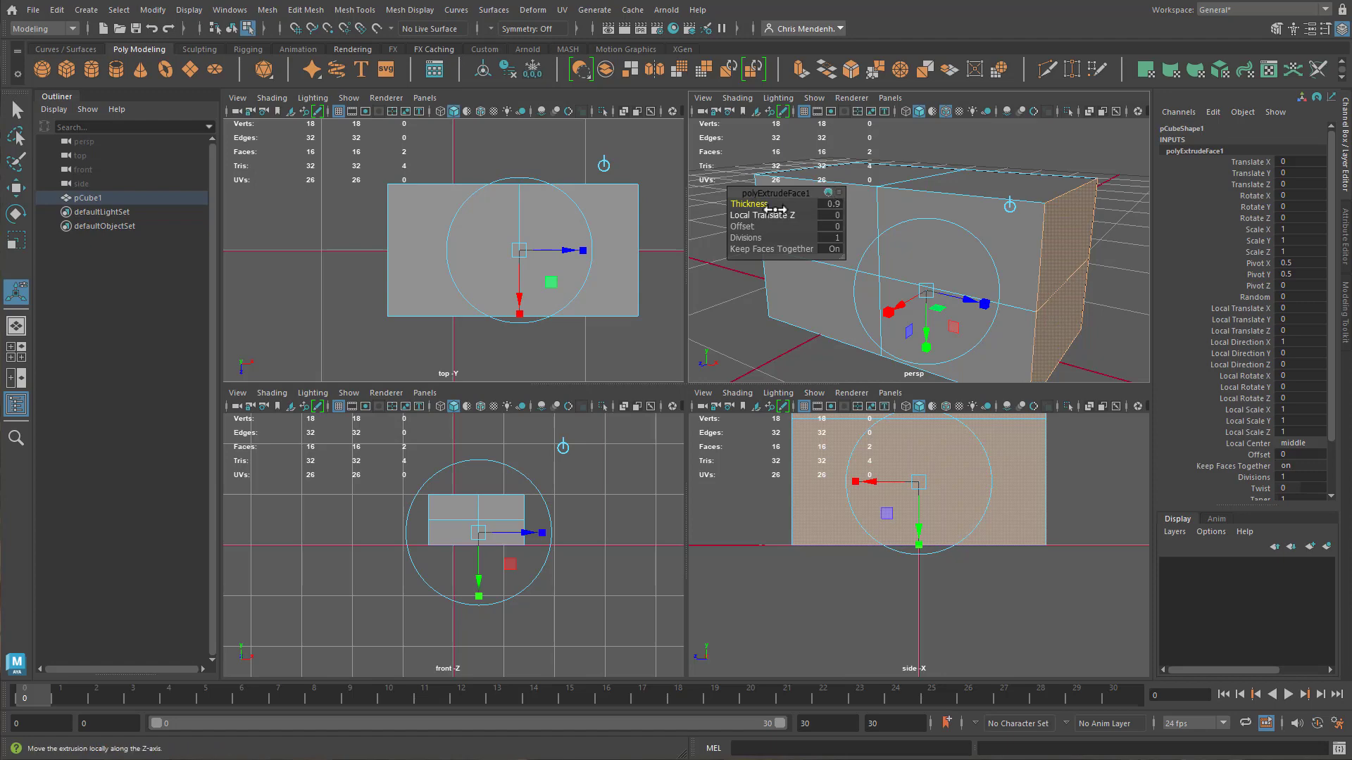
pyautogui.moveTo(755, 203); pyautogui.dragTo(749, 202)
pyautogui.hotkey('ctrl', 'z')
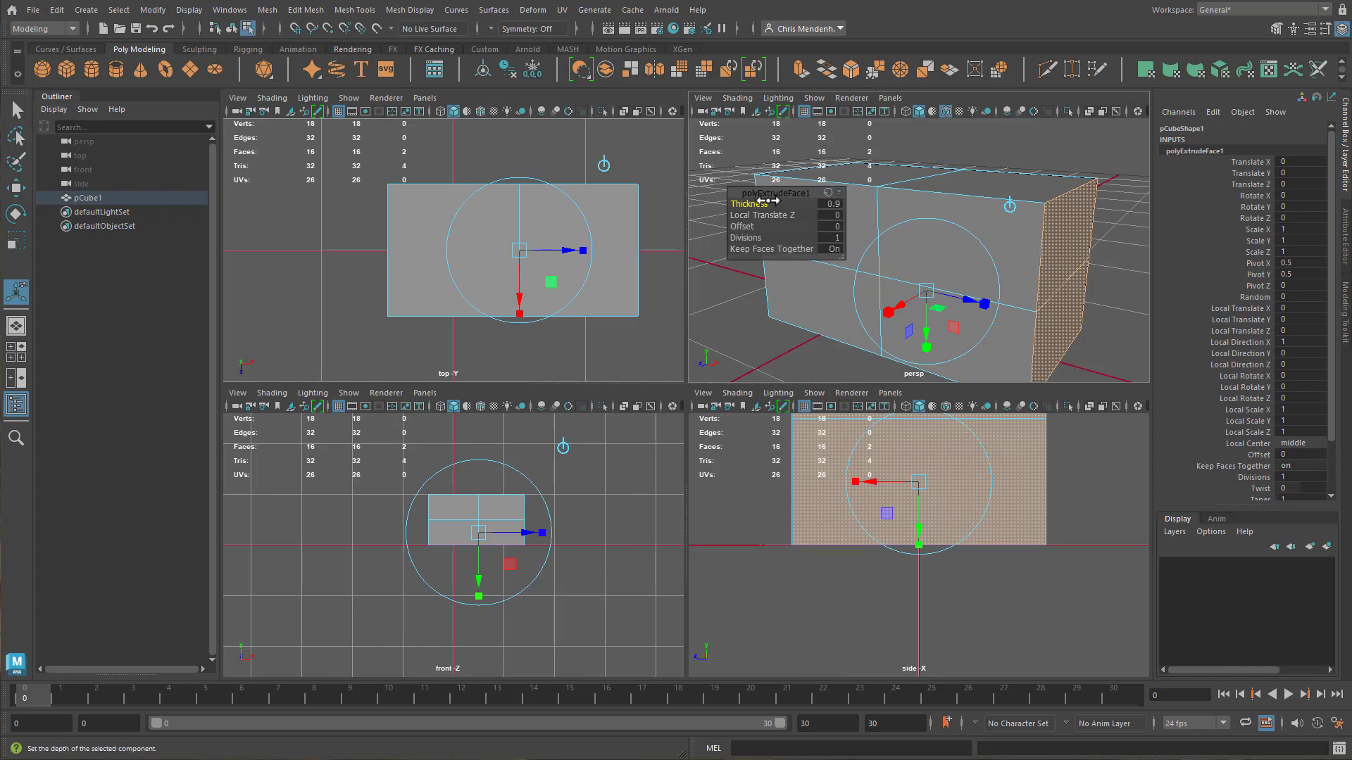
pyautogui.moveTo(766, 203); pyautogui.dragTo(782, 235)
# - Set the extrusion's Thickness to 0.5
pyautogui.click(830, 205)
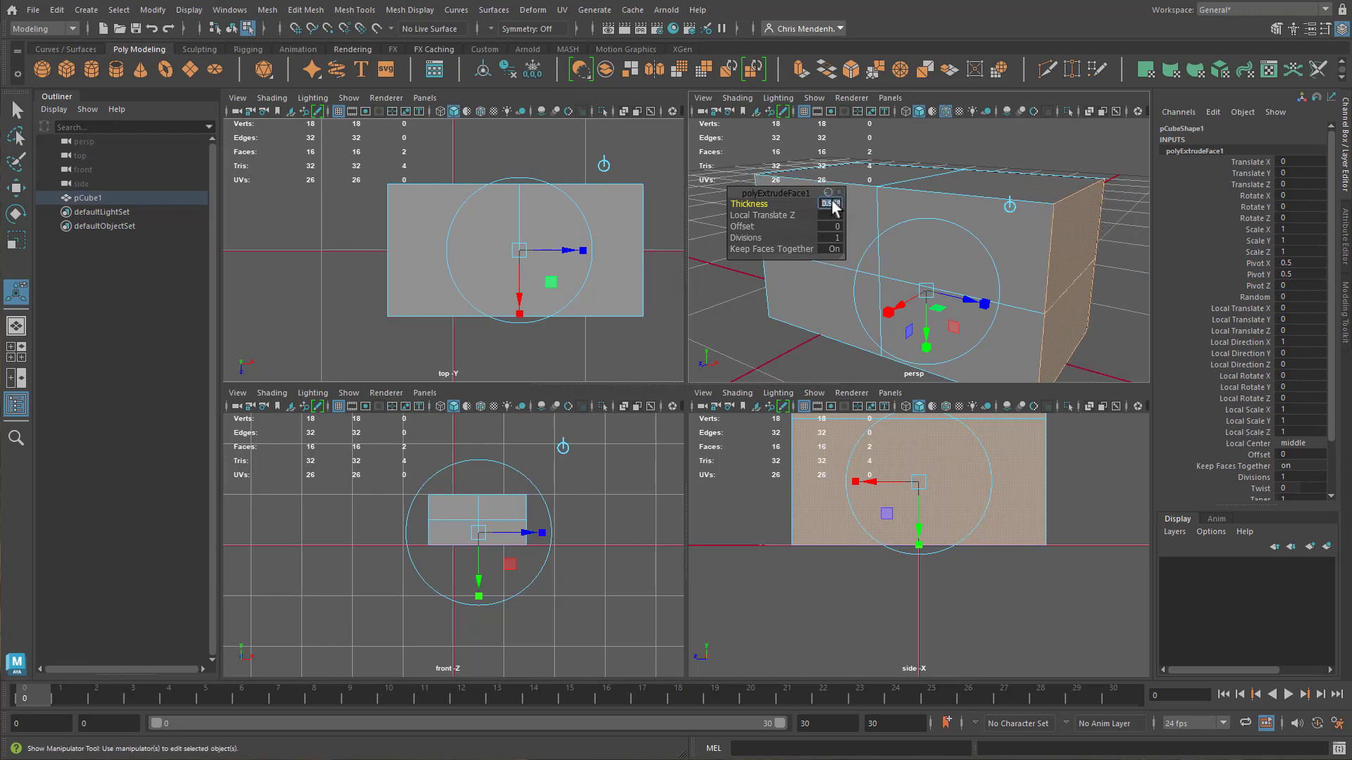
pyautogui.write('.5')
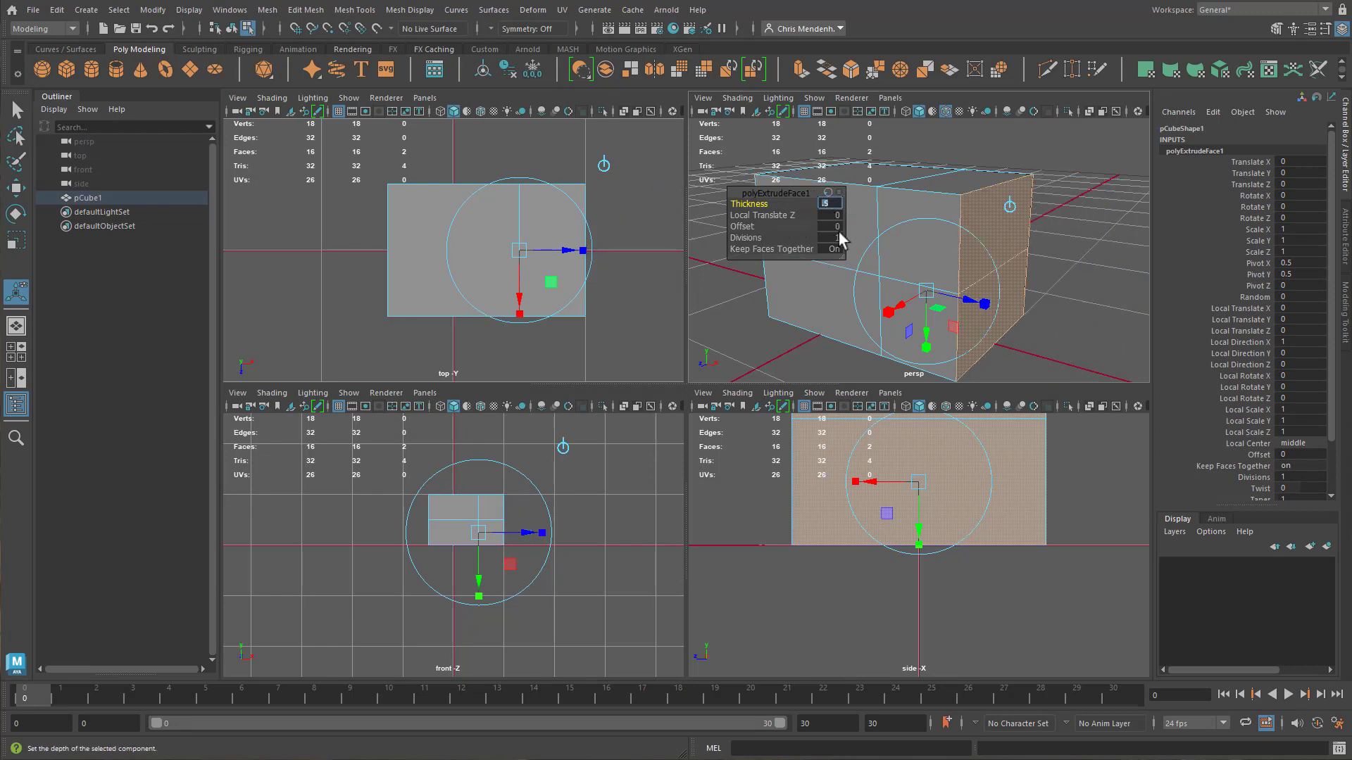
pyautogui.press('Return')
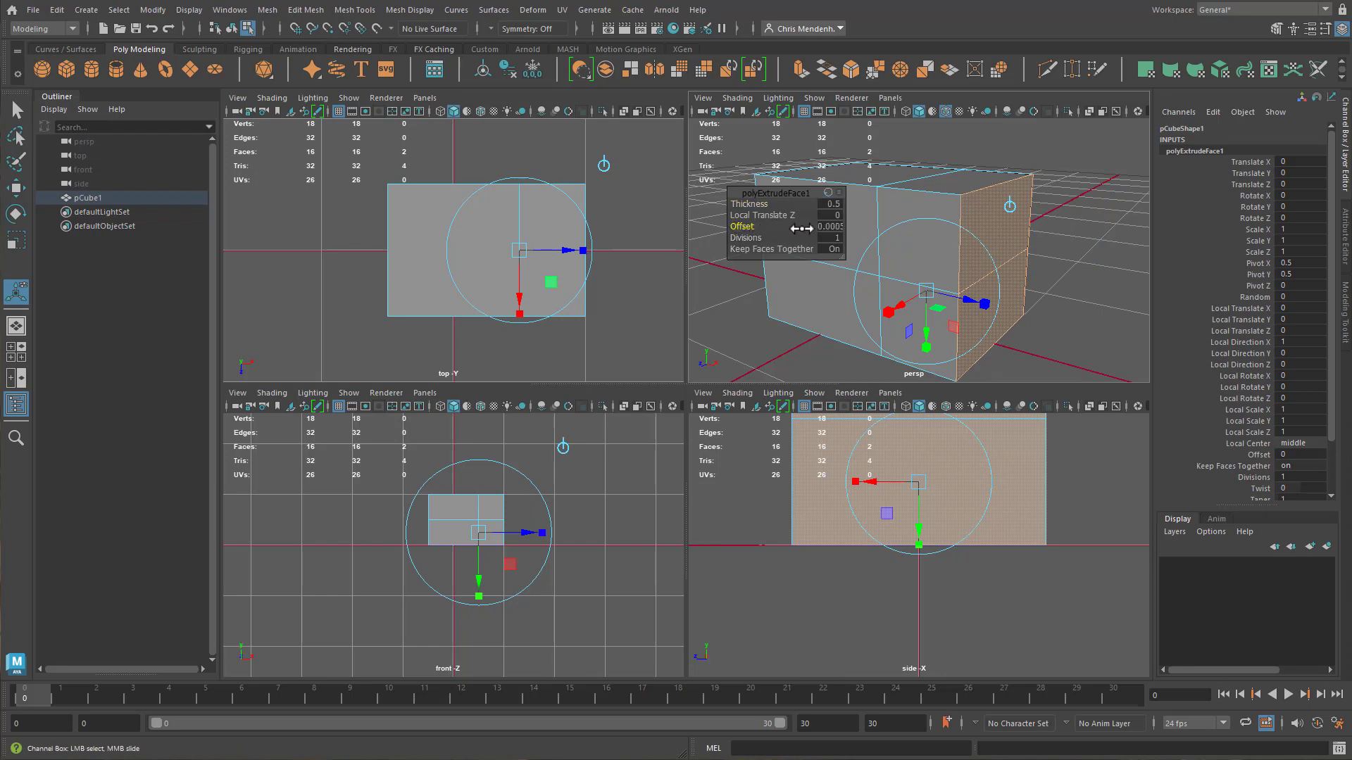
# - Flare the extruded faces outward by setting the extrusion's Offset to -0.5
pyautogui.moveTo(743, 226); pyautogui.dragTo(585, 225)
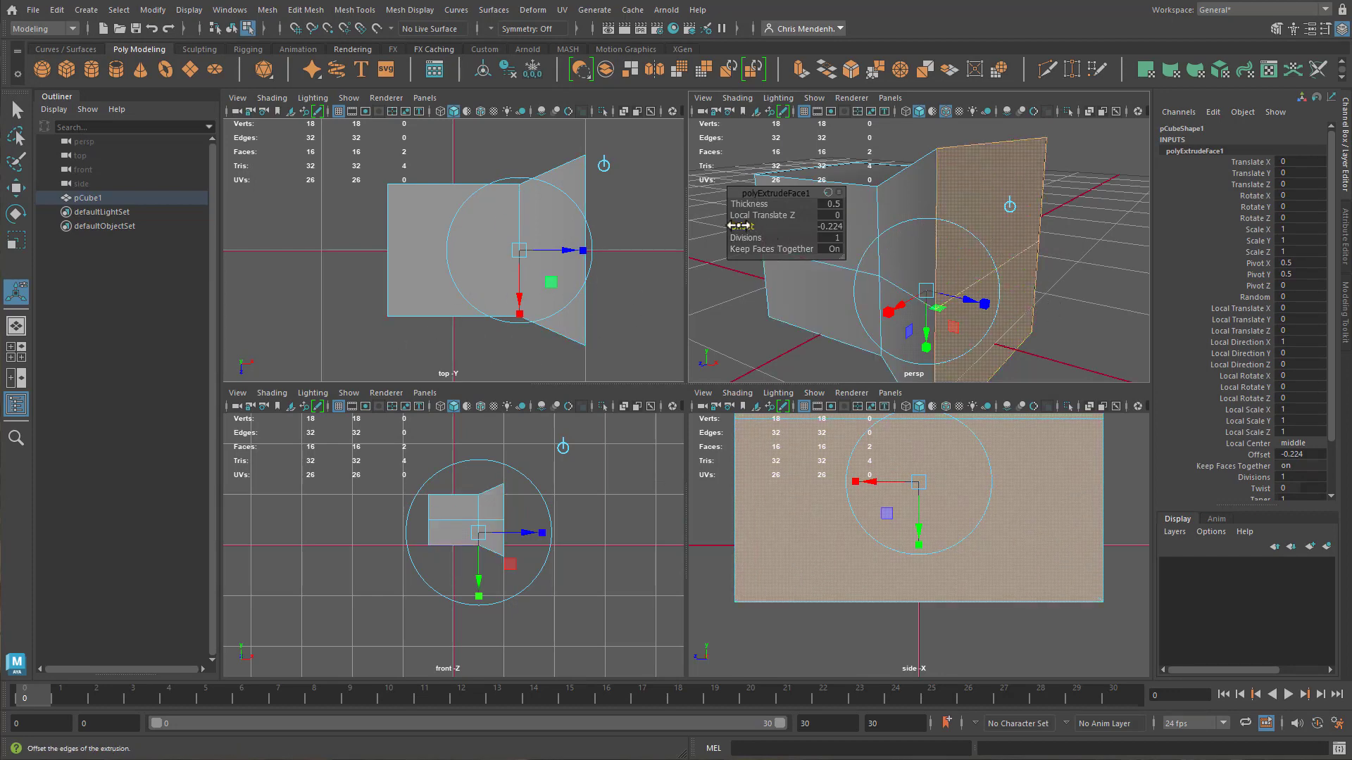
pyautogui.moveTo(739, 226); pyautogui.dragTo(729, 226)
pyautogui.click(836, 229)
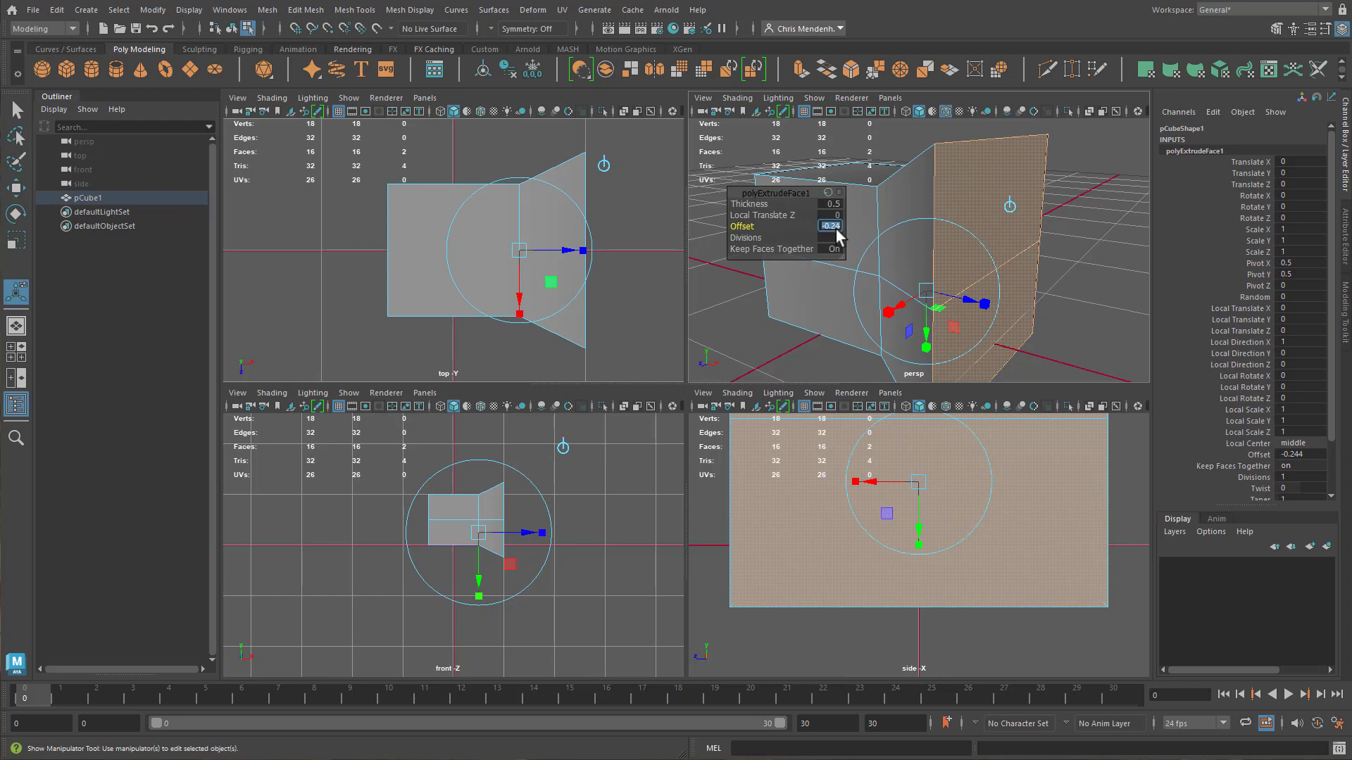
pyautogui.write('.5')
pyautogui.press('Return')
pyautogui.scroll(3, 538, 250)
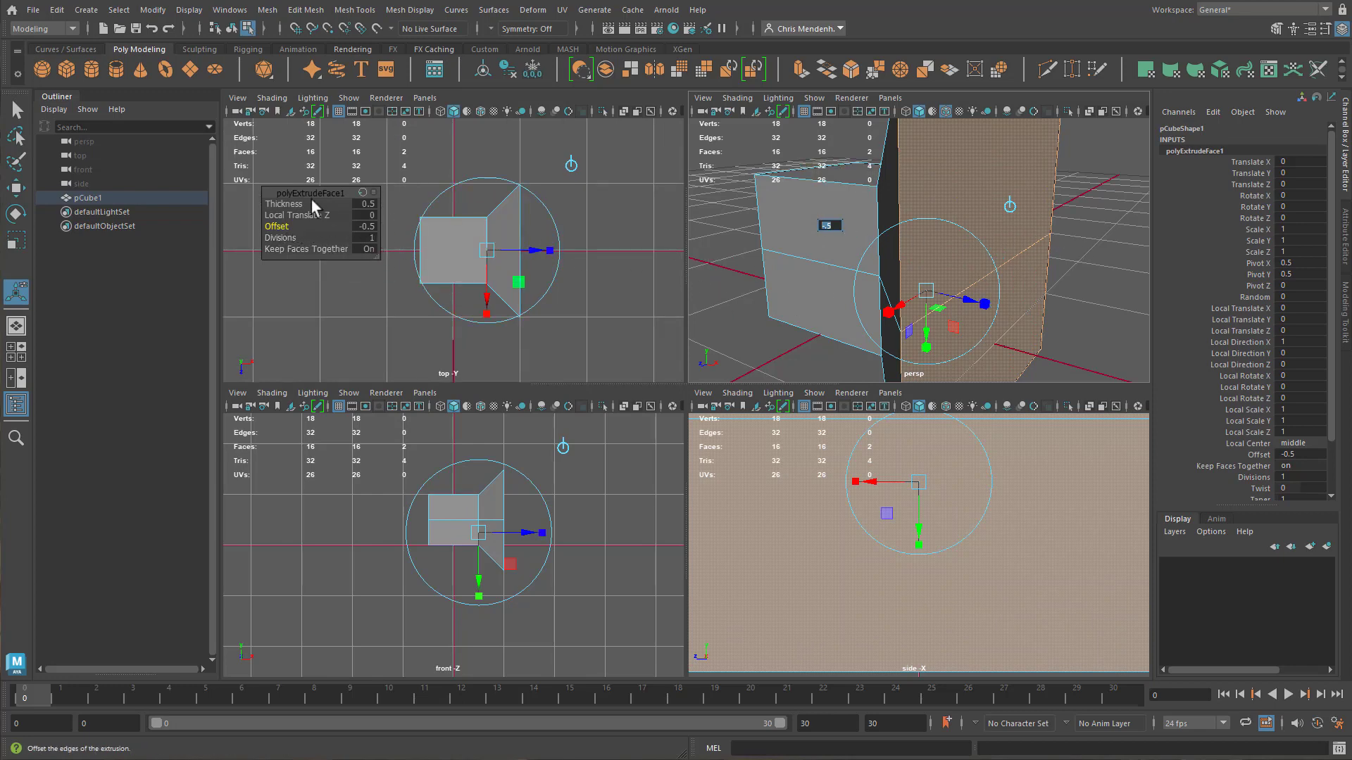
pyautogui.moveTo(294, 192)
pyautogui.mouseDown()
pyautogui.moveTo(382, 198)
pyautogui.moveTo(311, 211)
pyautogui.mouseUp()
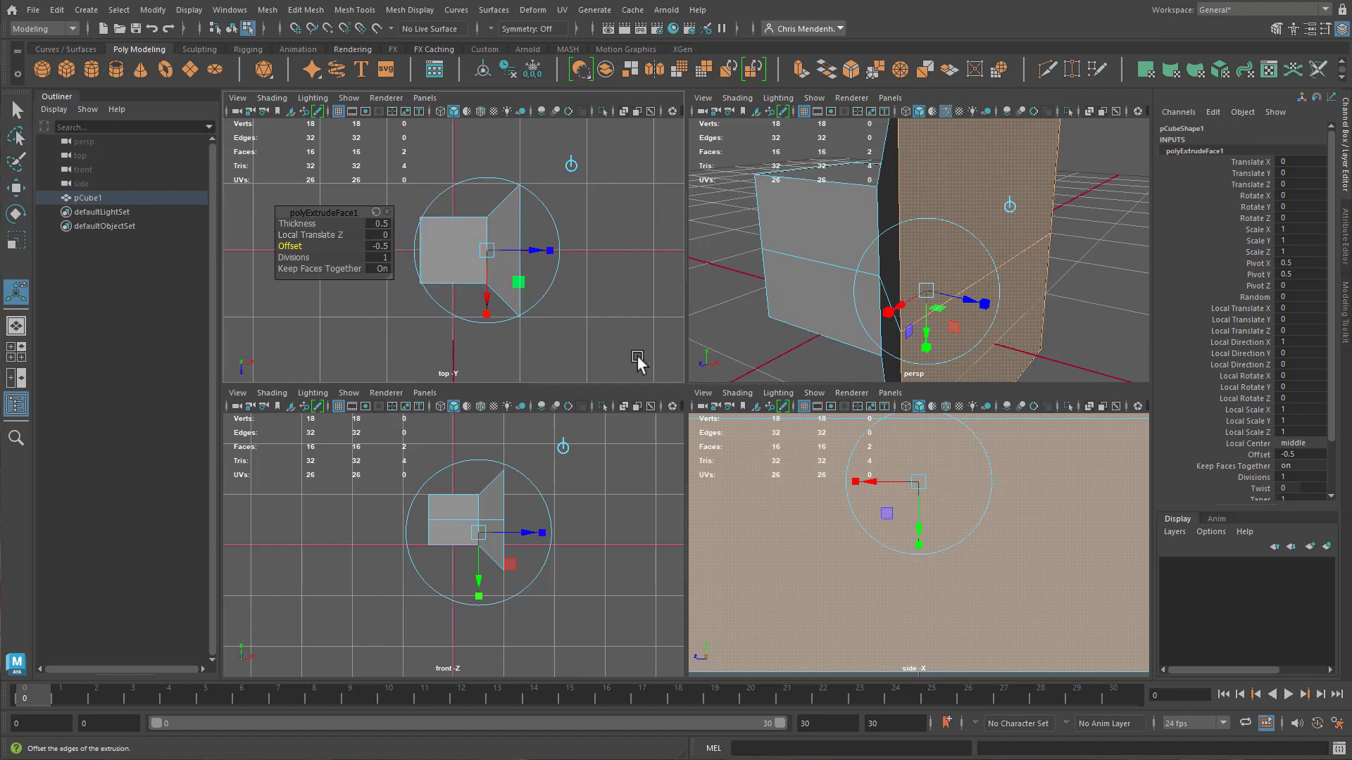
pyautogui.moveTo(345, 218); pyautogui.dragTo(380, 222)
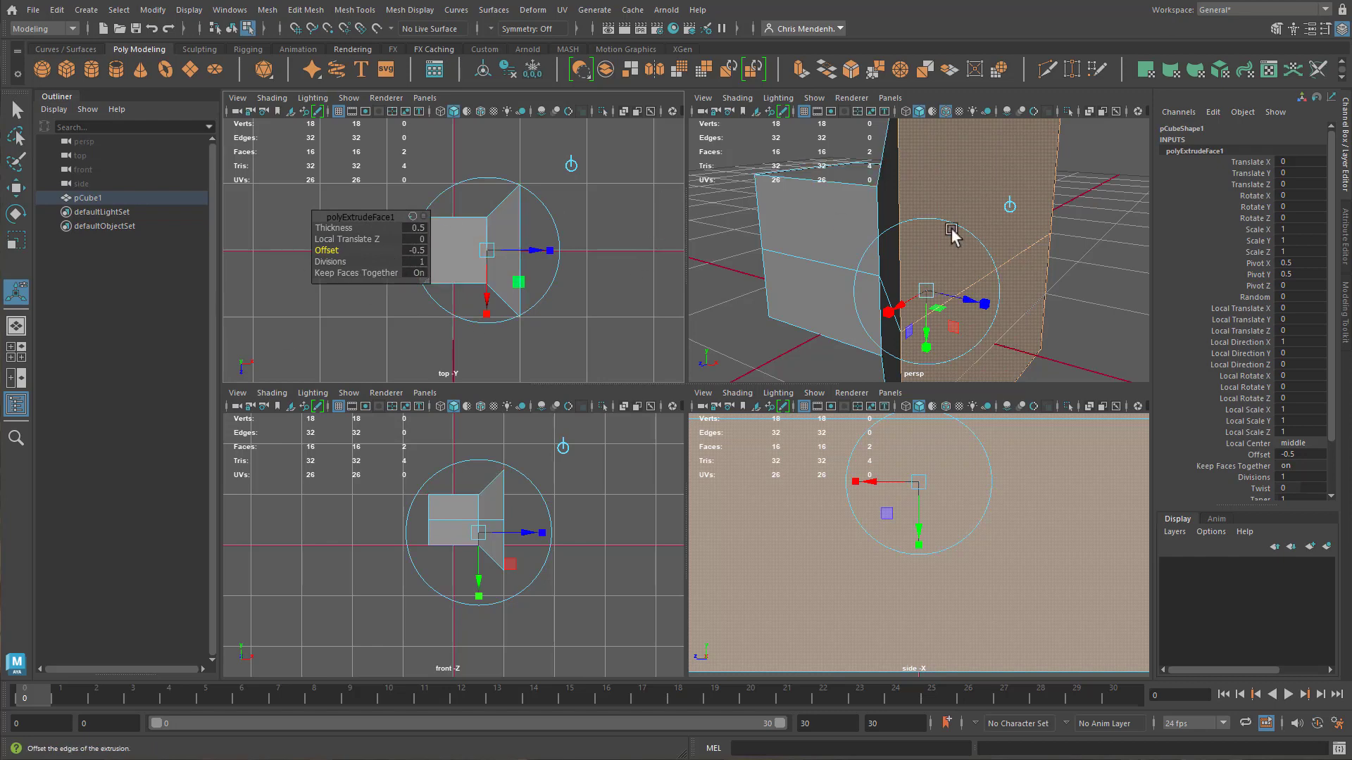
pyautogui.moveTo(344, 216); pyautogui.dragTo(296, 206)
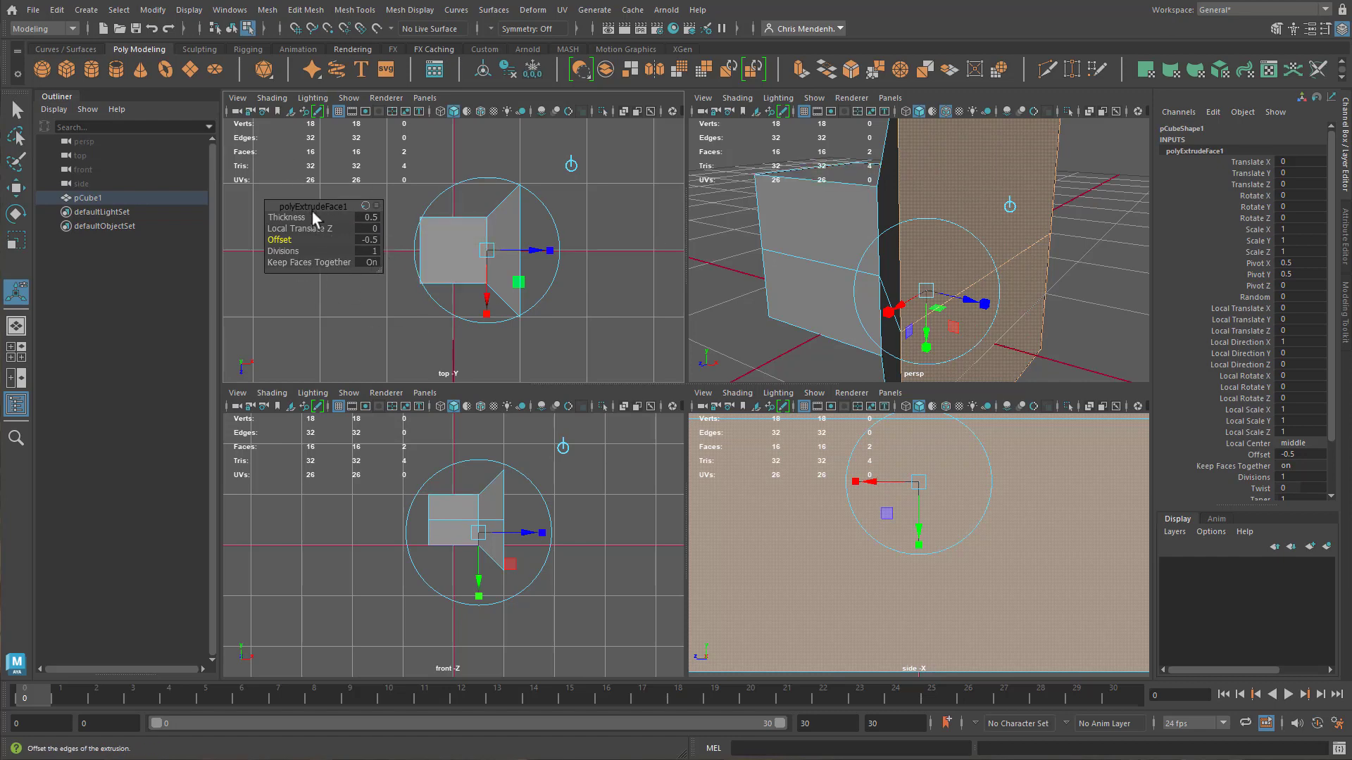
pyautogui.moveTo(318, 207); pyautogui.dragTo(328, 218)
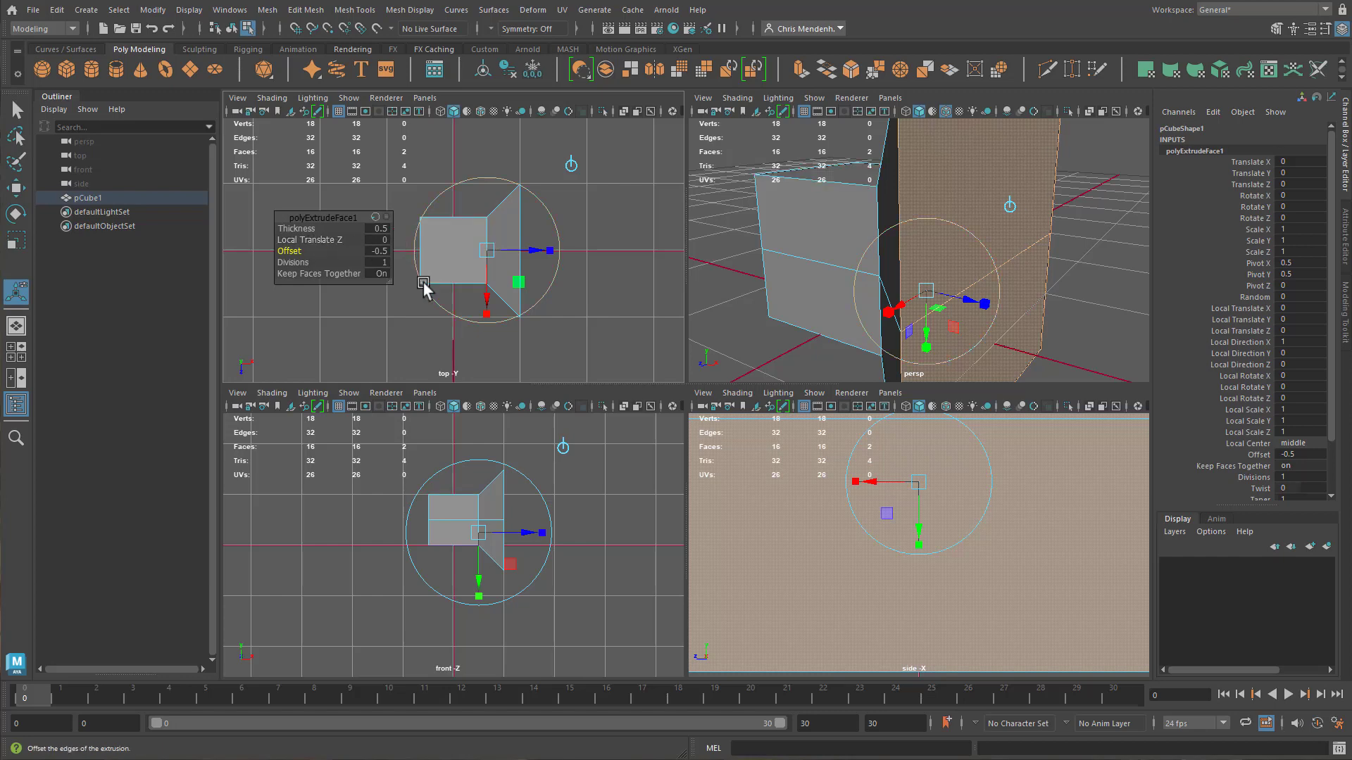
# - Set the flared extrusion's Divisions to 4
pyautogui.click(386, 263)
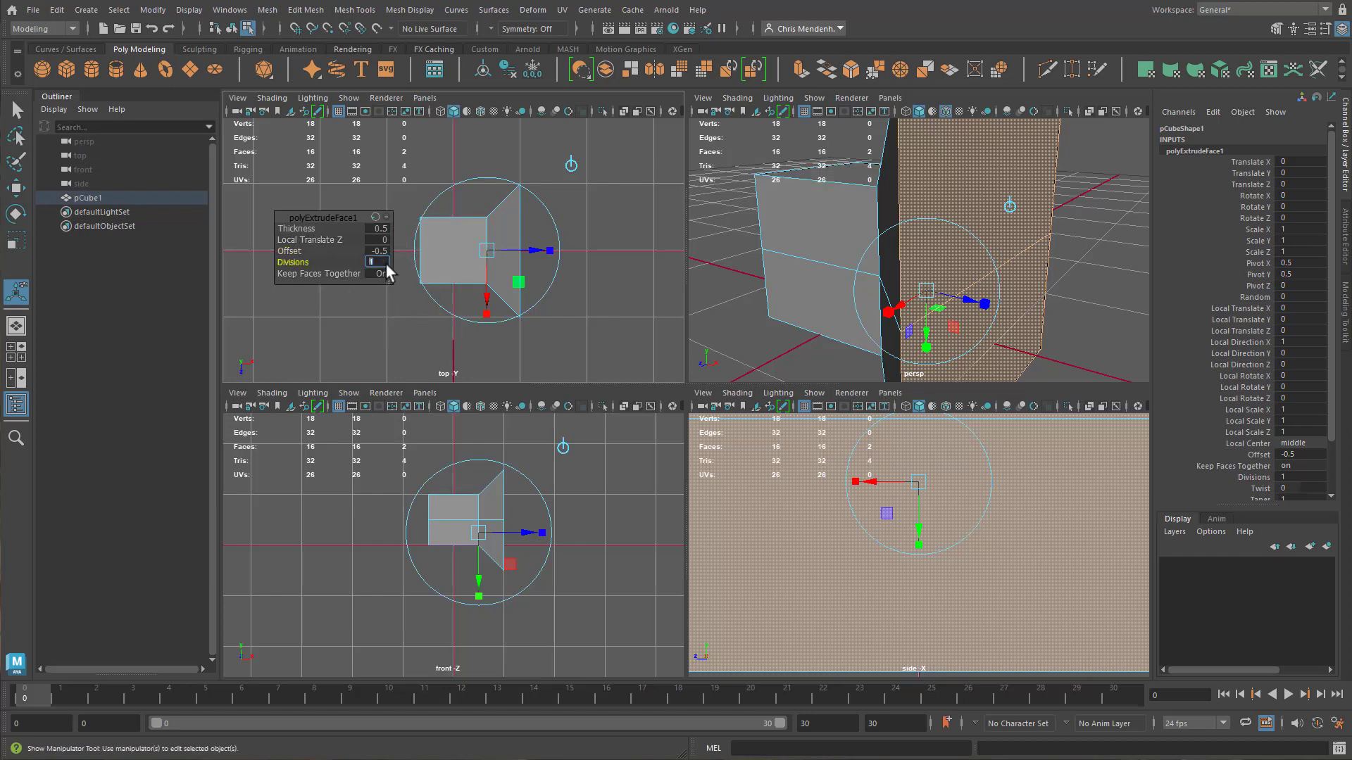
pyautogui.write('4')
pyautogui.press('Return')
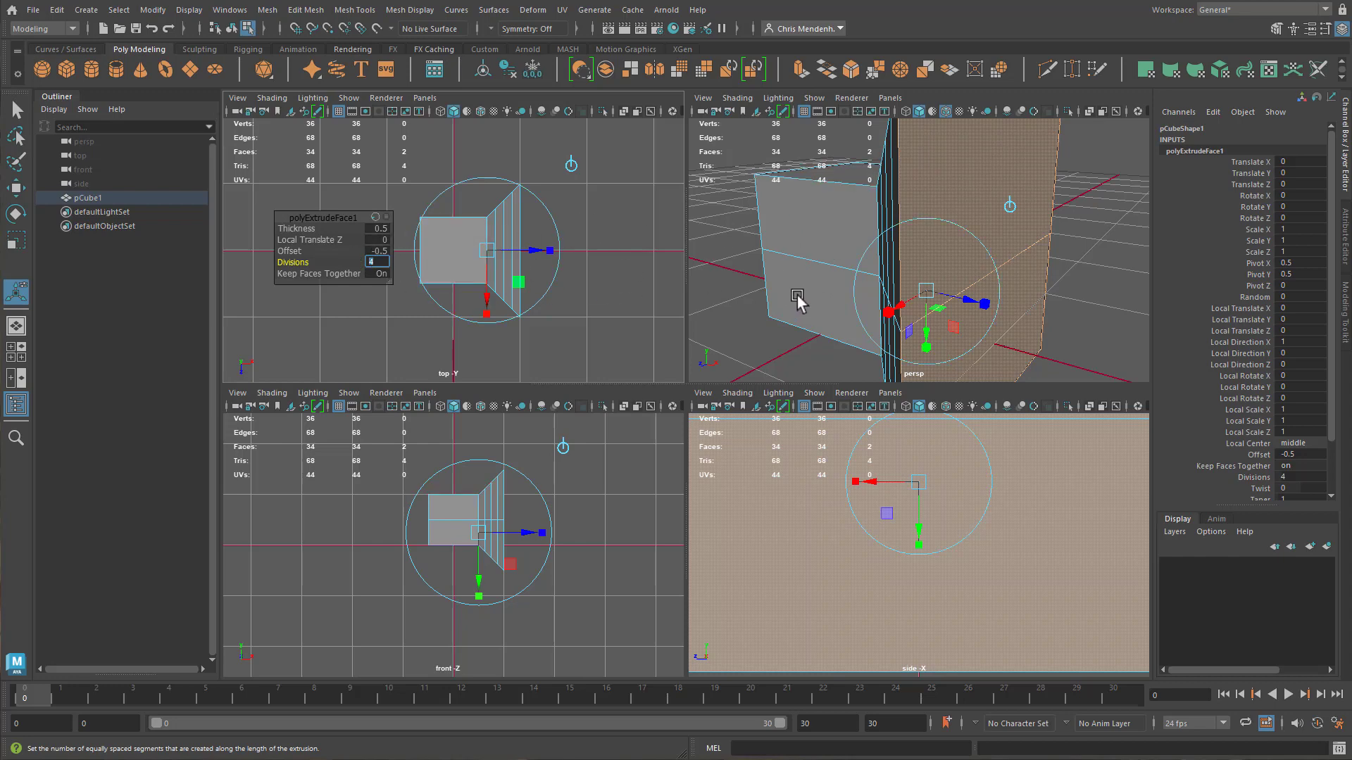
pyautogui.press('q')
# - Extrude both the upper and lower faces on the cube's positive Z side together with a Thickness of 0.5
pyautogui.click(830, 229)
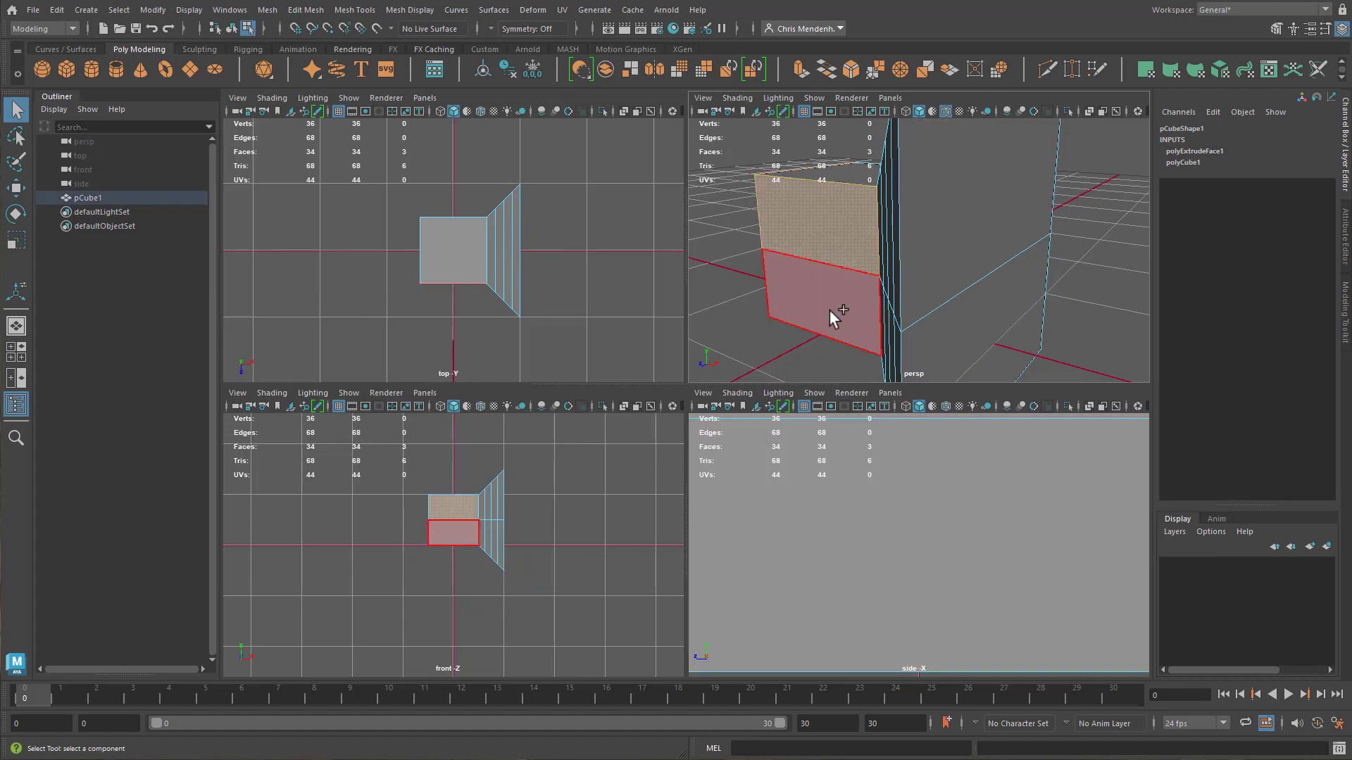
pyautogui.keyDown('shift'); pyautogui.click(830, 311); pyautogui.keyUp('shift')
pyautogui.click(811, 227)
pyautogui.keyDown('shift'); pyautogui.click(813, 313); pyautogui.keyUp('shift')
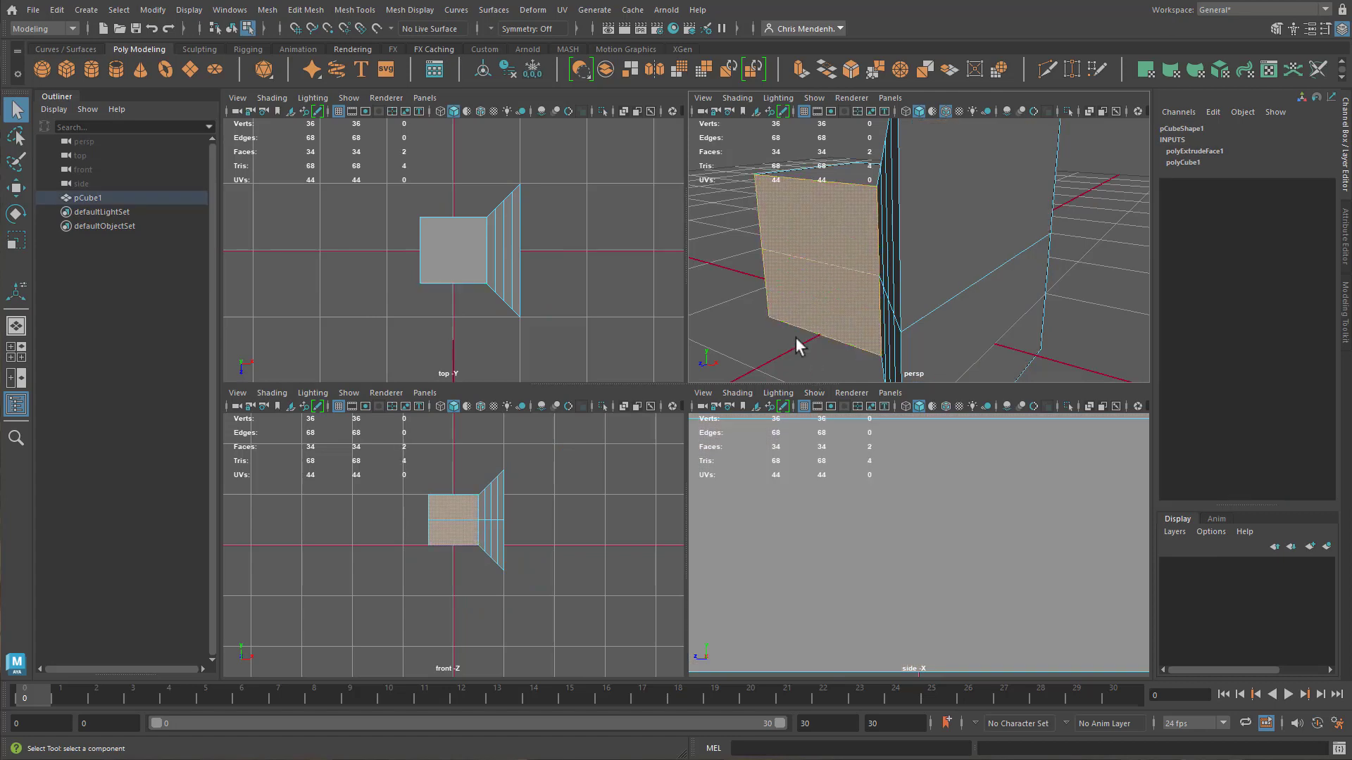
pyautogui.keyDown('alt'); pyautogui.moveTo(838, 252); pyautogui.dragTo(849, 284); pyautogui.keyUp('alt')
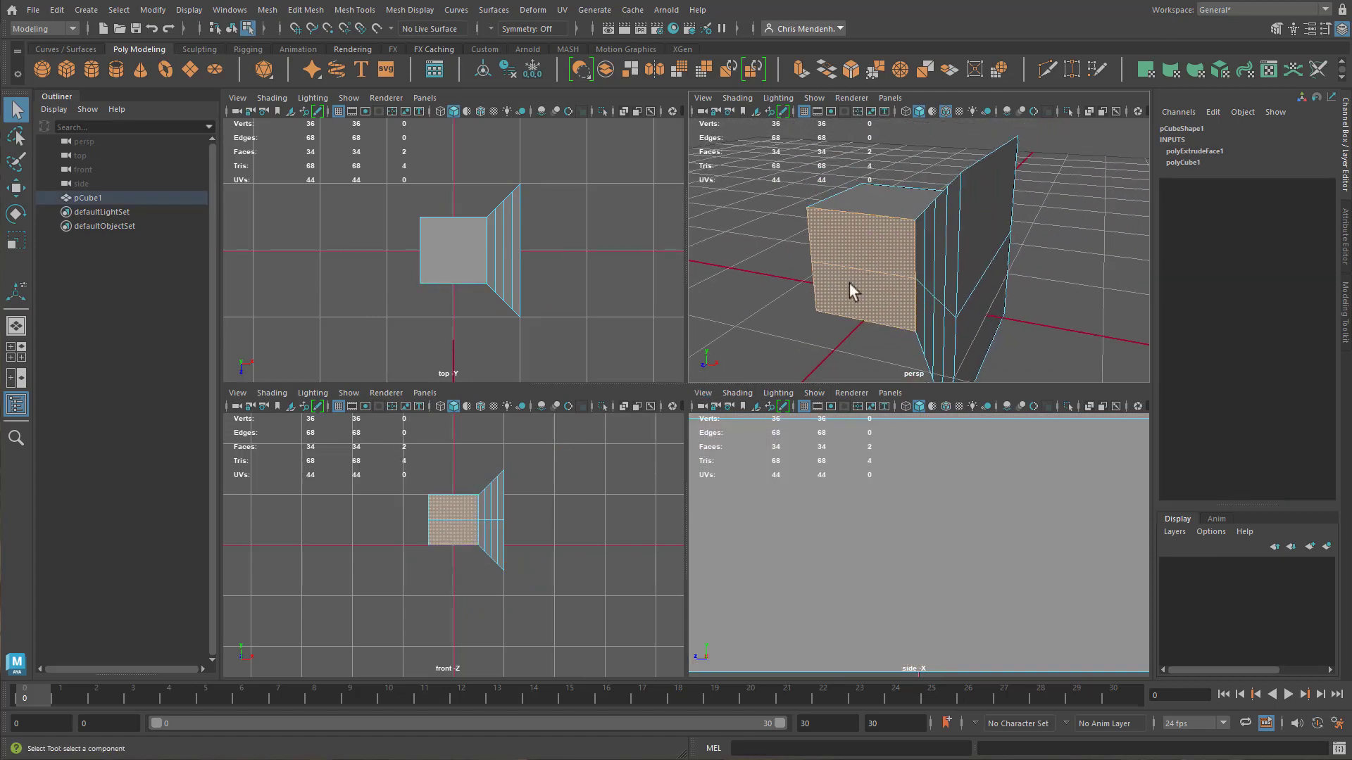
pyautogui.hotkey('ctrl', 'e')
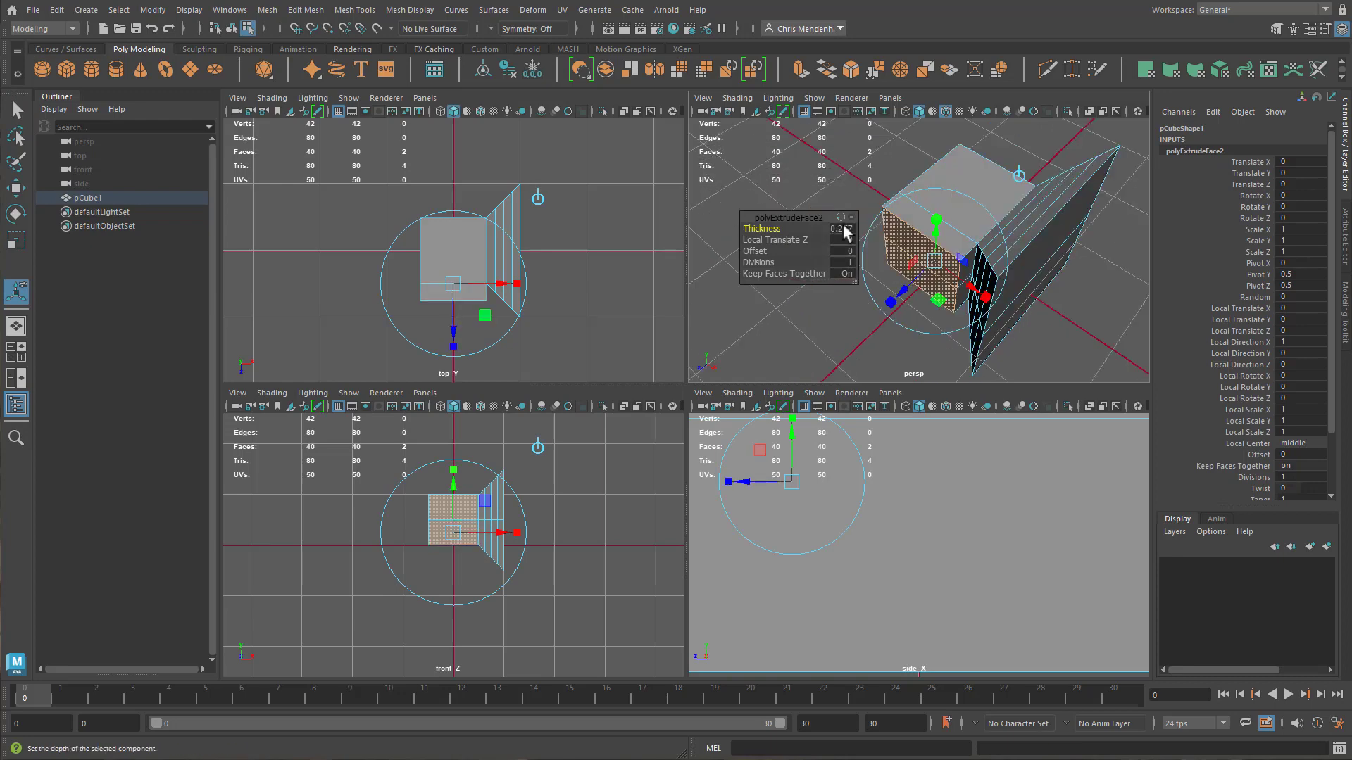
pyautogui.click(850, 229)
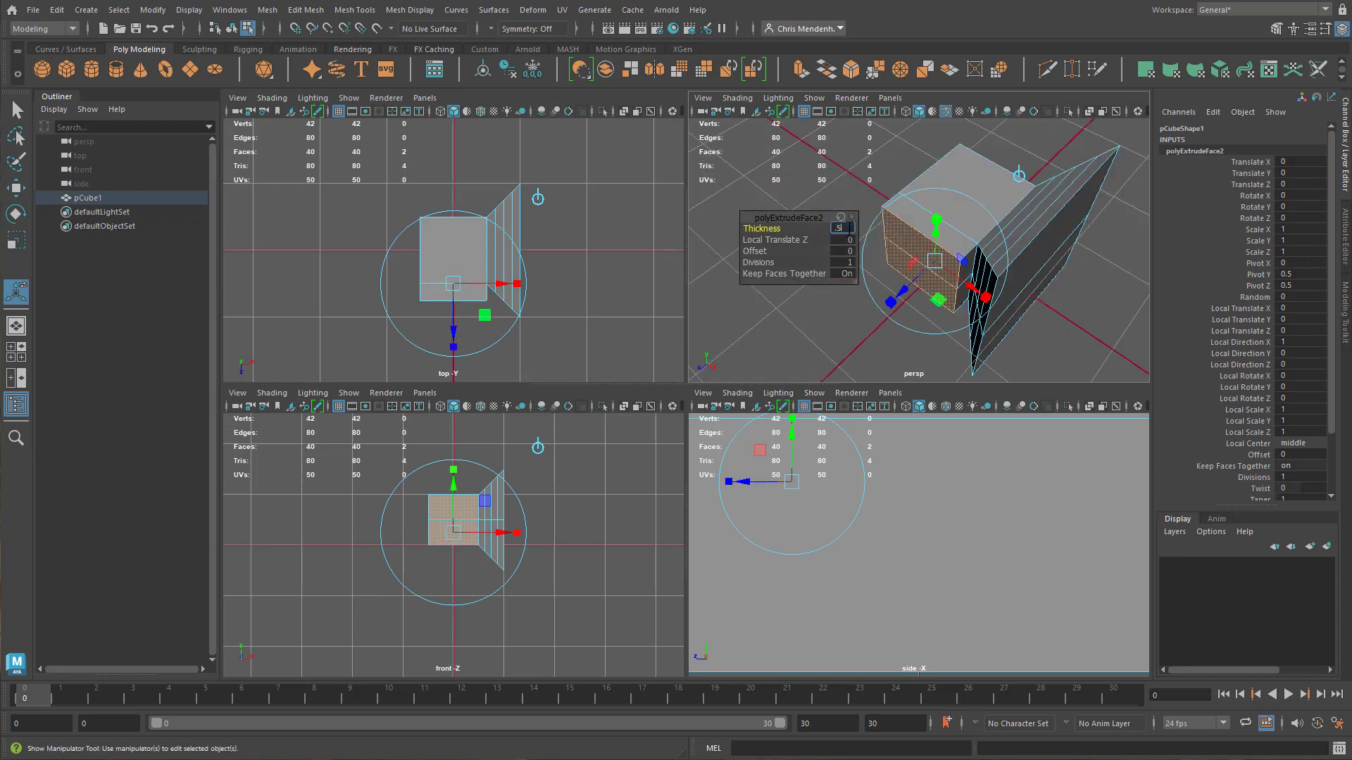
pyautogui.write('.5')
pyautogui.press('Return')
# - Divide the positive Z extrusion into segments by setting its Divisions to 4
pyautogui.keyDown('alt'); pyautogui.moveTo(1036, 284); pyautogui.dragTo(912, 260); pyautogui.keyUp('alt')
pyautogui.scroll(-8, 880, 494)
pyautogui.scroll(-2, 880, 494)
pyautogui.keyDown('alt'); pyautogui.moveTo(912, 260); pyautogui.dragTo(953, 250, button='right'); pyautogui.keyUp('alt')
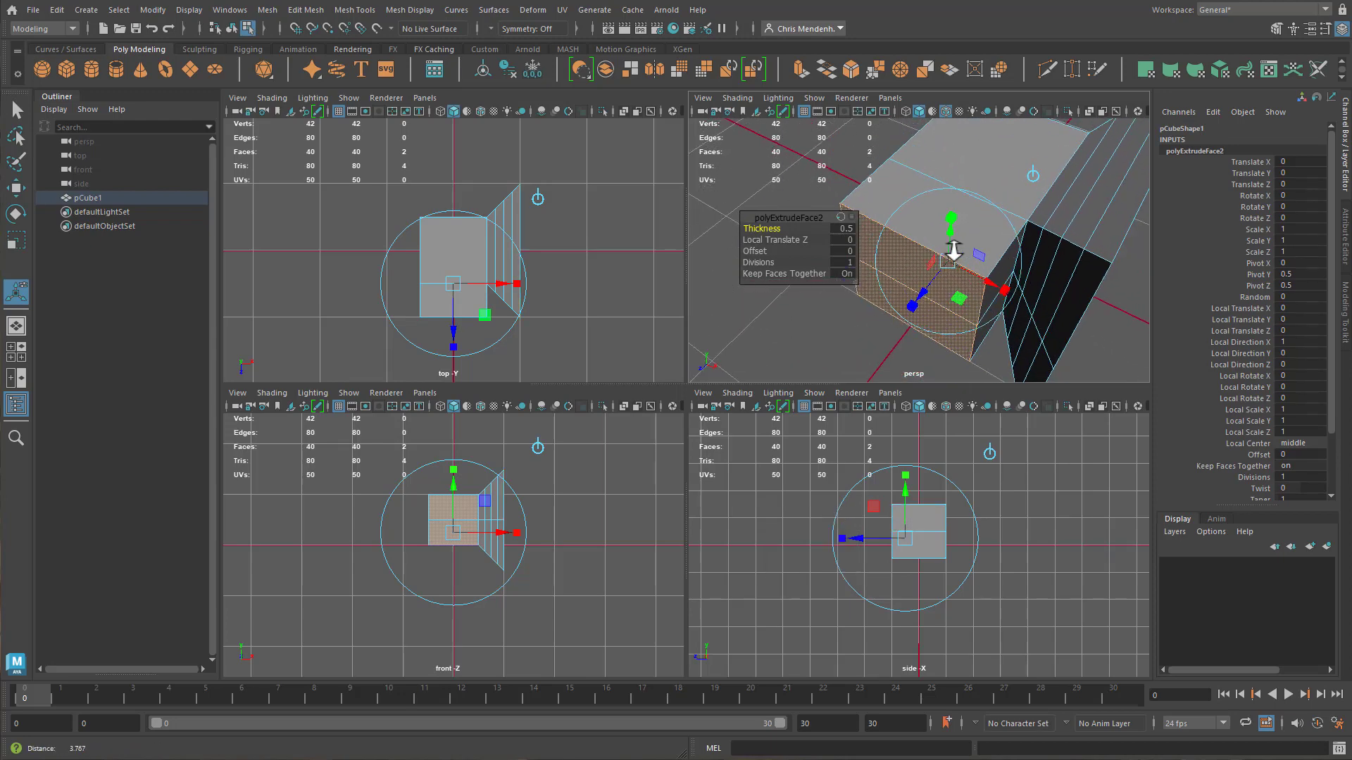
pyautogui.click(849, 263)
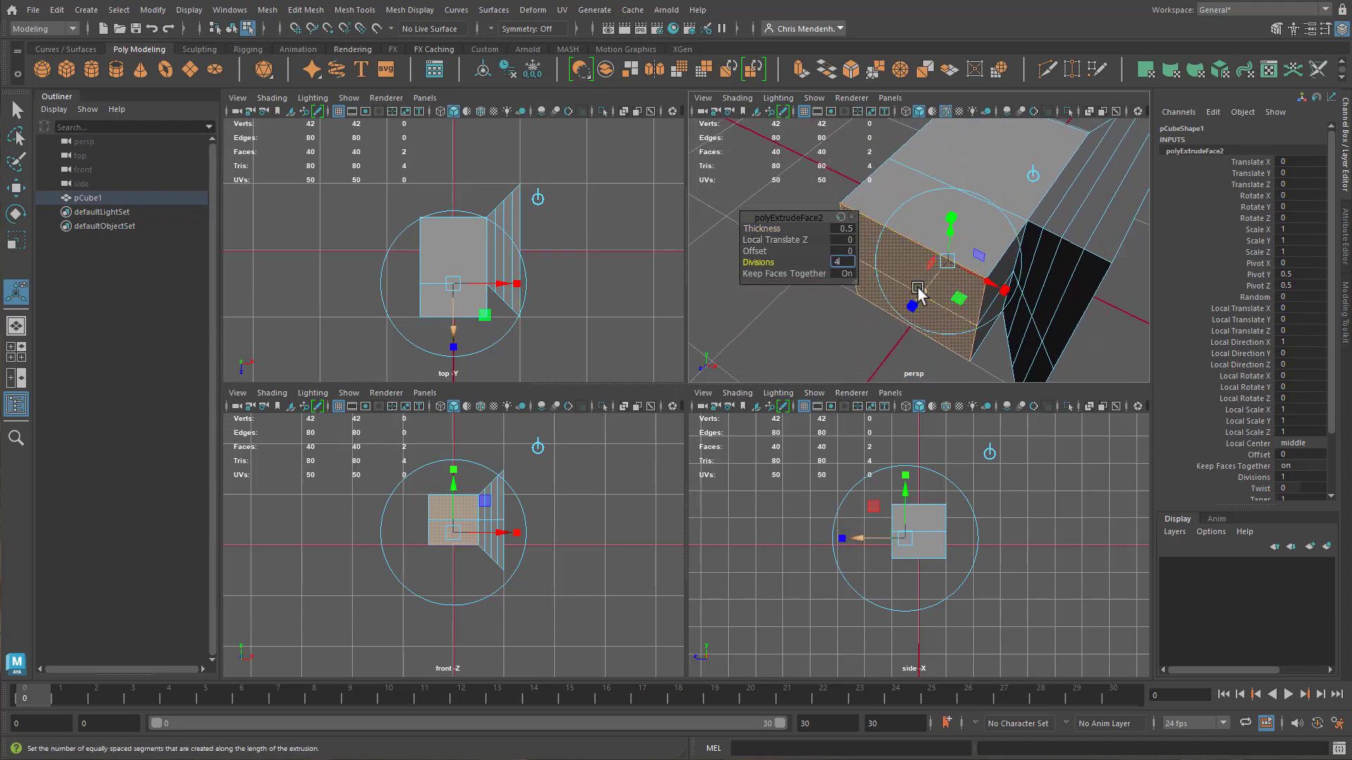
pyautogui.press('Return')
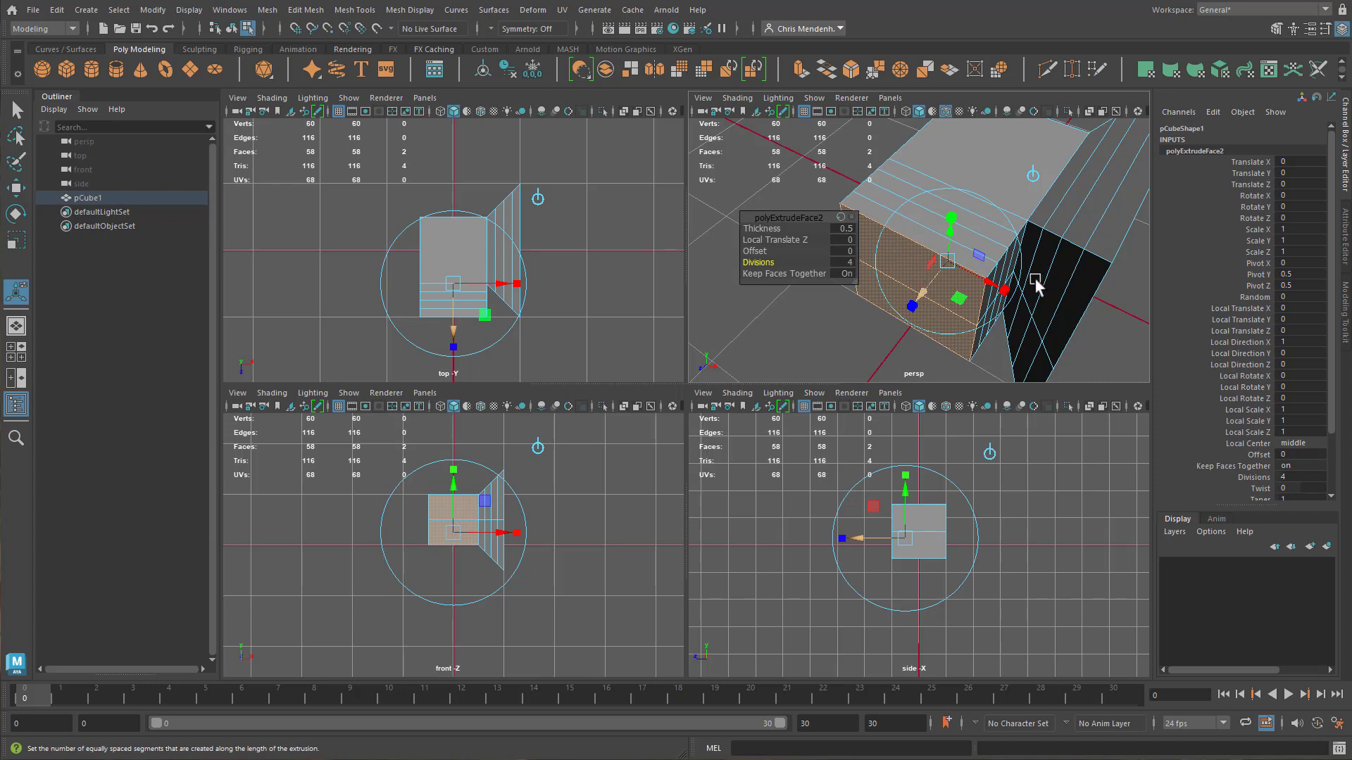
pyautogui.keyDown('alt'); pyautogui.moveTo(1019, 284); pyautogui.dragTo(963, 226); pyautogui.keyUp('alt')
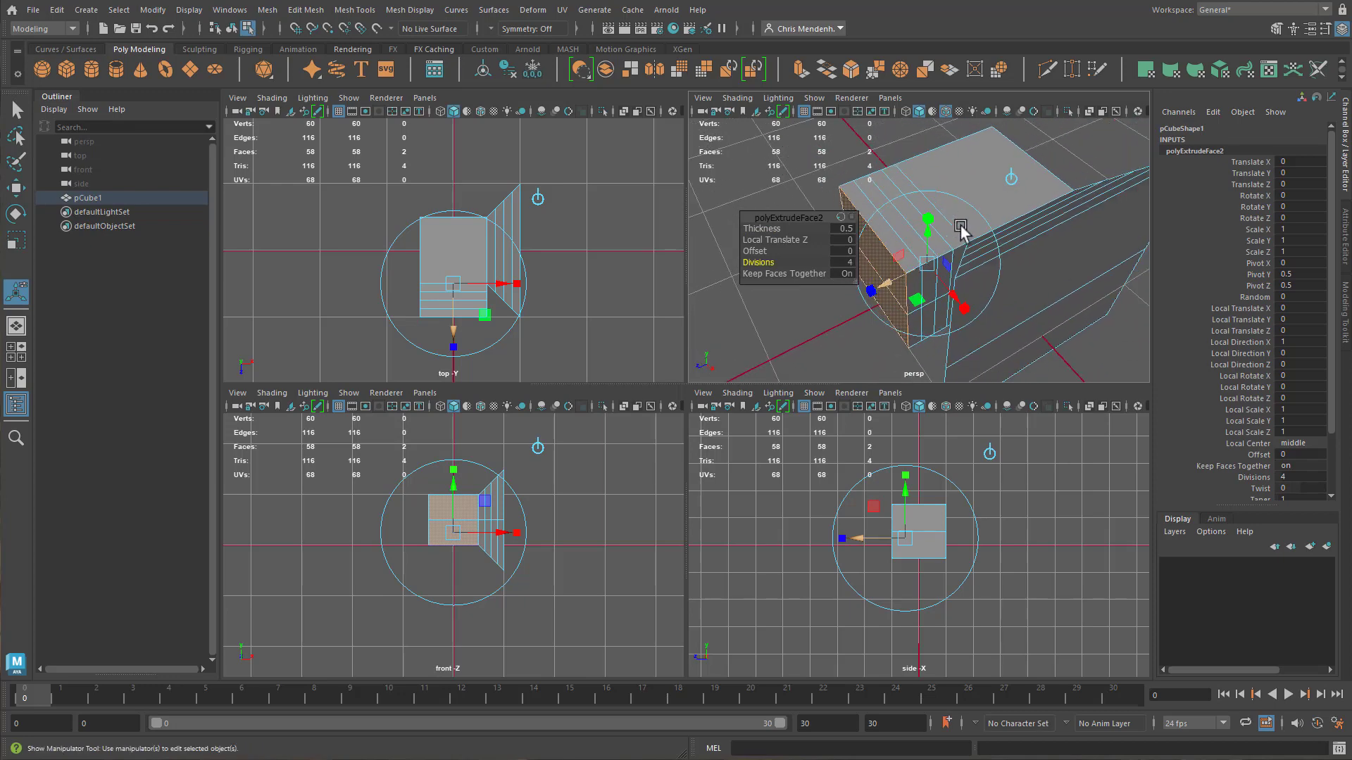
pyautogui.press('q')
# - Extrude the four narrow faces on top of the positive Z extension upward together by about 0.86
pyautogui.click(882, 228)
pyautogui.keyDown('shift'); pyautogui.click(909, 231); pyautogui.keyUp('shift')
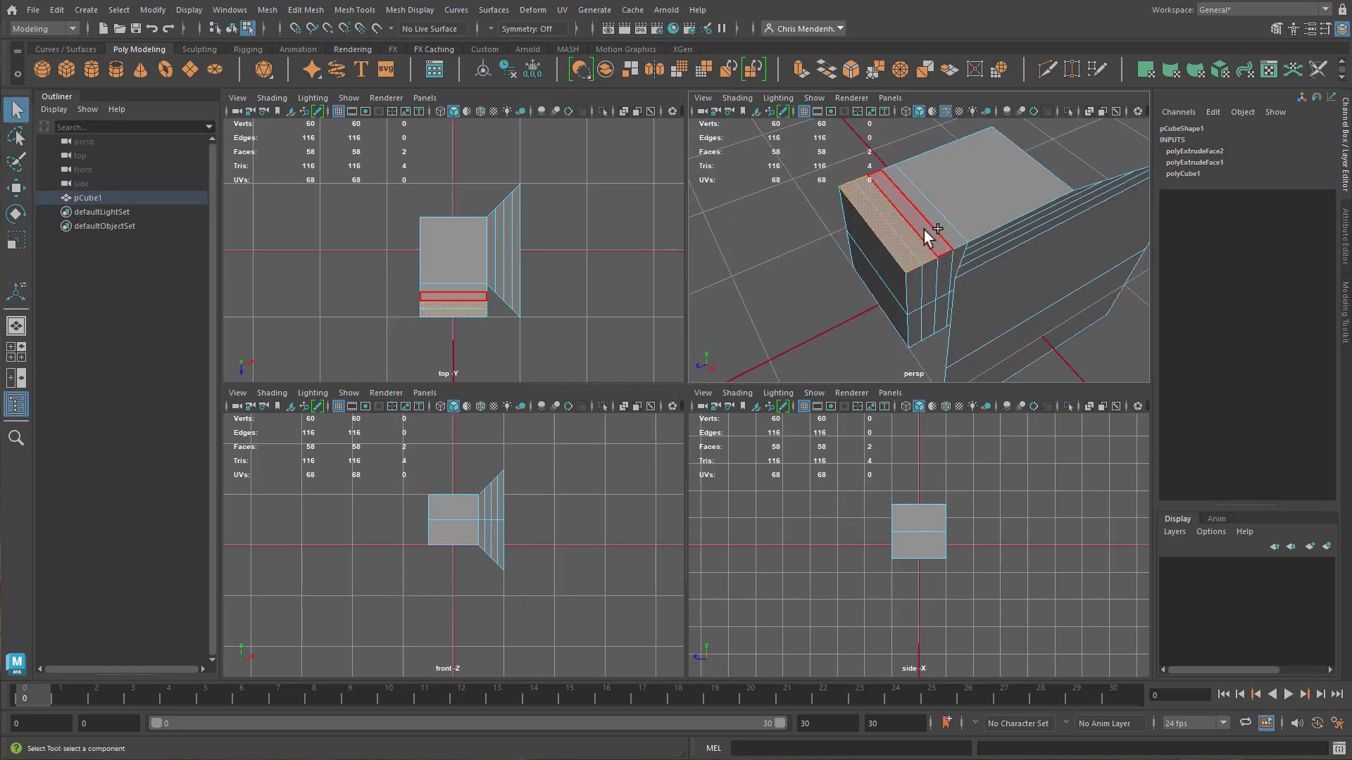
pyautogui.keyDown('shift'); pyautogui.click(925, 231); pyautogui.keyUp('shift')
pyautogui.keyDown('shift'); pyautogui.click(942, 241); pyautogui.keyUp('shift')
pyautogui.rightClick(916, 205)
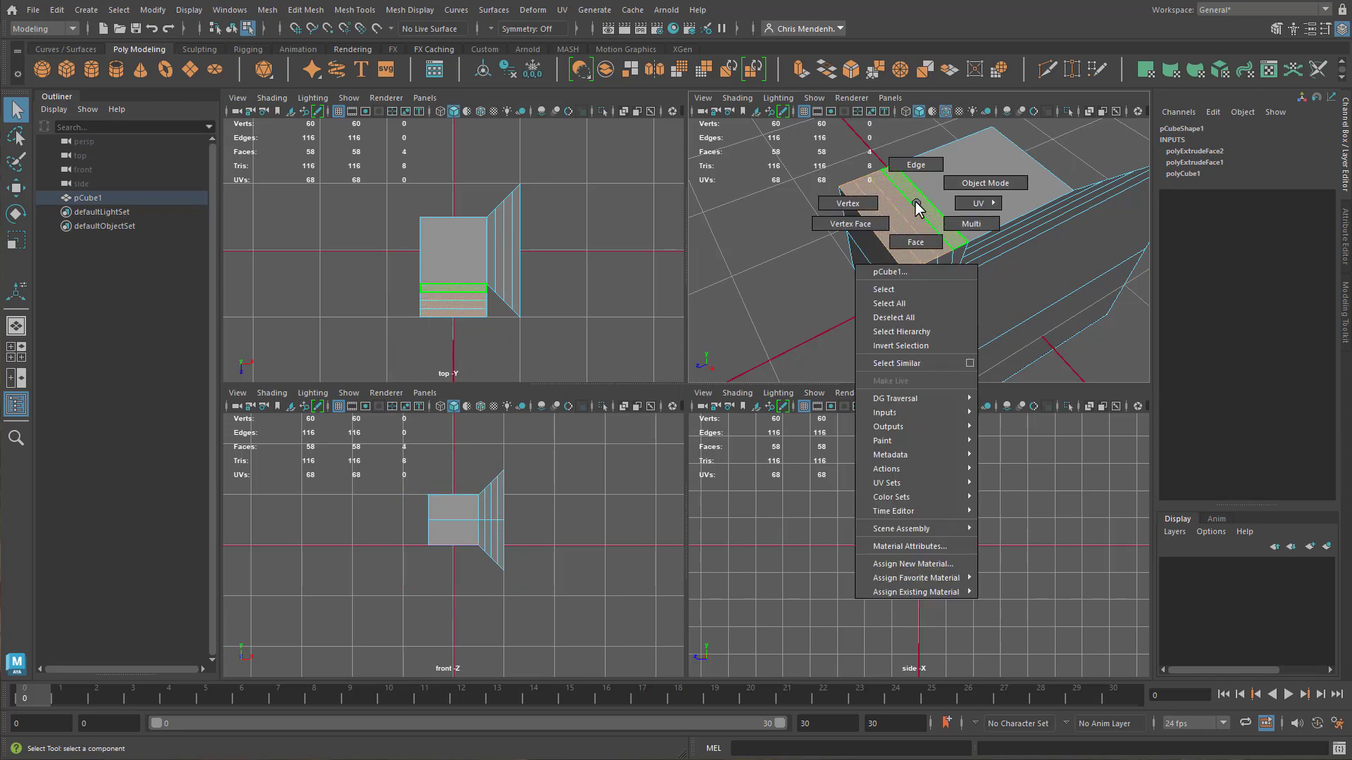
pyautogui.moveTo(916, 203); pyautogui.dragTo(924, 242, button='right')
pyautogui.moveTo(898, 195); pyautogui.dragTo(889, 248, button='right')
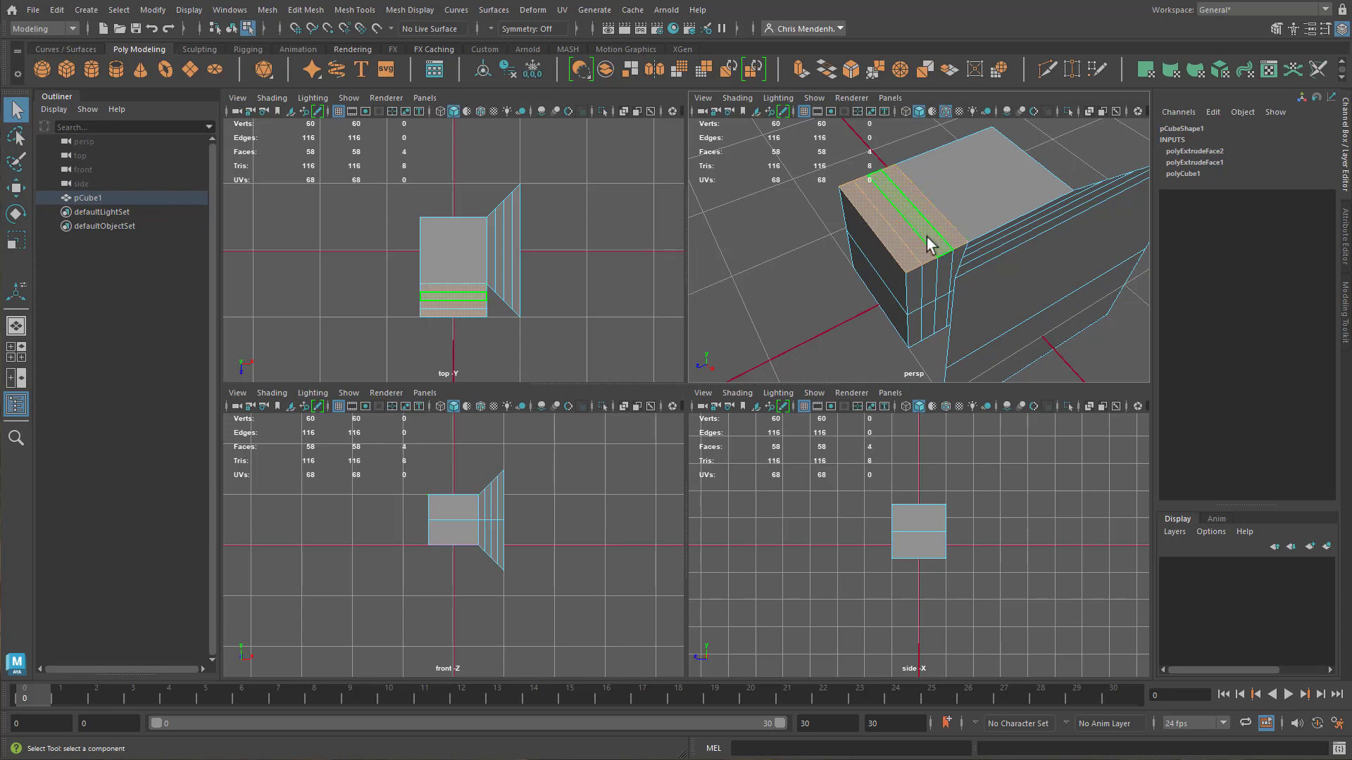
pyautogui.hotkey('ctrl', 'e')
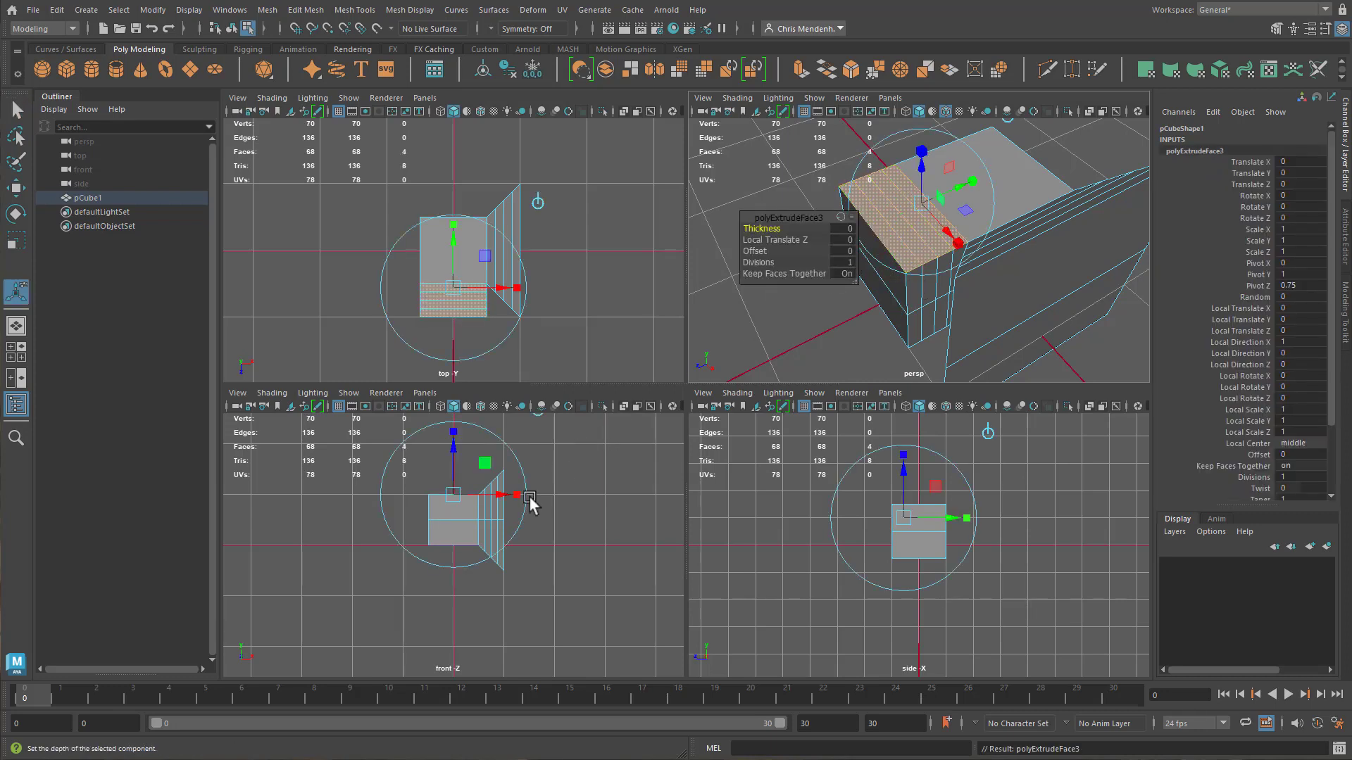
pyautogui.keyDown('alt'); pyautogui.moveTo(571, 469); pyautogui.dragTo(585, 525, button='middle'); pyautogui.keyUp('alt')
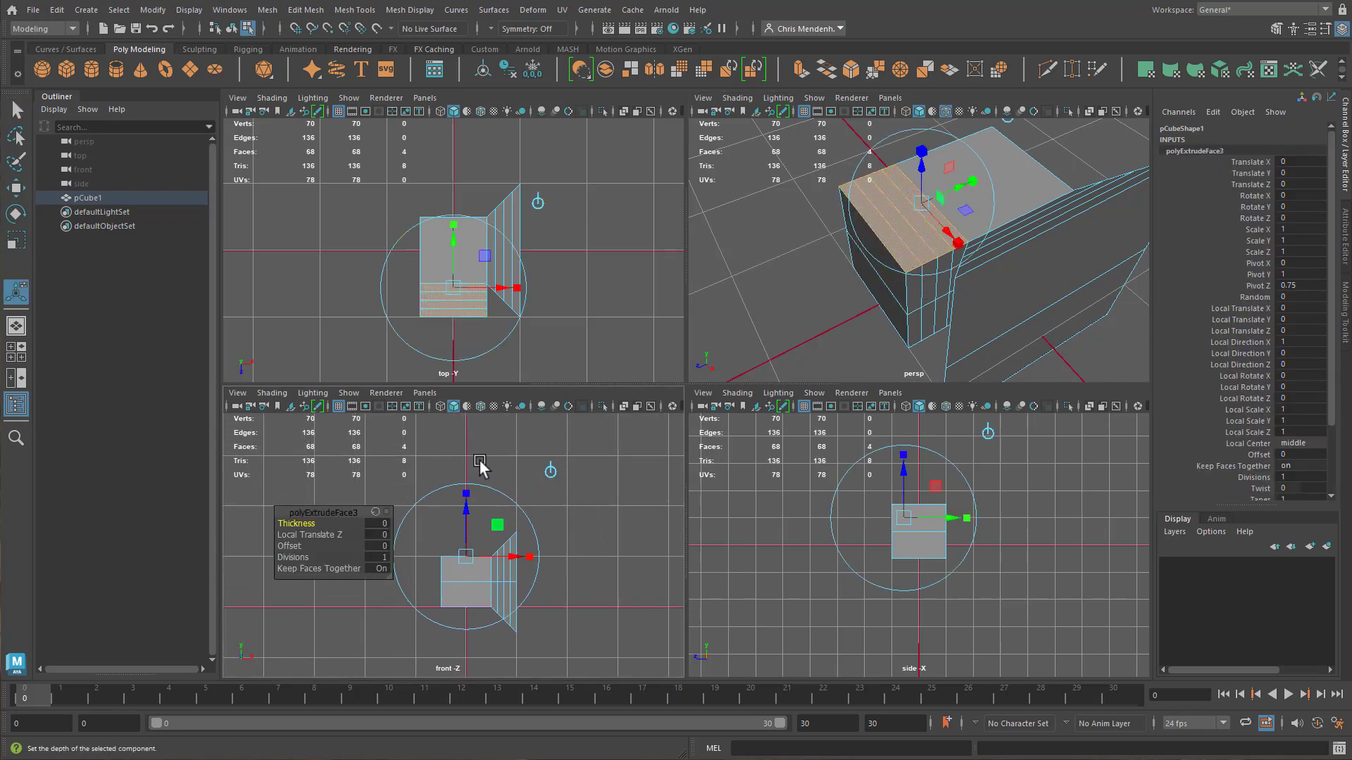
pyautogui.moveTo(468, 508); pyautogui.dragTo(470, 465)
# - Set the upward extrusion's Local Translate Z to 1 and its Divisions to 2
pyautogui.click(378, 534)
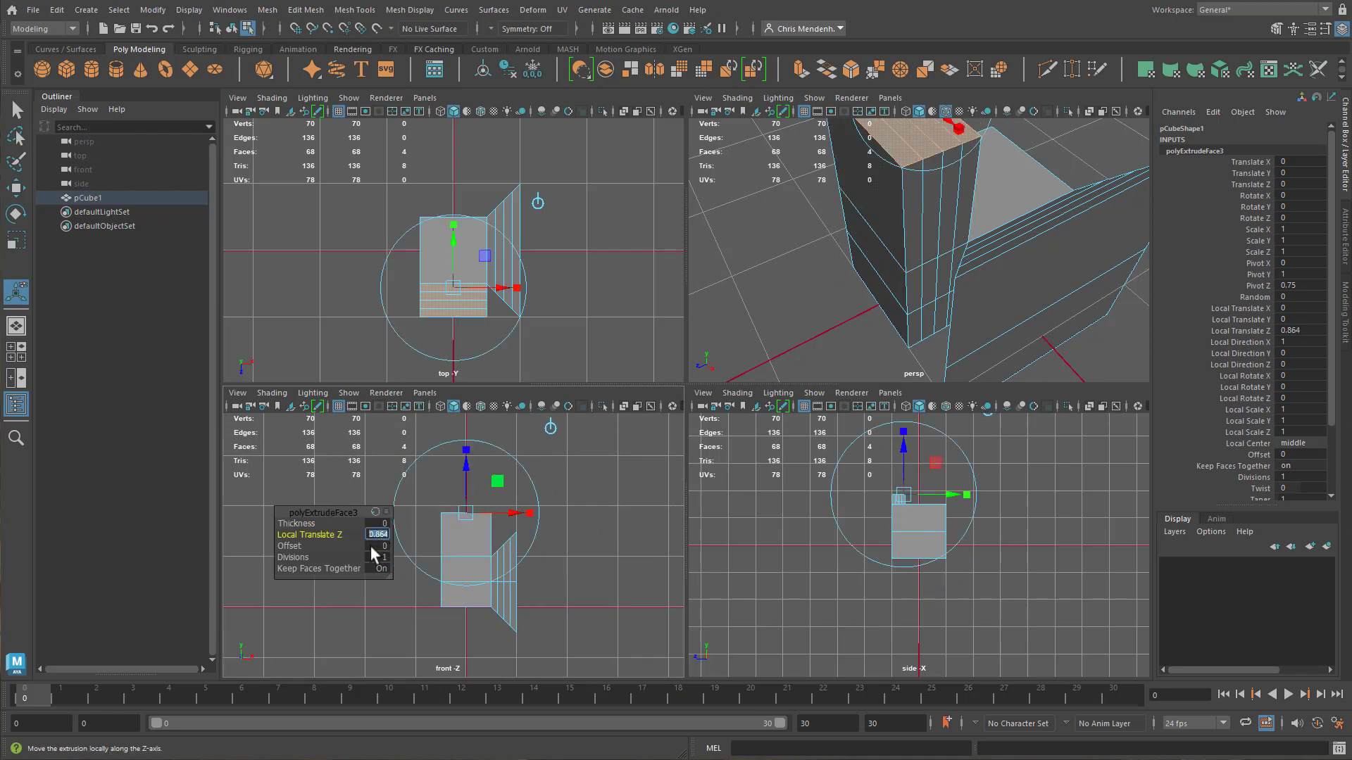
pyautogui.write('1')
pyautogui.press('Return')
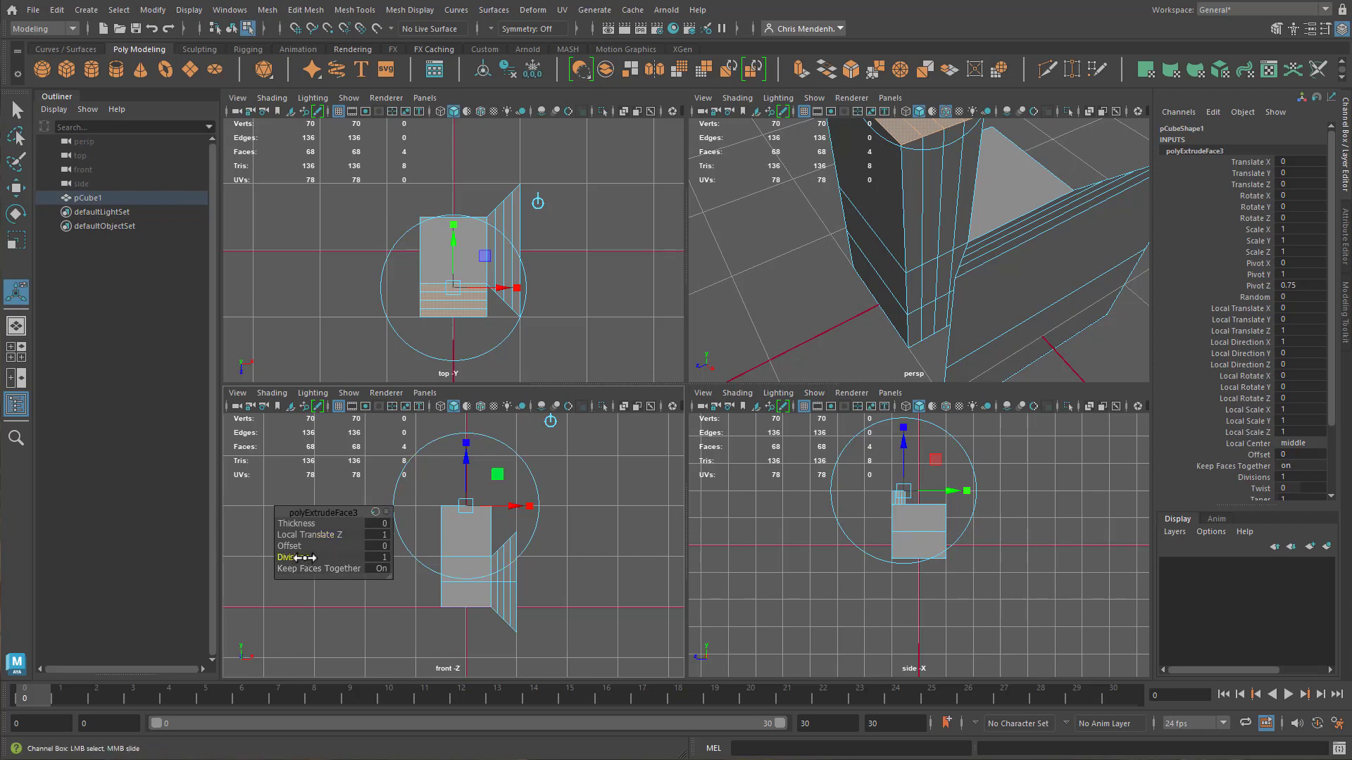
pyautogui.click(383, 557)
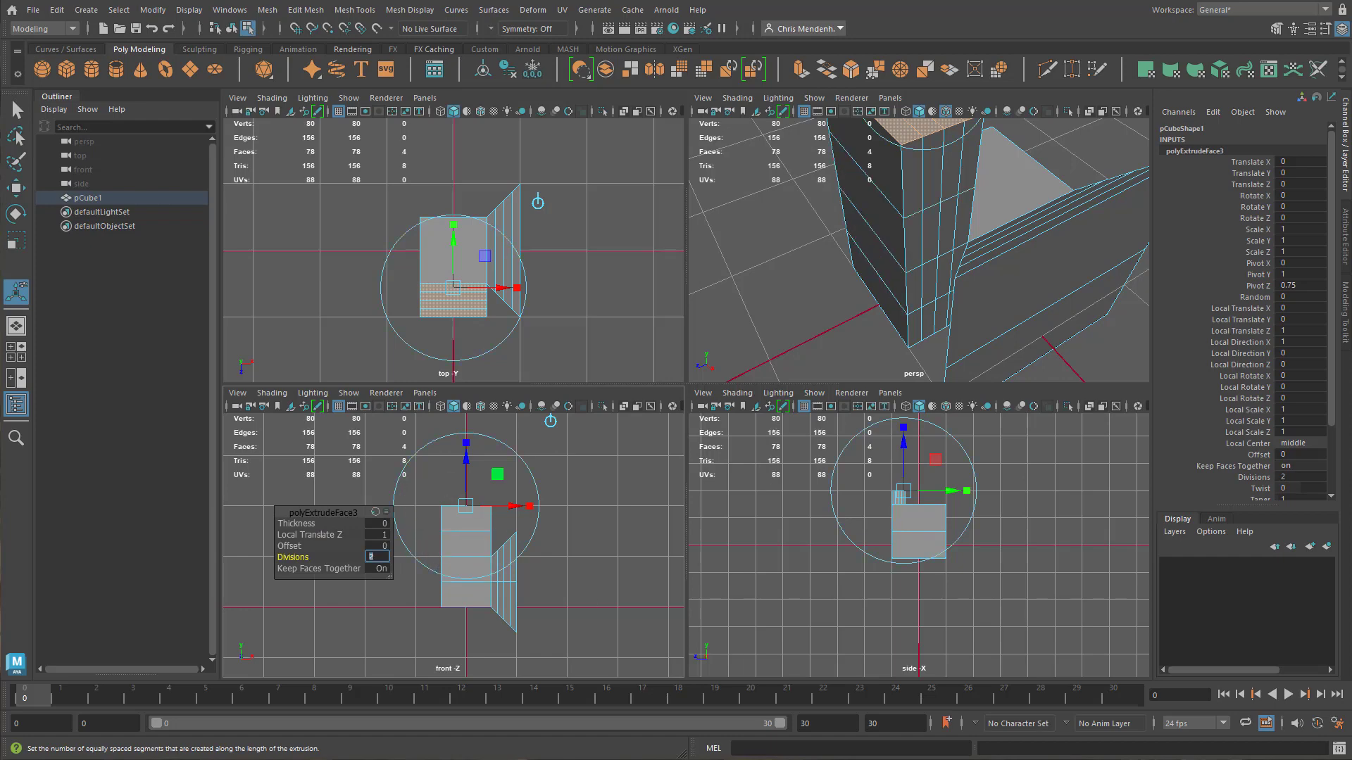
pyautogui.keyDown('alt'); pyautogui.moveTo(908, 314); pyautogui.dragTo(911, 285); pyautogui.keyUp('alt')
pyautogui.press('q')
# - Extrude the two faces on the raised block's positive Z side outward together by about 0.74
pyautogui.click(817, 241)
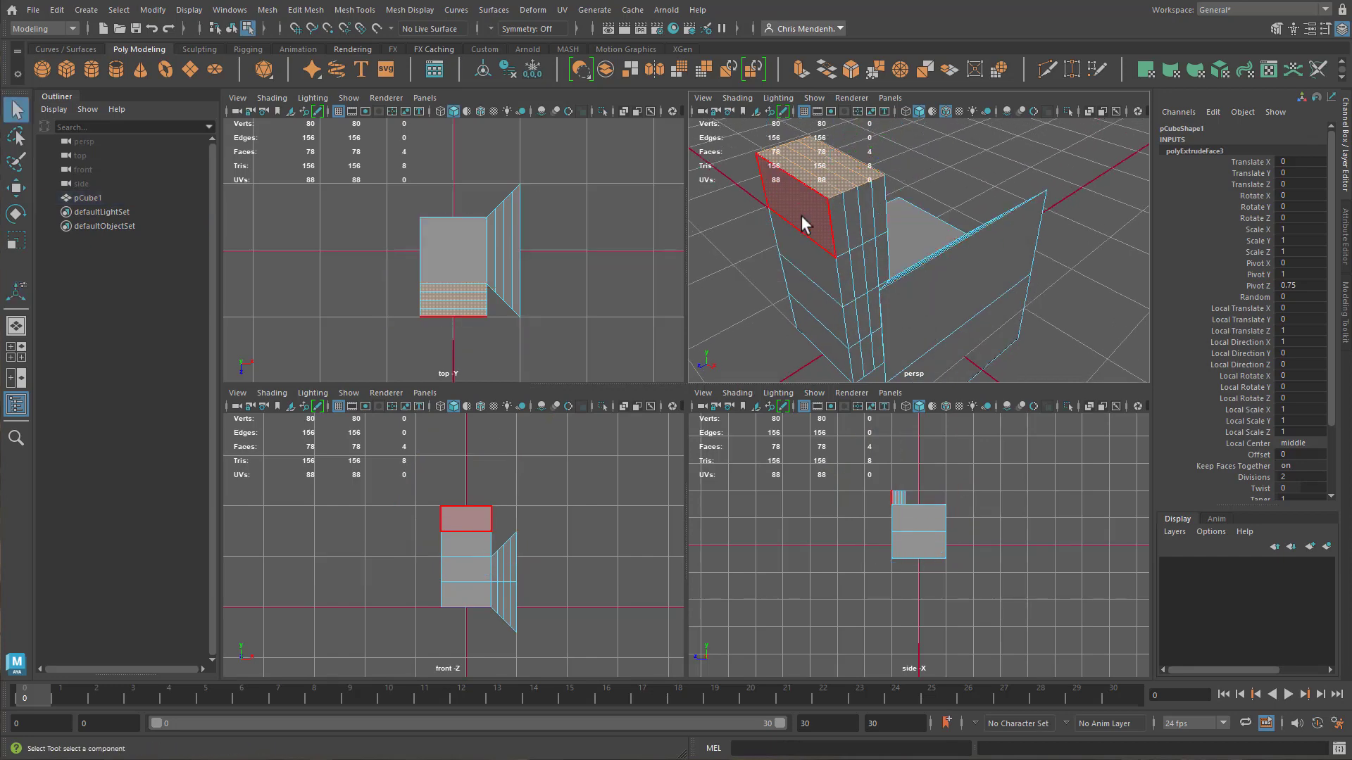
pyautogui.click(803, 220)
pyautogui.keyDown('shift'); pyautogui.click(825, 274); pyautogui.keyUp('shift')
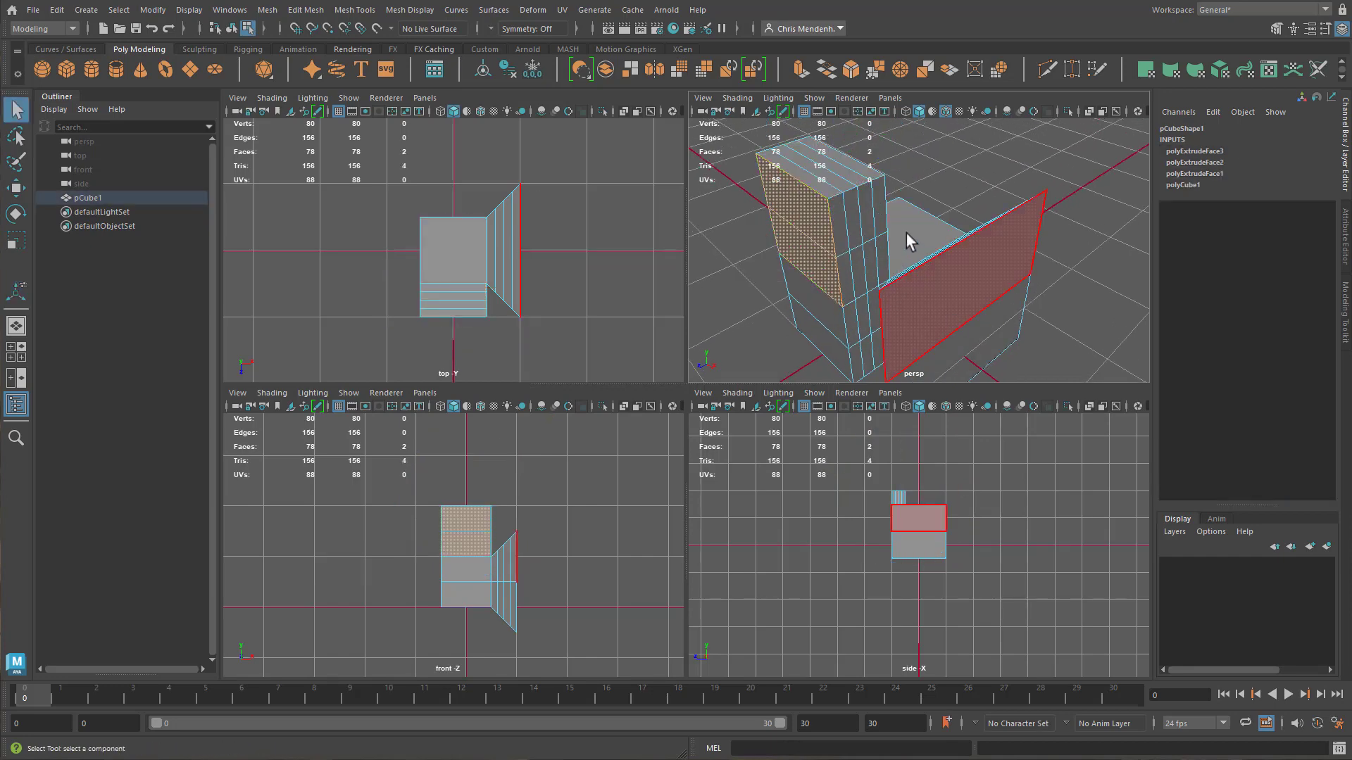
pyautogui.hotkey('ctrl', 'e')
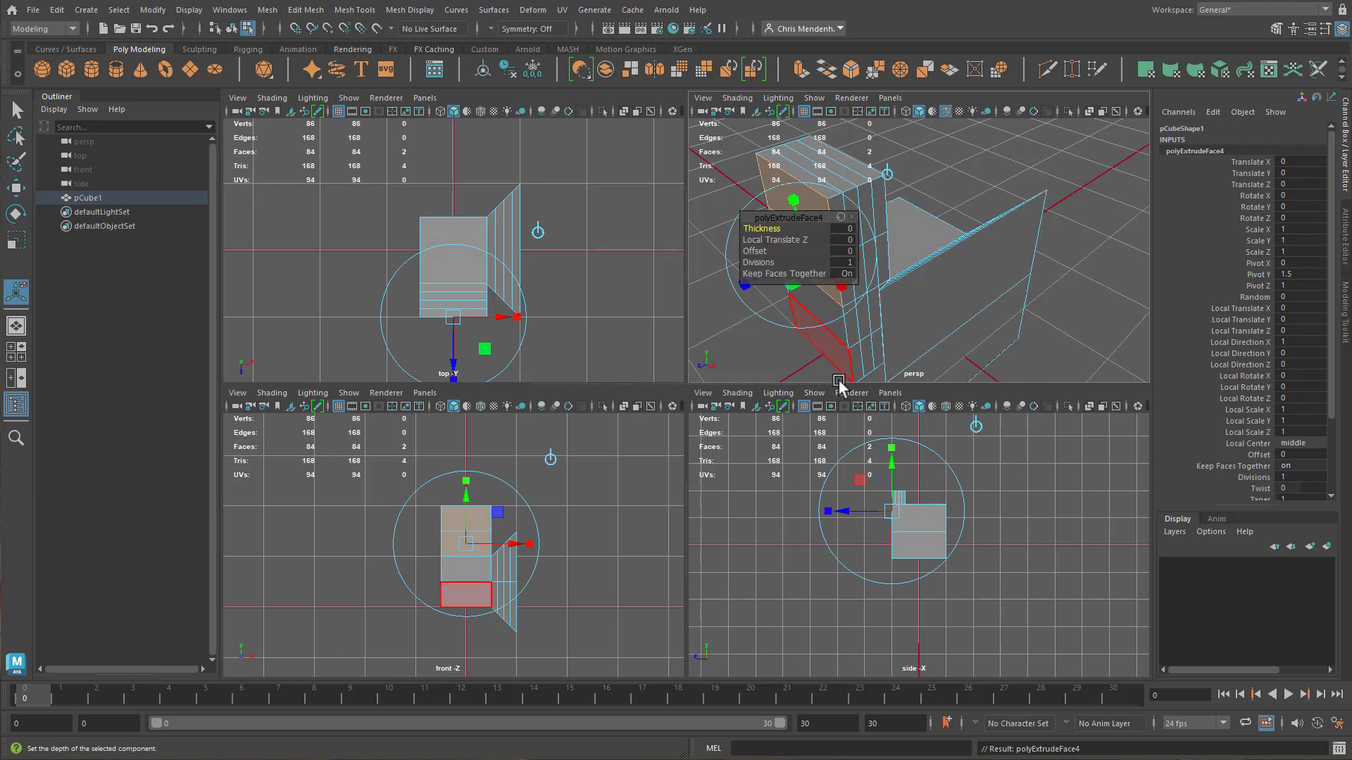
pyautogui.keyDown('alt'); pyautogui.moveTo(746, 328); pyautogui.dragTo(877, 314); pyautogui.keyUp('alt')
pyautogui.moveTo(902, 231); pyautogui.dragTo(808, 260)
# - Set the overhanging positive Z extrusion's Local Translate Z to 1 and its Divisions to 2
pyautogui.click(842, 240)
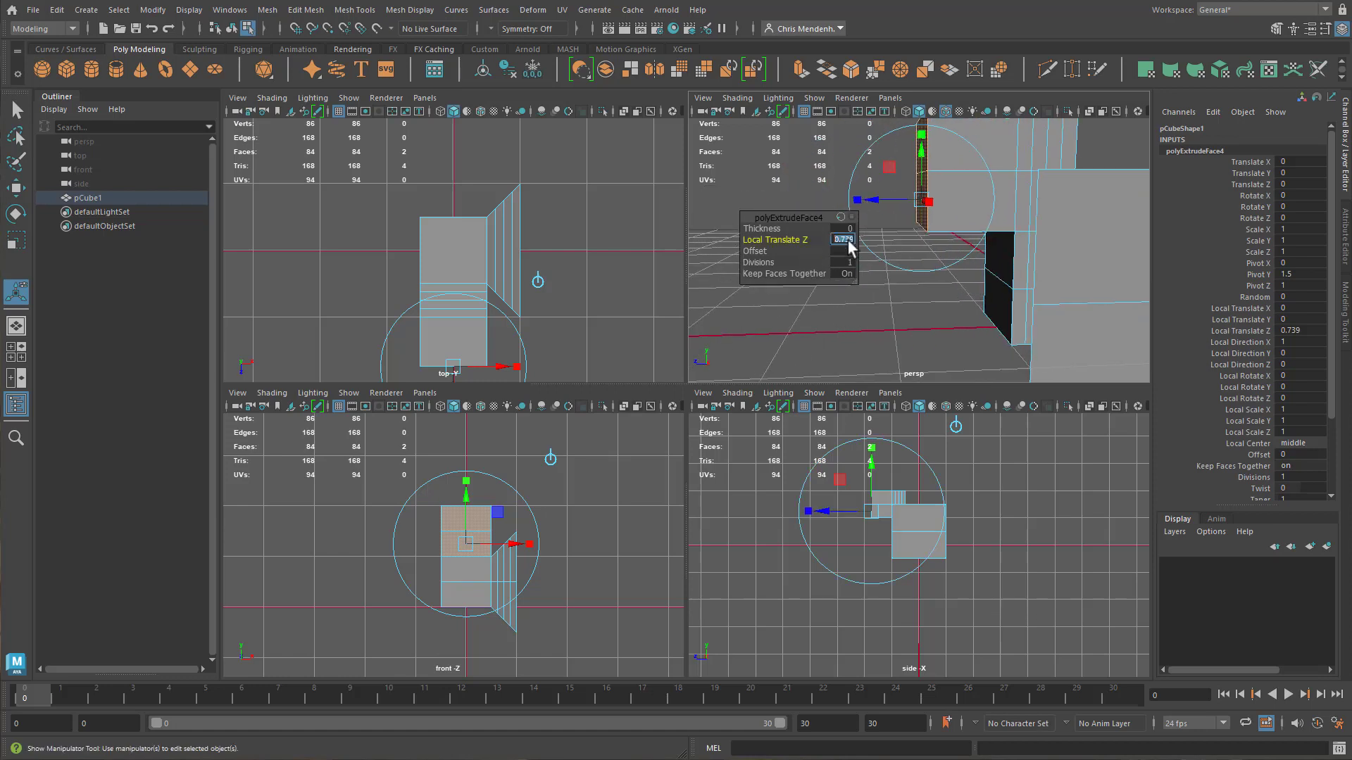
pyautogui.write('1')
pyautogui.press('Return')
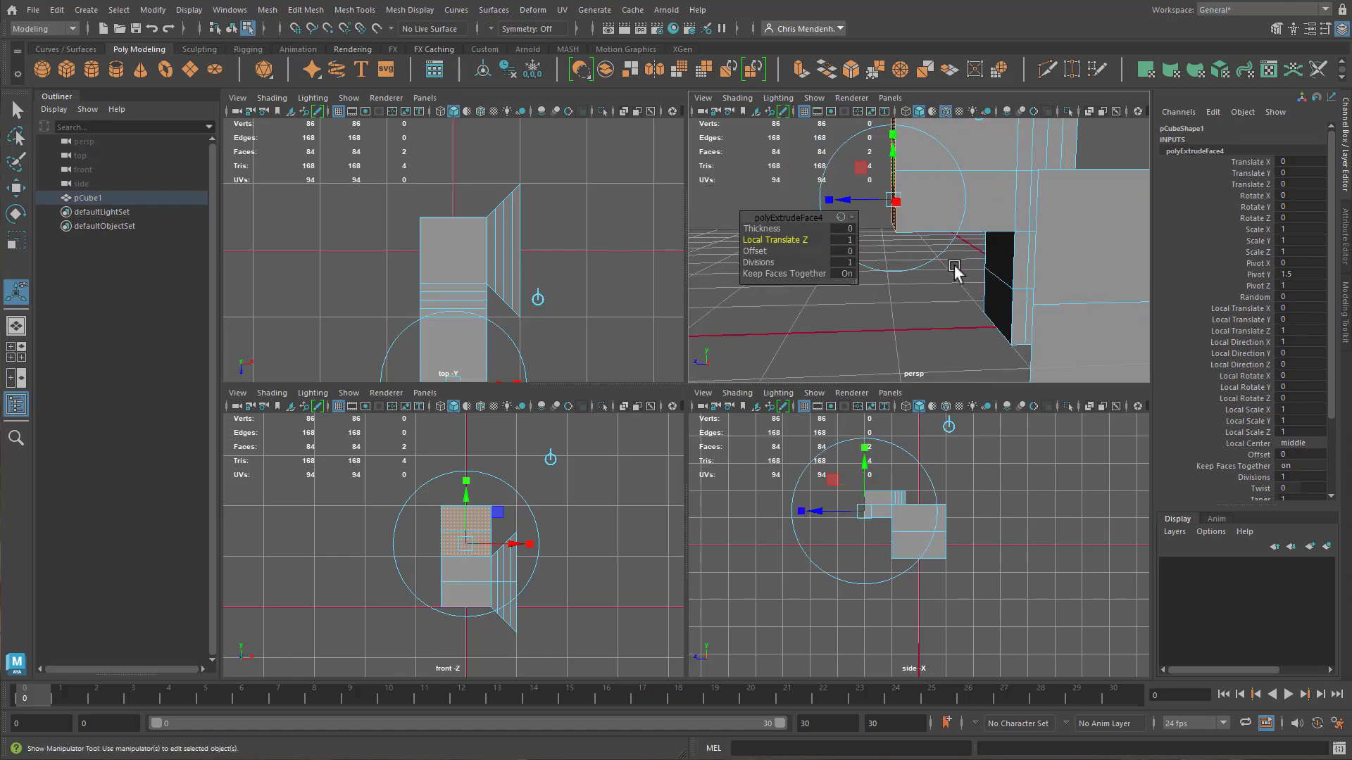
pyautogui.click(850, 263)
pyautogui.write('2')
pyautogui.press('Return')
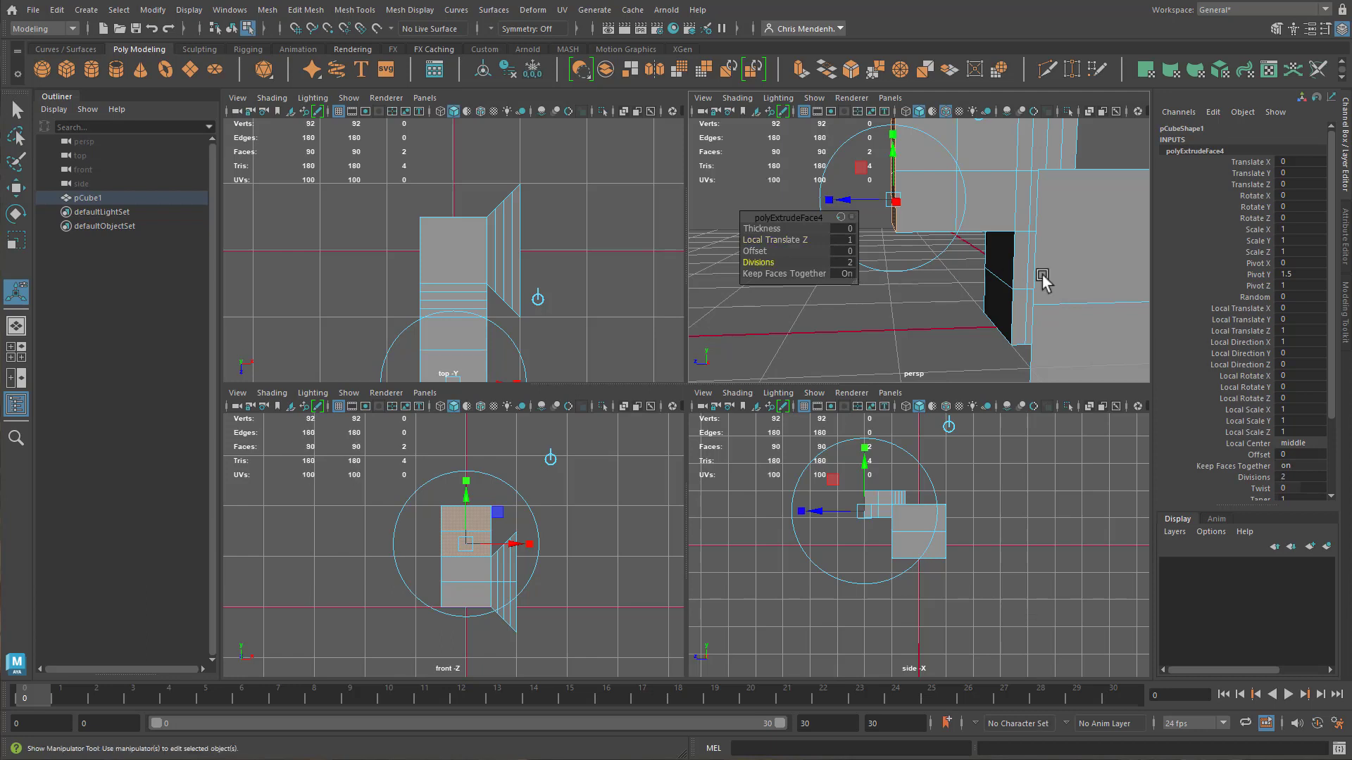
pyautogui.keyDown('alt'); pyautogui.moveTo(1056, 270); pyautogui.dragTo(1024, 311); pyautogui.keyUp('alt')
pyautogui.press('q')
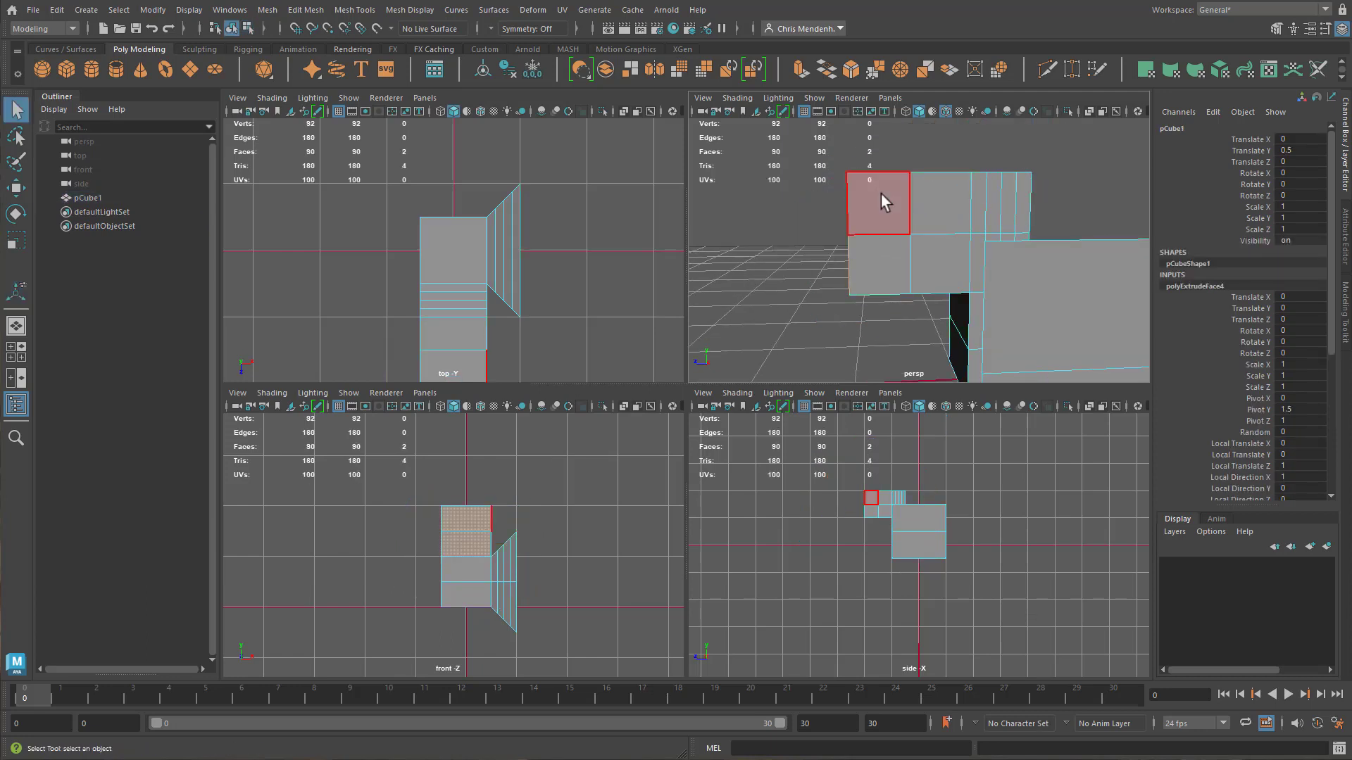
pyautogui.click(881, 195)
pyautogui.keyDown('shift'); pyautogui.click(885, 270); pyautogui.keyUp('shift')
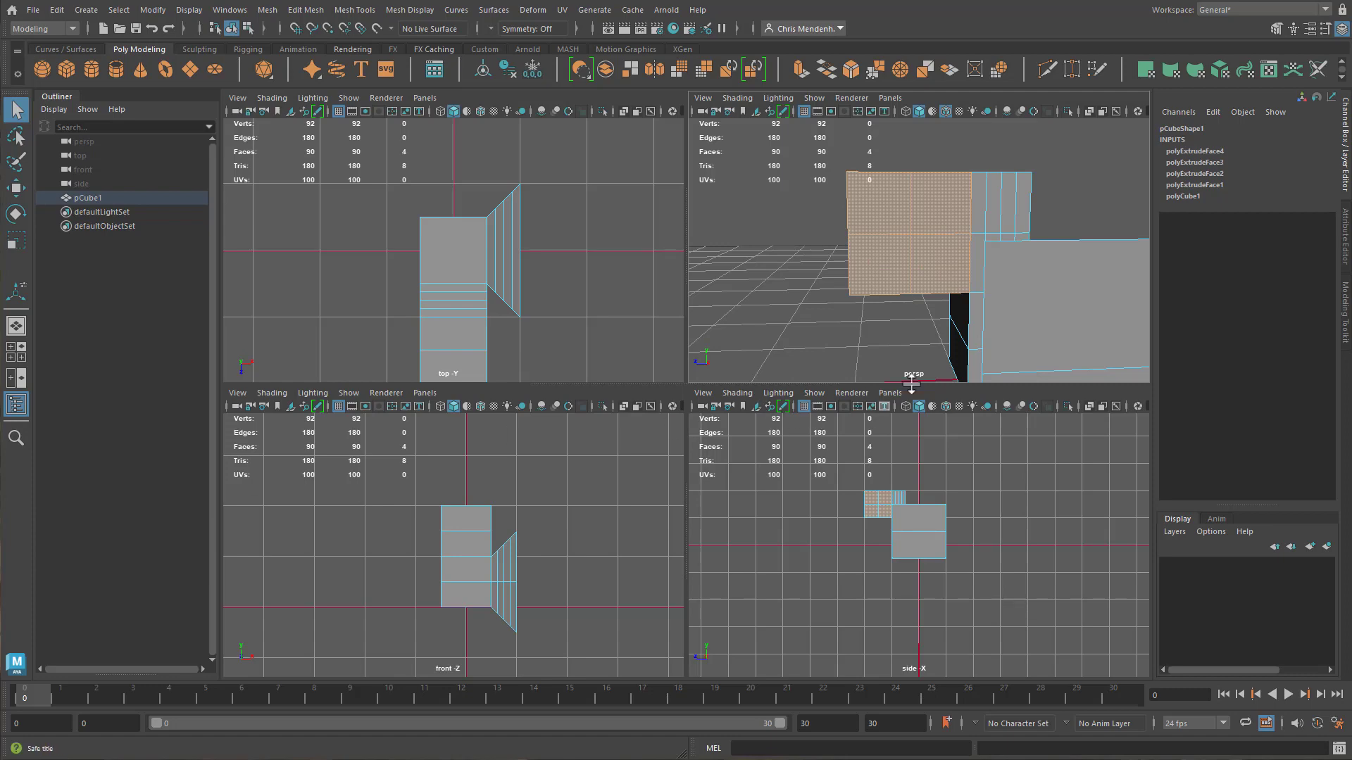
pyautogui.press('F8')
# - Extrude the four faces on the overhanging block's negative X side outward together with a Thickness of about 0.35
pyautogui.keyDown('alt'); pyautogui.moveTo(923, 260); pyautogui.dragTo(936, 176); pyautogui.keyUp('alt')
pyautogui.press('F11')
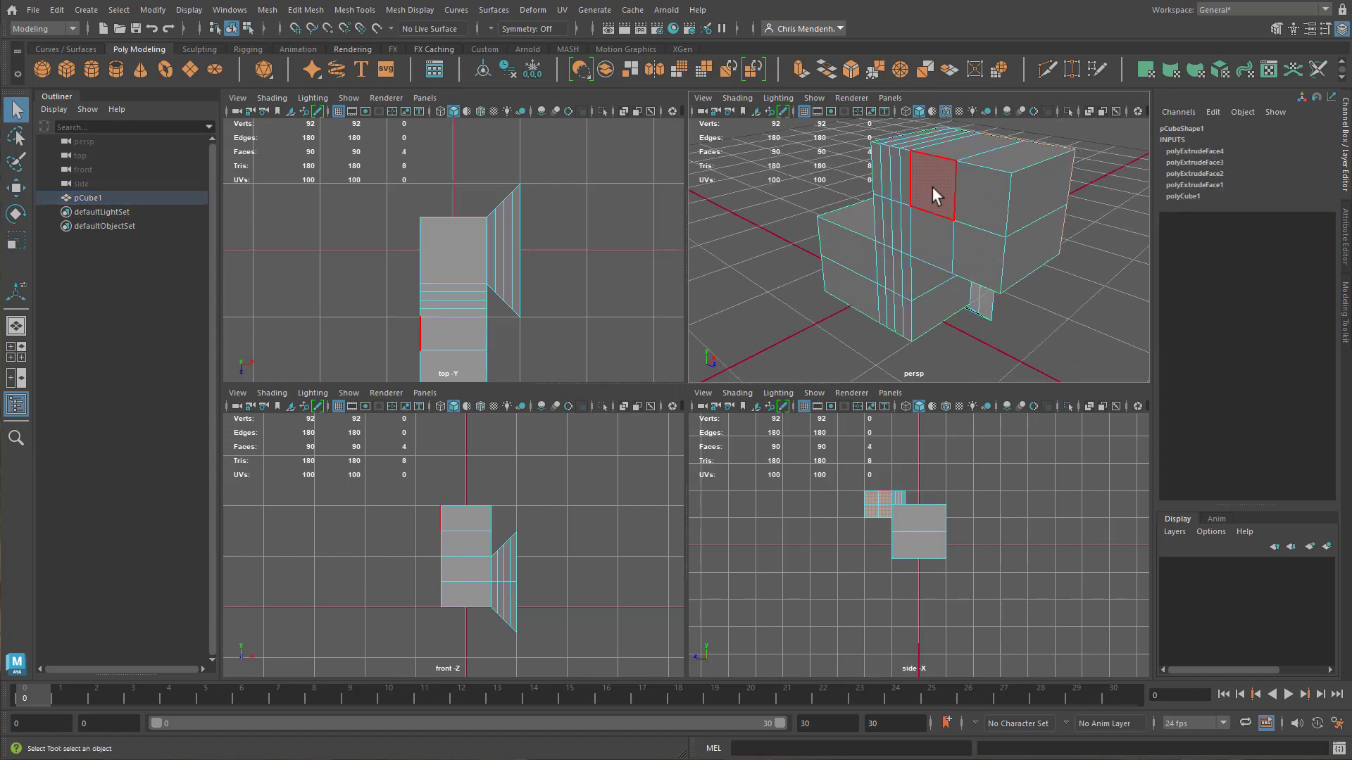
pyautogui.keyDown('shift'); pyautogui.click(966, 248); pyautogui.keyUp('shift')
pyautogui.press('f')
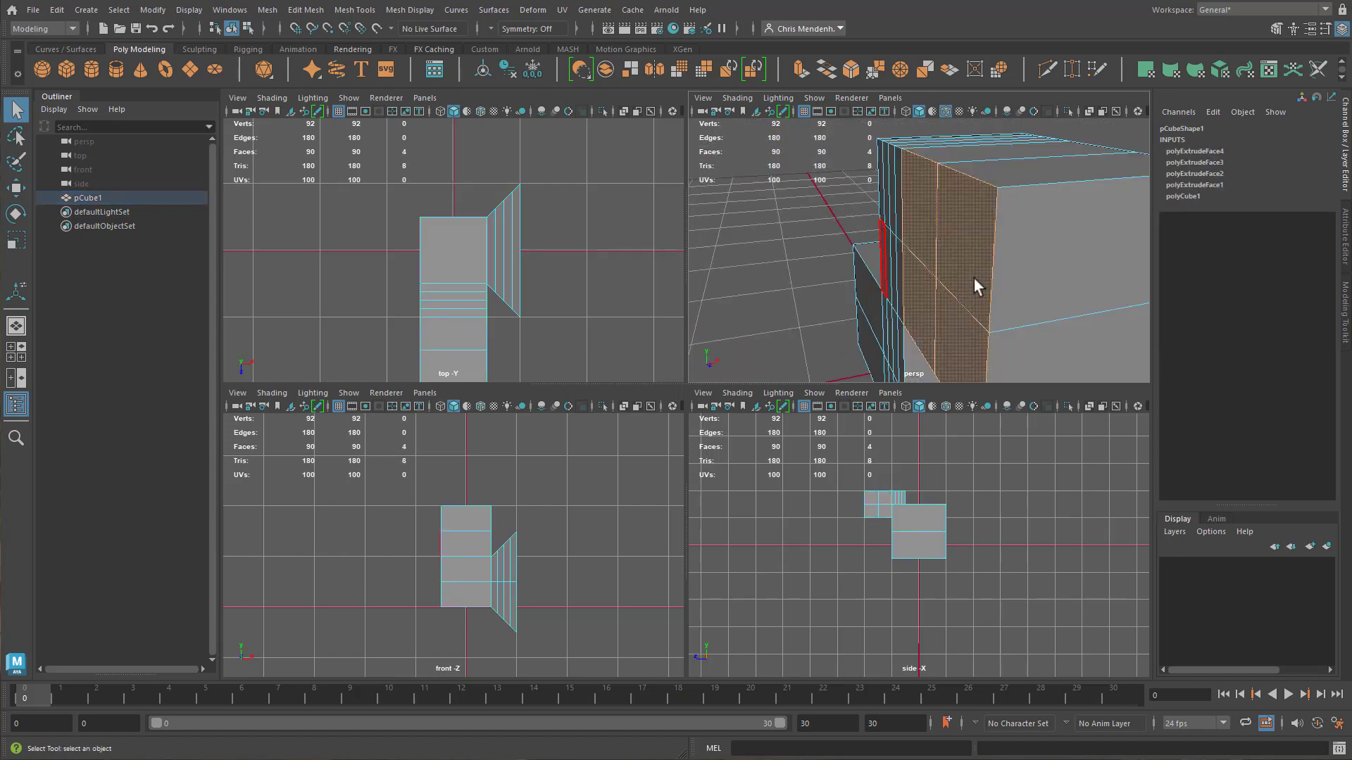
pyautogui.moveTo(995, 264)
pyautogui.keyDown('alt'); pyautogui.mouseDown(button='right')
pyautogui.moveTo(959, 271)
pyautogui.moveTo(1020, 271)
pyautogui.moveTo(972, 272)
pyautogui.moveTo(999, 264)
pyautogui.mouseUp(button='right'); pyautogui.keyUp('alt')
pyautogui.hotkey('ctrl', 'e')
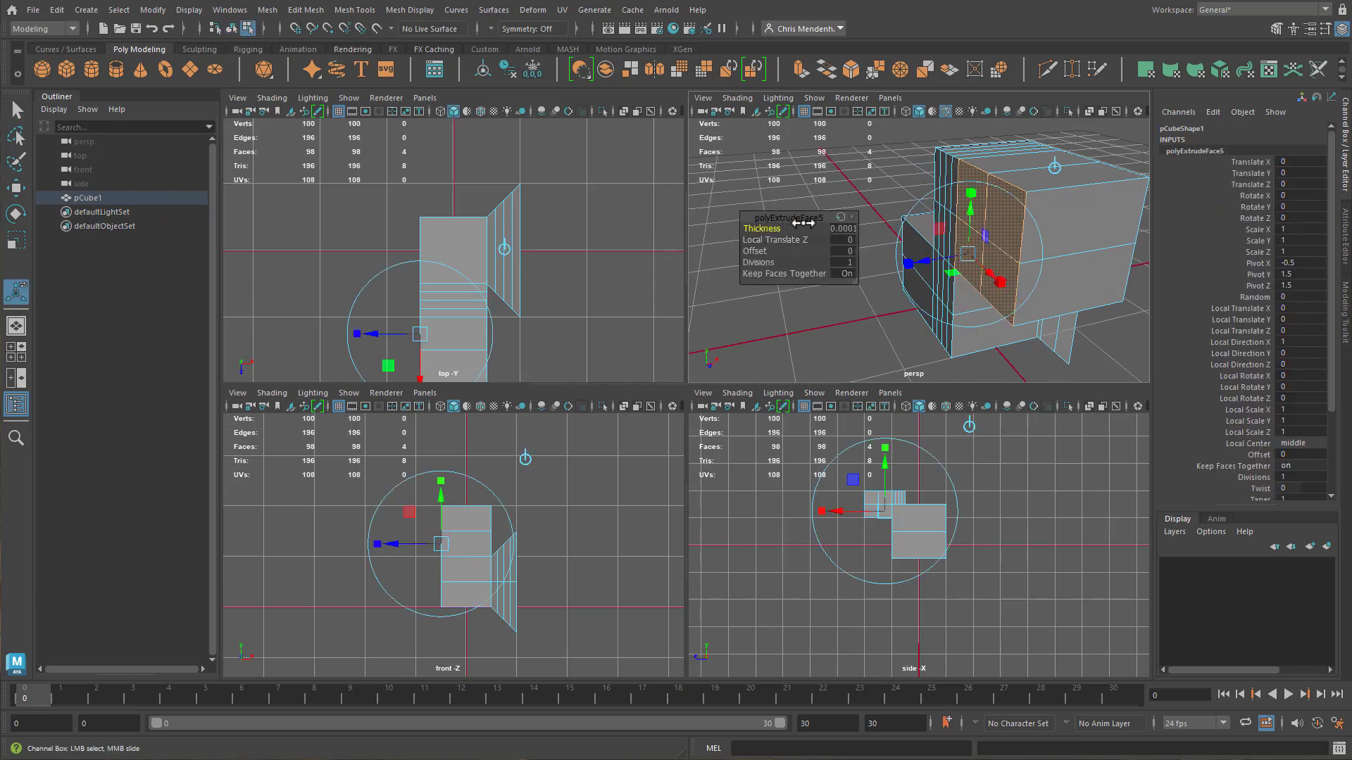
pyautogui.moveTo(797, 235); pyautogui.dragTo(1017, 235)
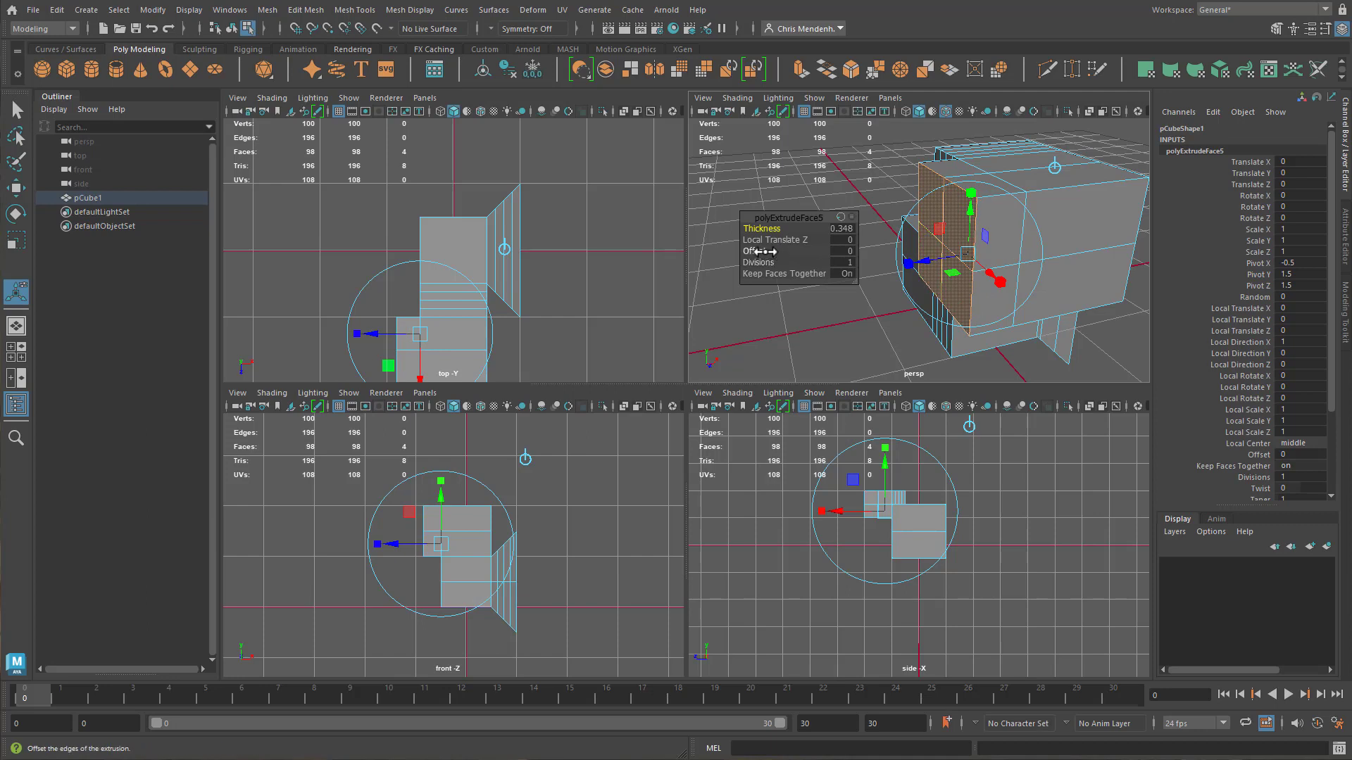
# - Set the negative X side extrusion's Thickness to 0.4 and its Offset to 0.15
pyautogui.click(848, 227)
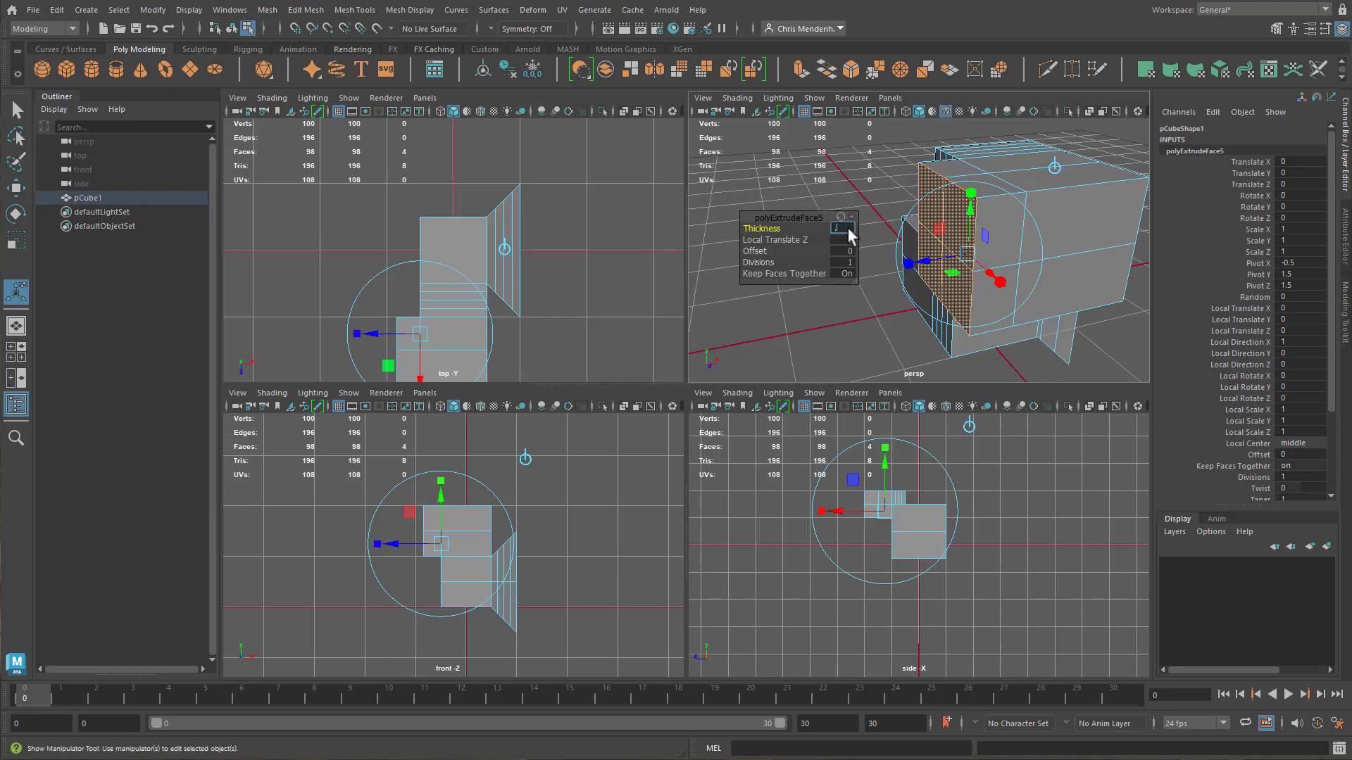
pyautogui.write('1')
pyautogui.press('Return')
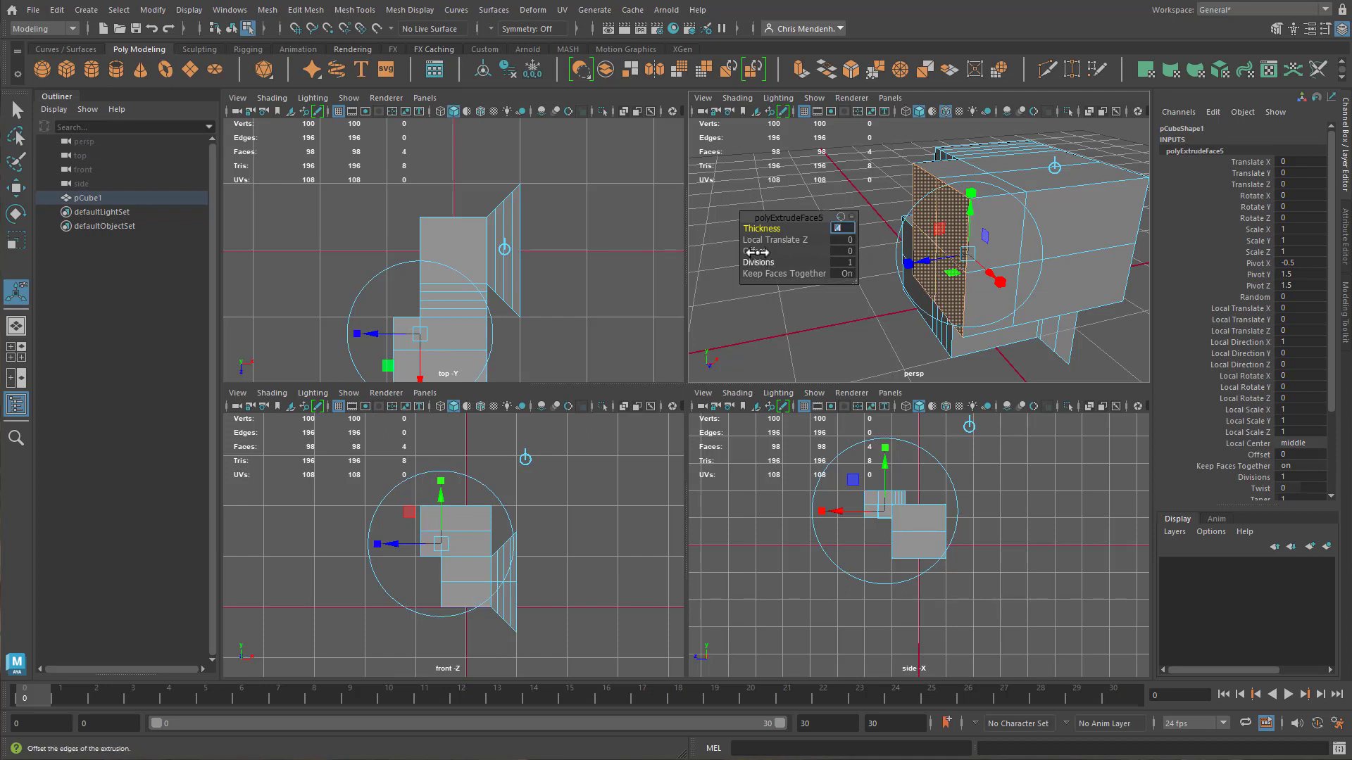
pyautogui.moveTo(757, 252); pyautogui.dragTo(835, 252)
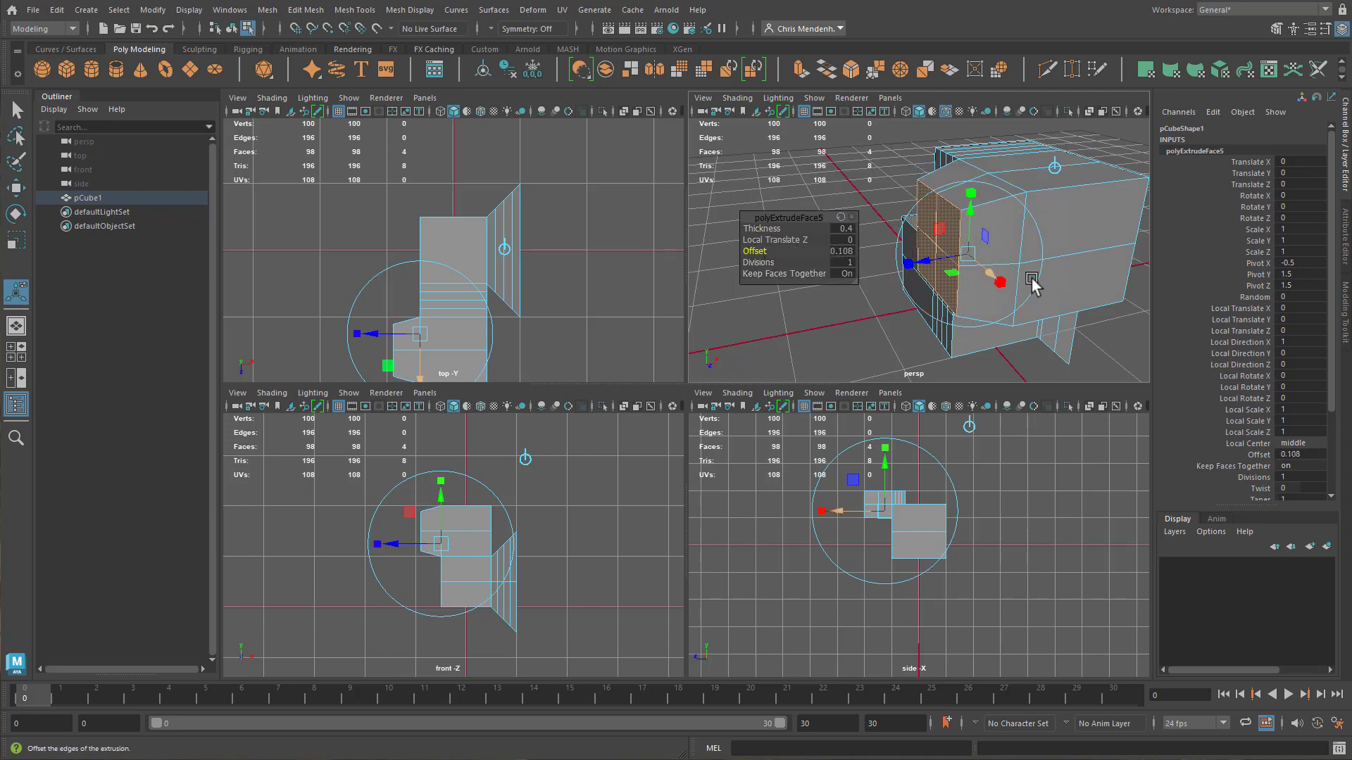
pyautogui.keyDown('alt'); pyautogui.moveTo(1032, 281); pyautogui.dragTo(992, 271); pyautogui.keyUp('alt')
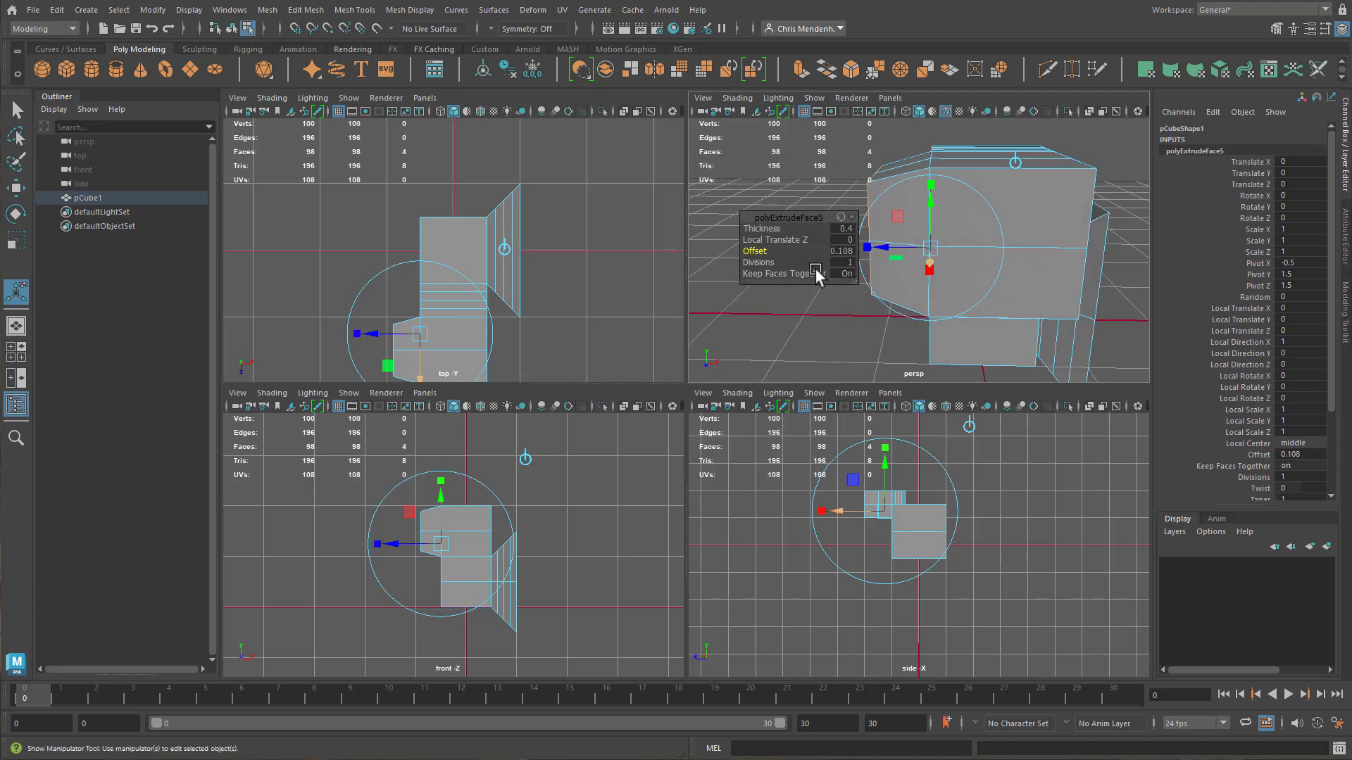
pyautogui.moveTo(773, 251); pyautogui.dragTo(820, 251)
pyautogui.click(843, 251)
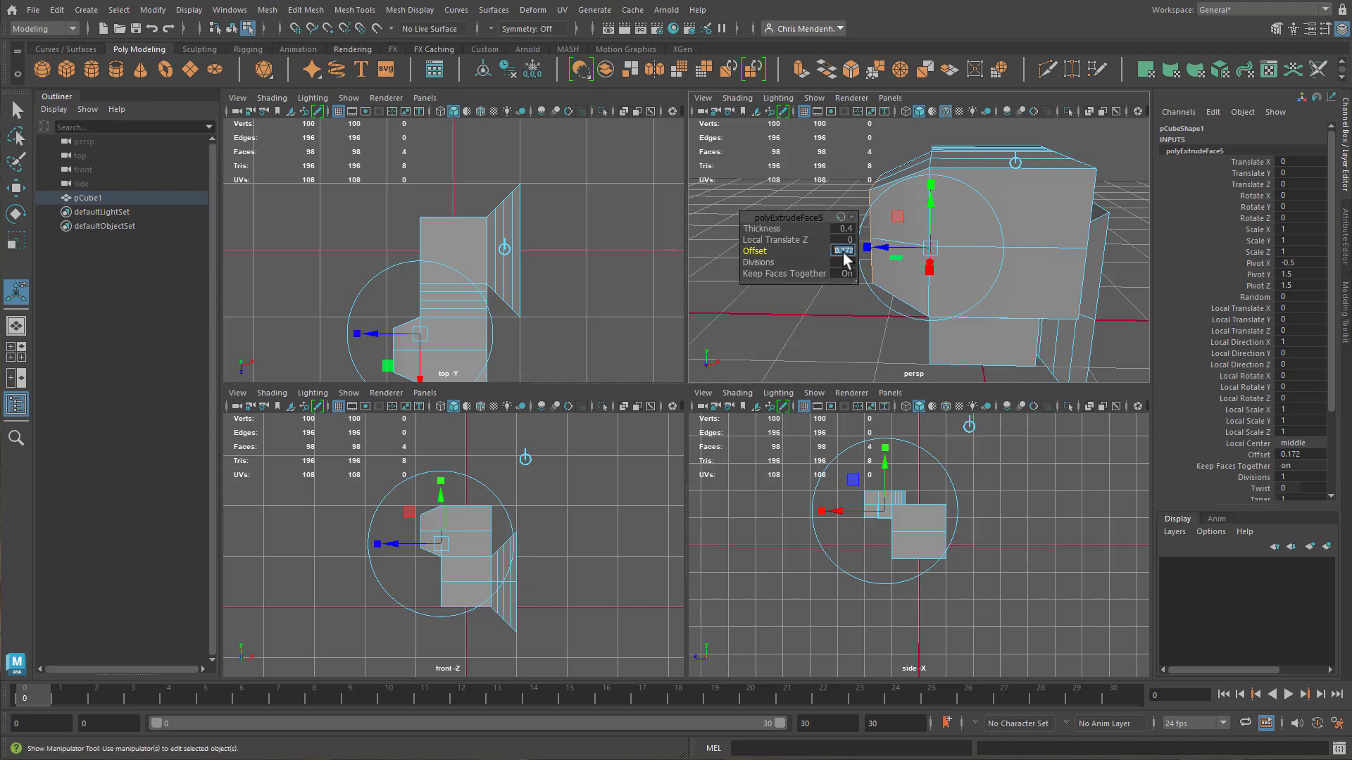
pyautogui.write('.15')
pyautogui.press('Return')
# - Deselect the model and turn on Wireframe on Shaded in the front, top and side views
pyautogui.keyDown('alt'); pyautogui.moveTo(1041, 269); pyautogui.dragTo(897, 250); pyautogui.keyUp('alt')
pyautogui.scroll(-5, 1013, 278)
pyautogui.scroll(5, 1019, 278)
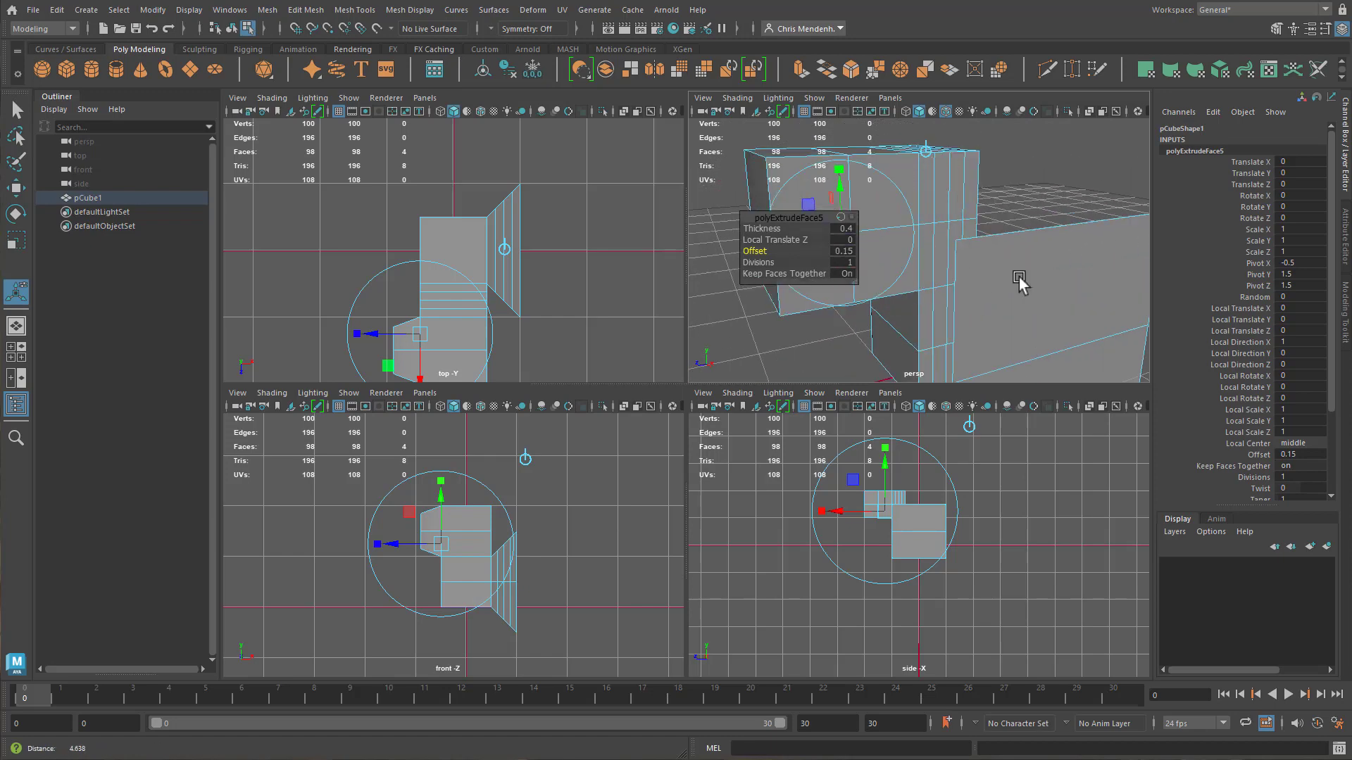
pyautogui.click(1059, 173)
pyautogui.scroll(-5, 1034, 218)
pyautogui.keyDown('alt'); pyautogui.moveTo(1035, 218); pyautogui.dragTo(1054, 265); pyautogui.keyUp('alt')
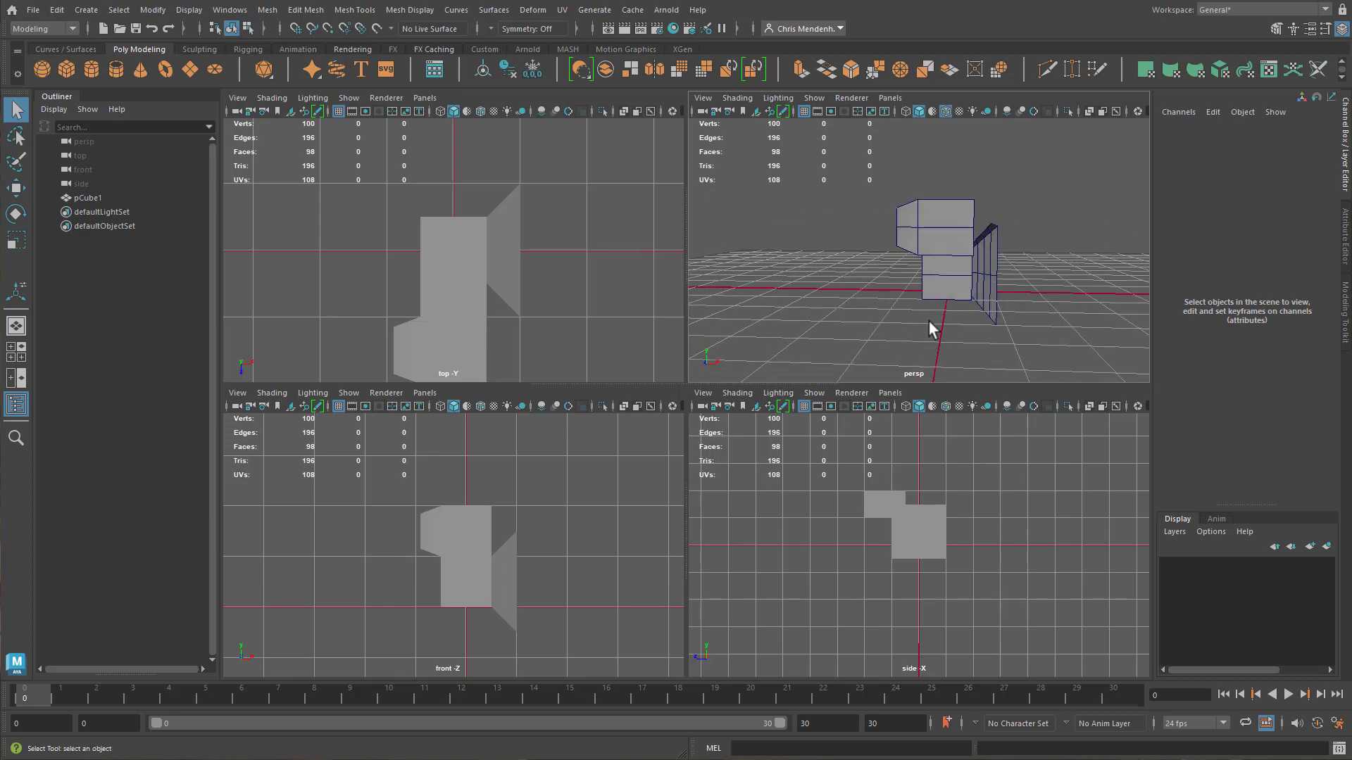
pyautogui.click(483, 407)
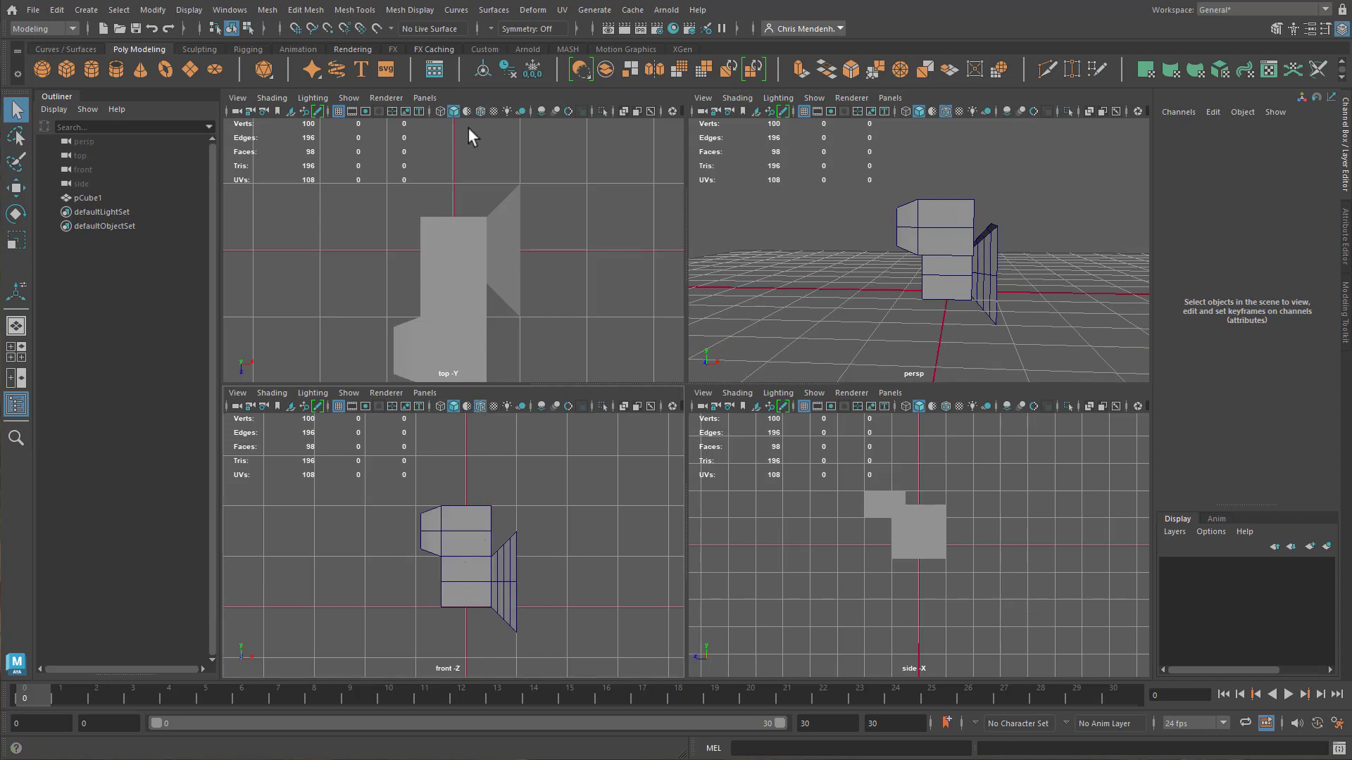
pyautogui.click(481, 111)
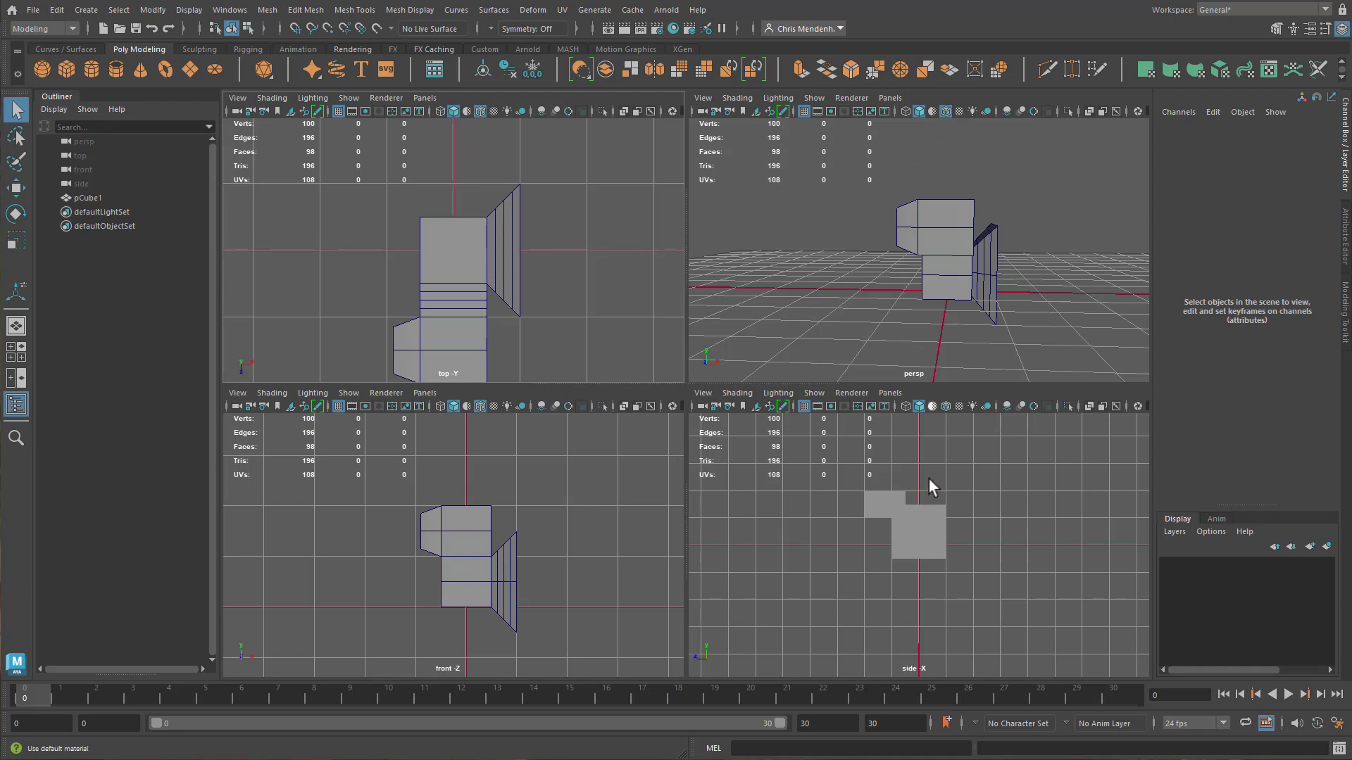
pyautogui.click(947, 406)
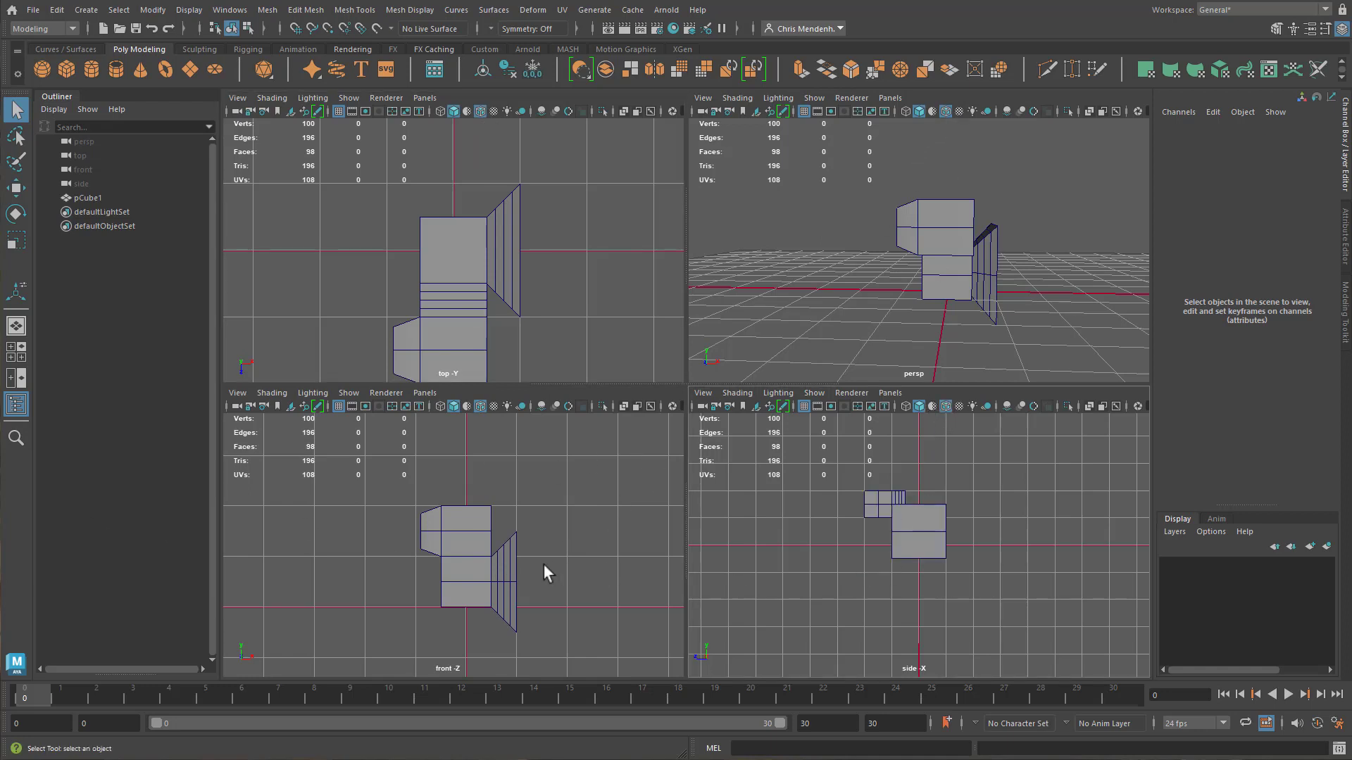
# - Frame the model in the front, top, perspective and side views and examine its shape in each
pyautogui.keyDown('alt'); pyautogui.moveTo(480, 576); pyautogui.dragTo(422, 564); pyautogui.keyUp('alt')
pyautogui.keyDown('alt'); pyautogui.moveTo(423, 564); pyautogui.dragTo(418, 564, button='middle'); pyautogui.keyUp('alt')
pyautogui.keyDown('alt'); pyautogui.moveTo(406, 556); pyautogui.dragTo(502, 549, button='right'); pyautogui.keyUp('alt')
pyautogui.keyDown('alt'); pyautogui.moveTo(453, 528); pyautogui.dragTo(476, 518, button='middle'); pyautogui.keyUp('alt')
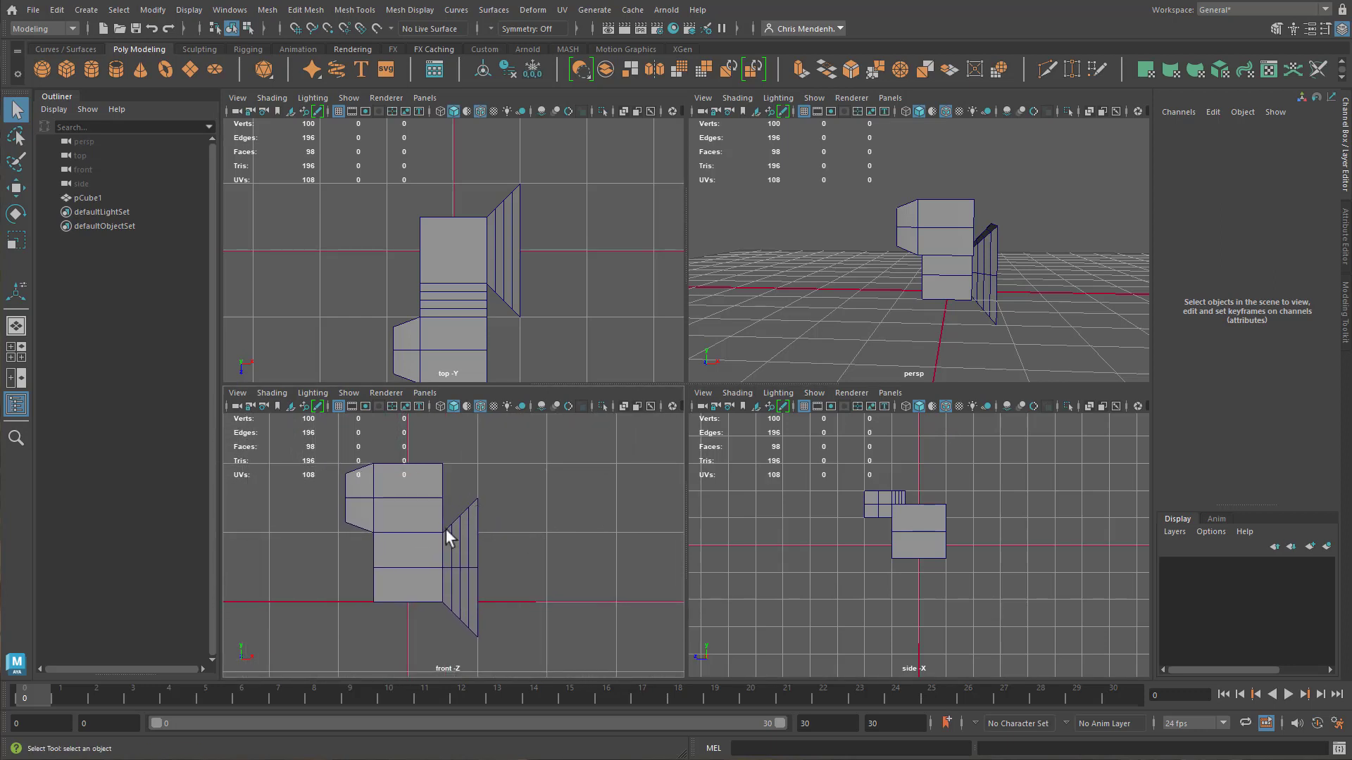
pyautogui.keyDown('alt'); pyautogui.moveTo(467, 324); pyautogui.dragTo(451, 236, button='middle'); pyautogui.keyUp('alt')
pyautogui.keyDown('alt'); pyautogui.moveTo(948, 312); pyautogui.dragTo(887, 284, button='middle'); pyautogui.keyUp('alt')
pyautogui.keyDown('alt'); pyautogui.moveTo(887, 284); pyautogui.dragTo(971, 306, button='right'); pyautogui.keyUp('alt')
pyautogui.keyDown('alt'); pyautogui.moveTo(971, 306); pyautogui.dragTo(915, 308); pyautogui.keyUp('alt')
pyautogui.keyDown('alt'); pyautogui.moveTo(874, 507); pyautogui.dragTo(887, 530, button='middle'); pyautogui.keyUp('alt')
pyautogui.keyDown('alt'); pyautogui.moveTo(887, 530); pyautogui.dragTo(978, 534, button='right'); pyautogui.keyUp('alt')
pyautogui.keyDown('alt'); pyautogui.moveTo(937, 483); pyautogui.dragTo(940, 491, button='middle'); pyautogui.keyUp('alt')
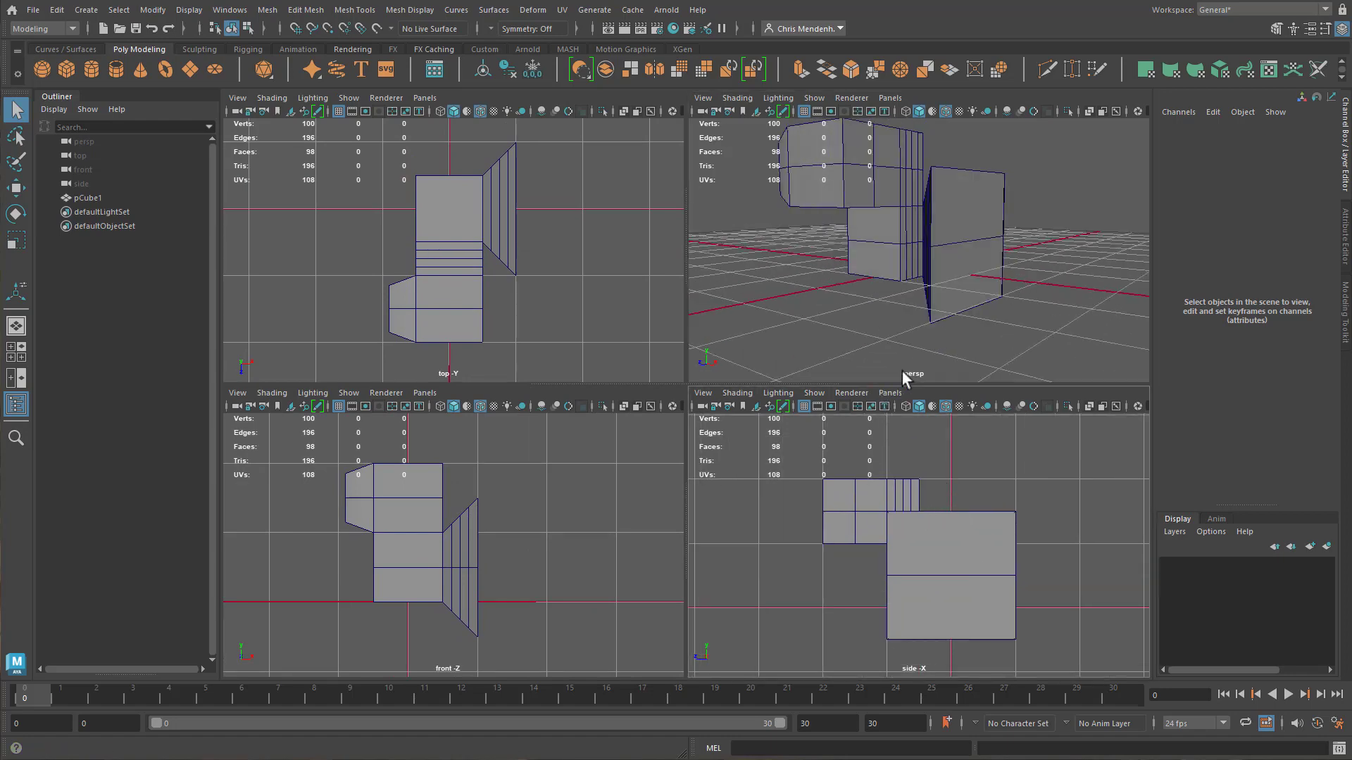
pyautogui.click(964, 222)
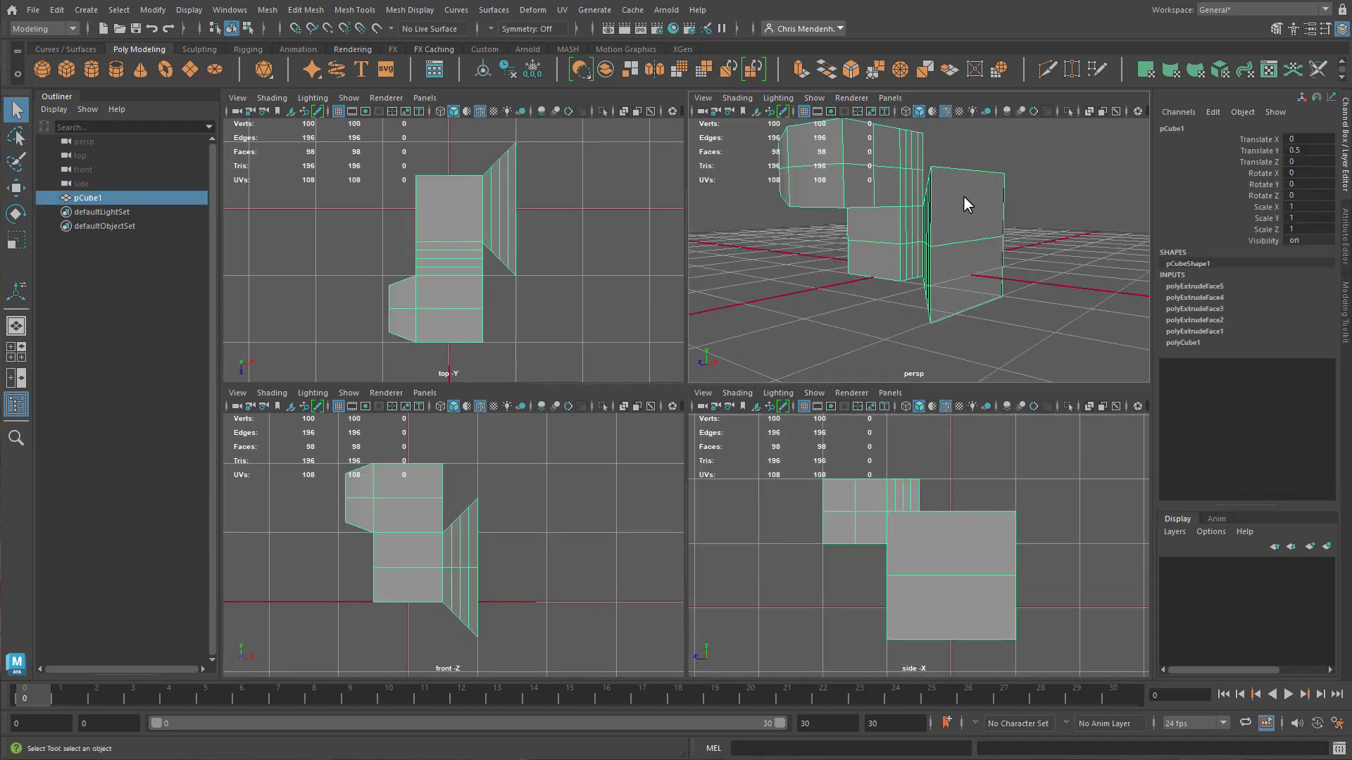
pyautogui.moveTo(963, 197); pyautogui.dragTo(964, 260, button='right')
pyautogui.click(969, 205)
pyautogui.keyDown('shift'); pyautogui.click(960, 266); pyautogui.keyUp('shift')
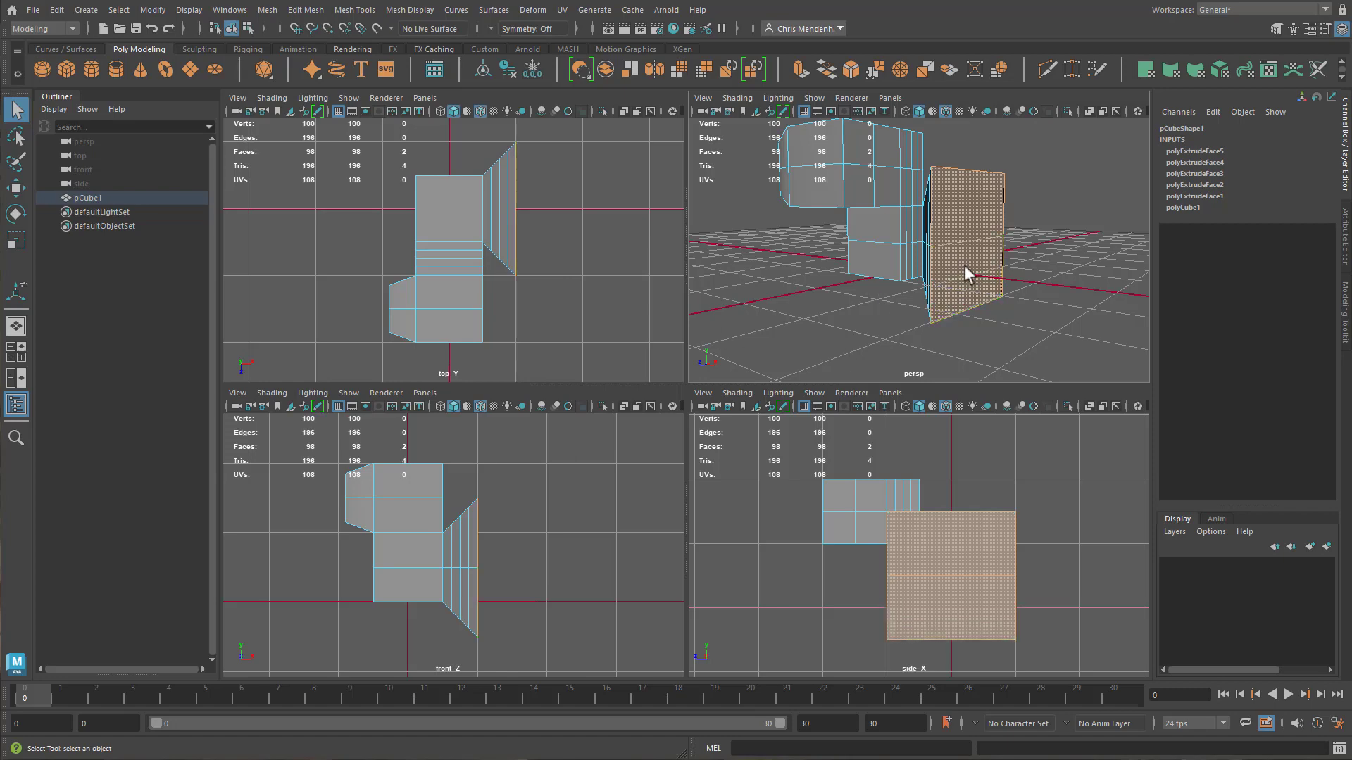
pyautogui.press('r')
pyautogui.keyDown('alt'); pyautogui.moveTo(957, 312); pyautogui.dragTo(972, 190); pyautogui.keyUp('alt')
pyautogui.press('F8')
pyautogui.press('F8')
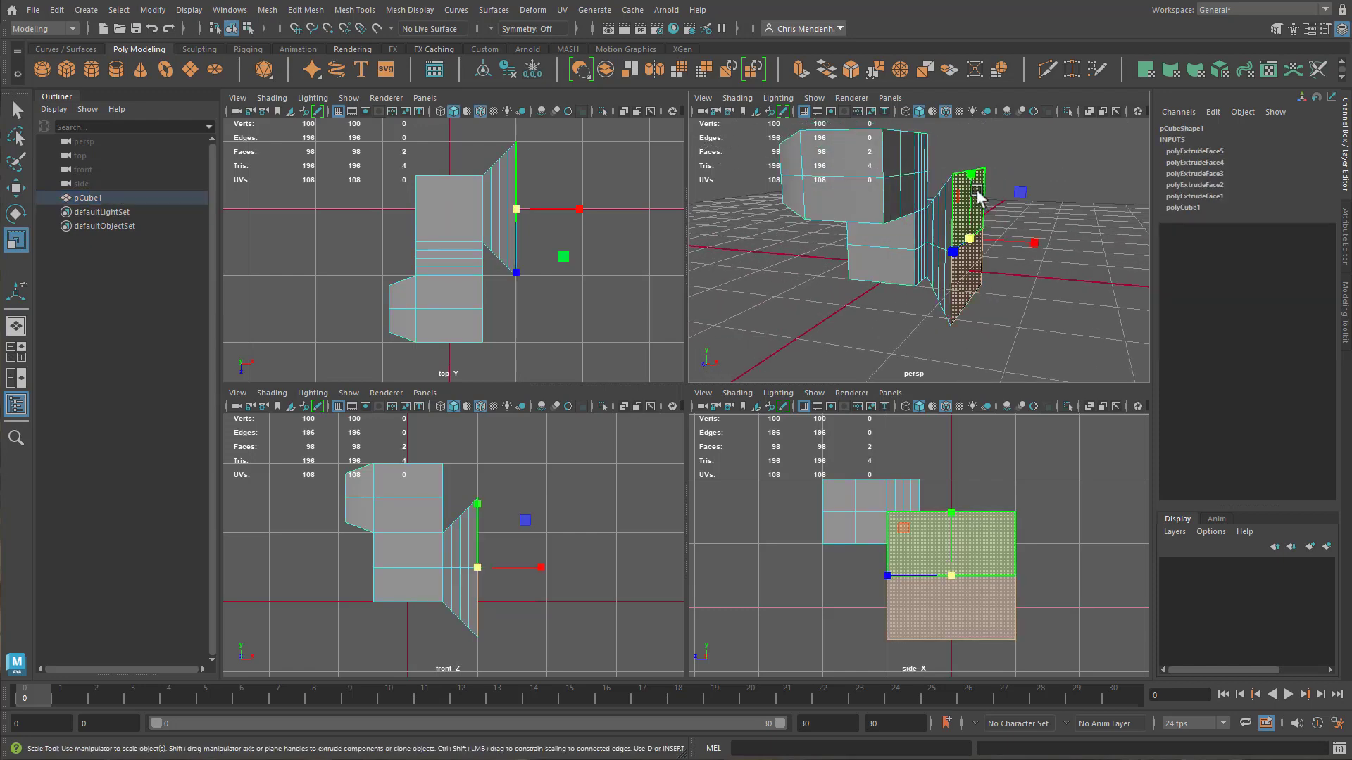
pyautogui.press('F8')
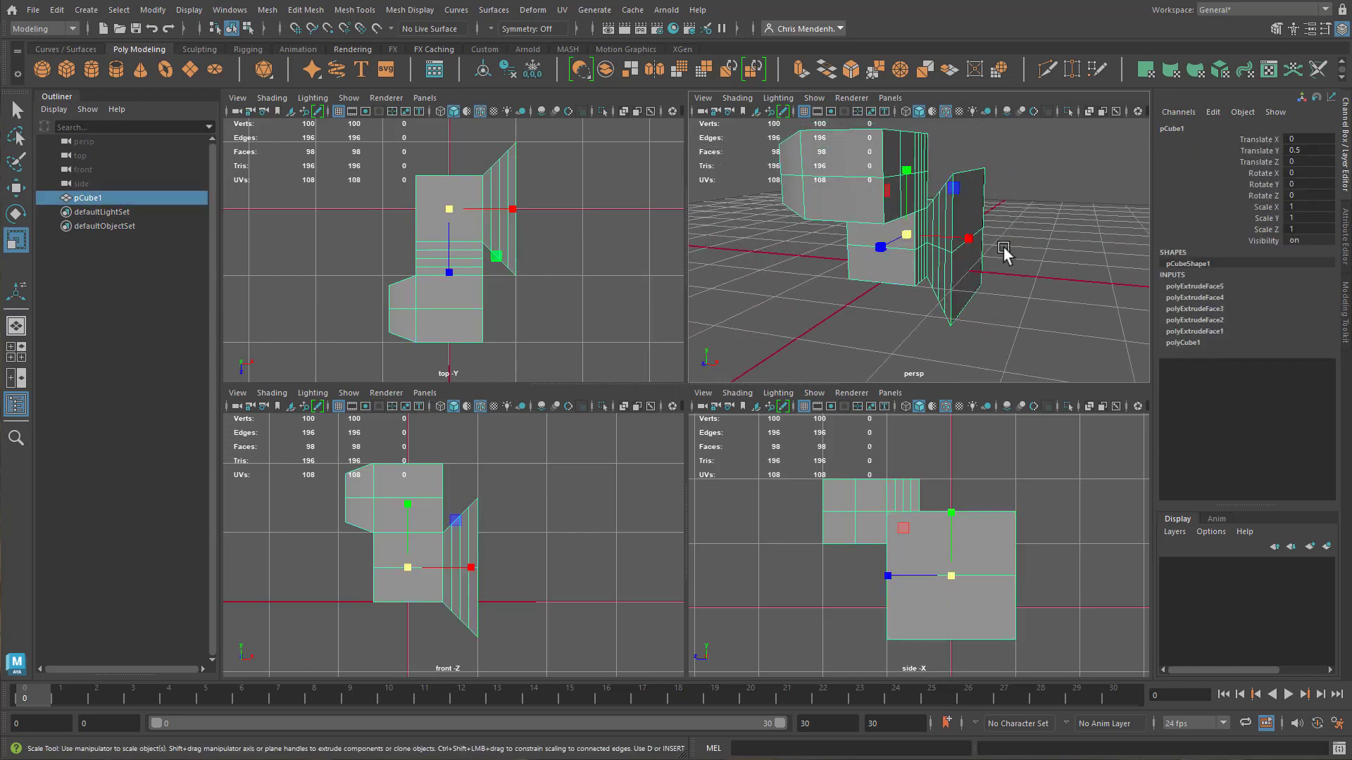
pyautogui.keyDown('alt'); pyautogui.moveTo(1003, 250); pyautogui.dragTo(987, 299); pyautogui.keyUp('alt')
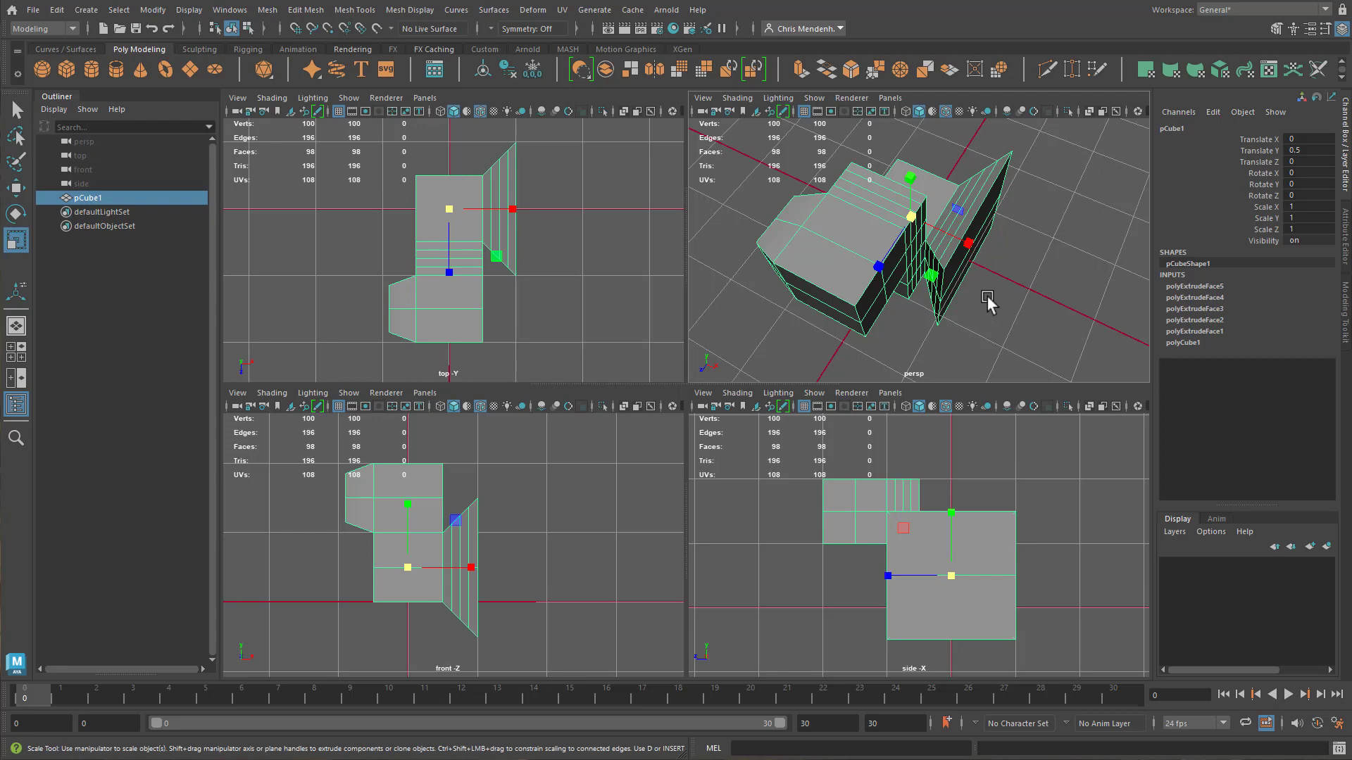
pyautogui.keyDown('alt'); pyautogui.moveTo(987, 296); pyautogui.dragTo(973, 196); pyautogui.keyUp('alt')
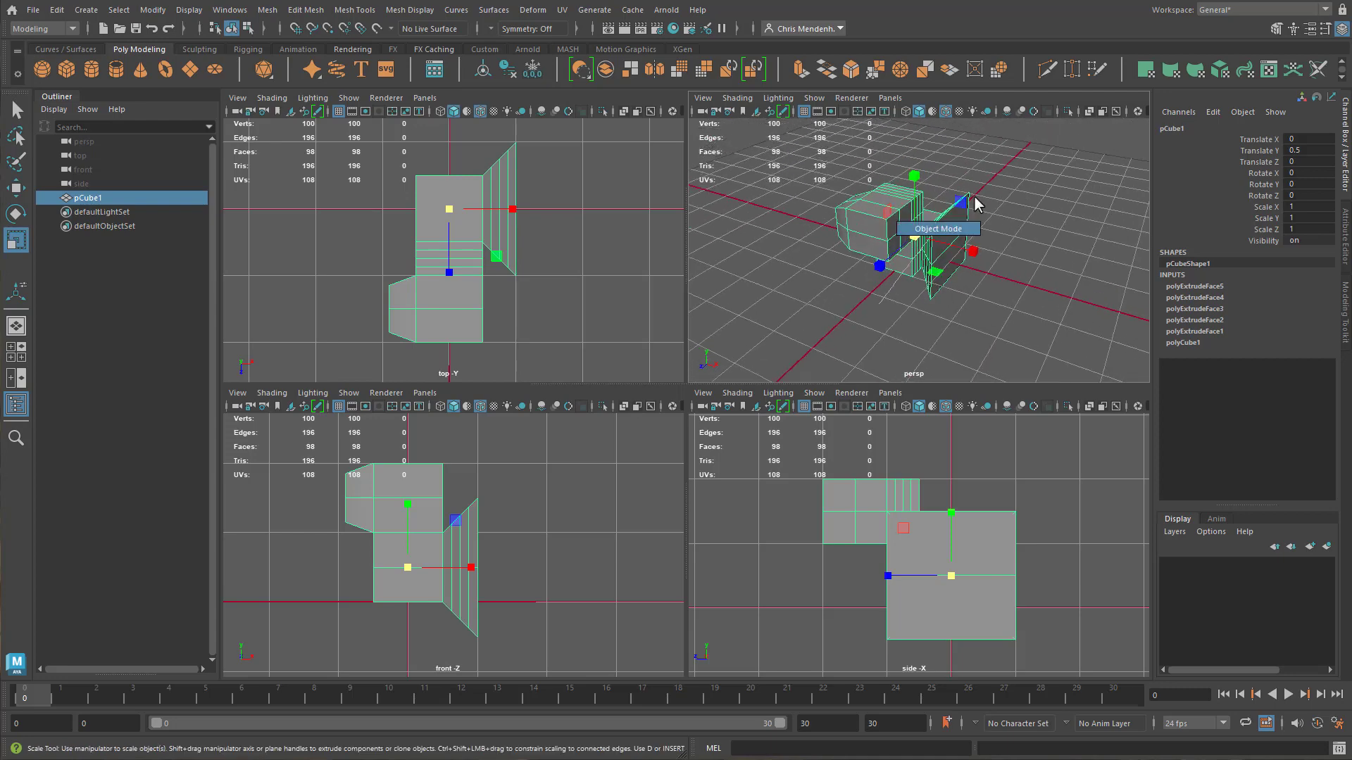
pyautogui.click(974, 371)
# - Maximize the perspective view and inspect the model from several angles, with Wireframe on Shaded off and on
pyautogui.keyDown('alt'); pyautogui.moveTo(990, 570); pyautogui.dragTo(875, 543); pyautogui.keyUp('alt')
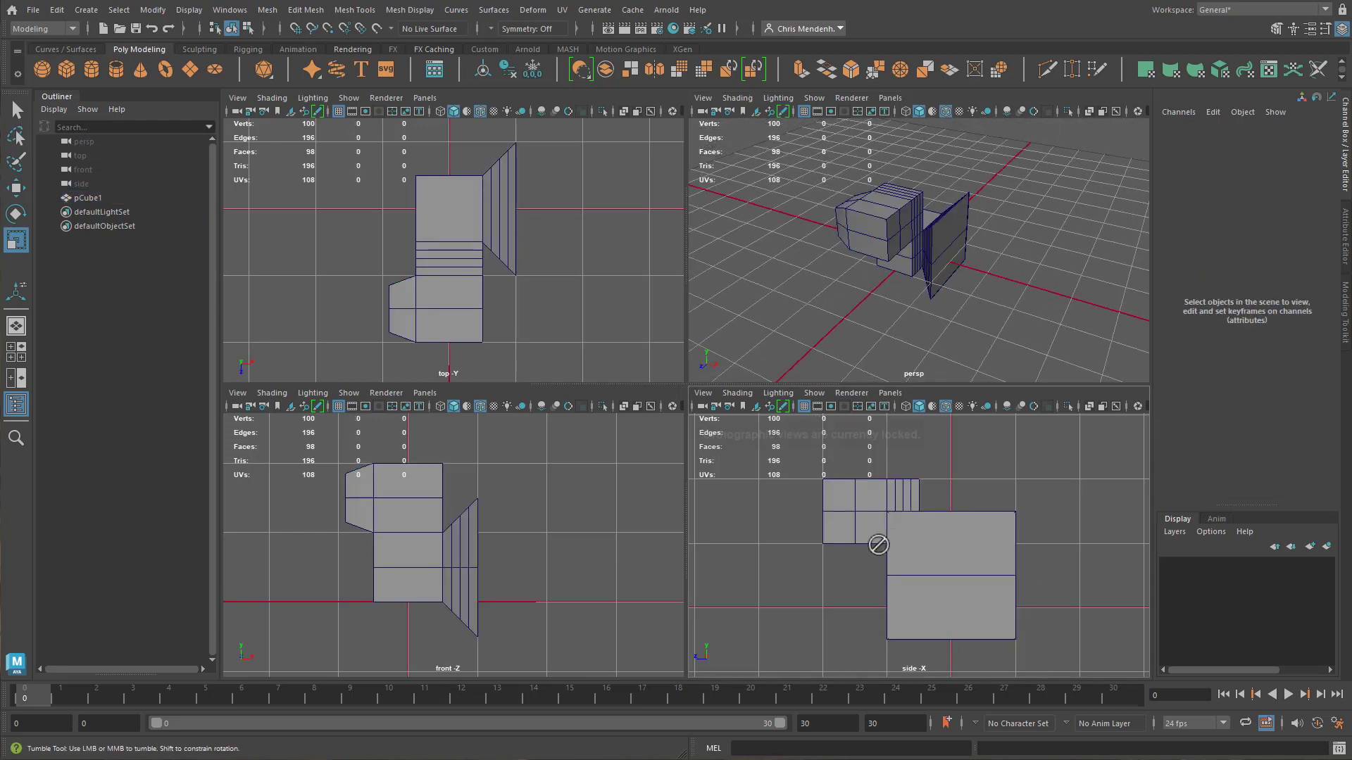
pyautogui.press('space')
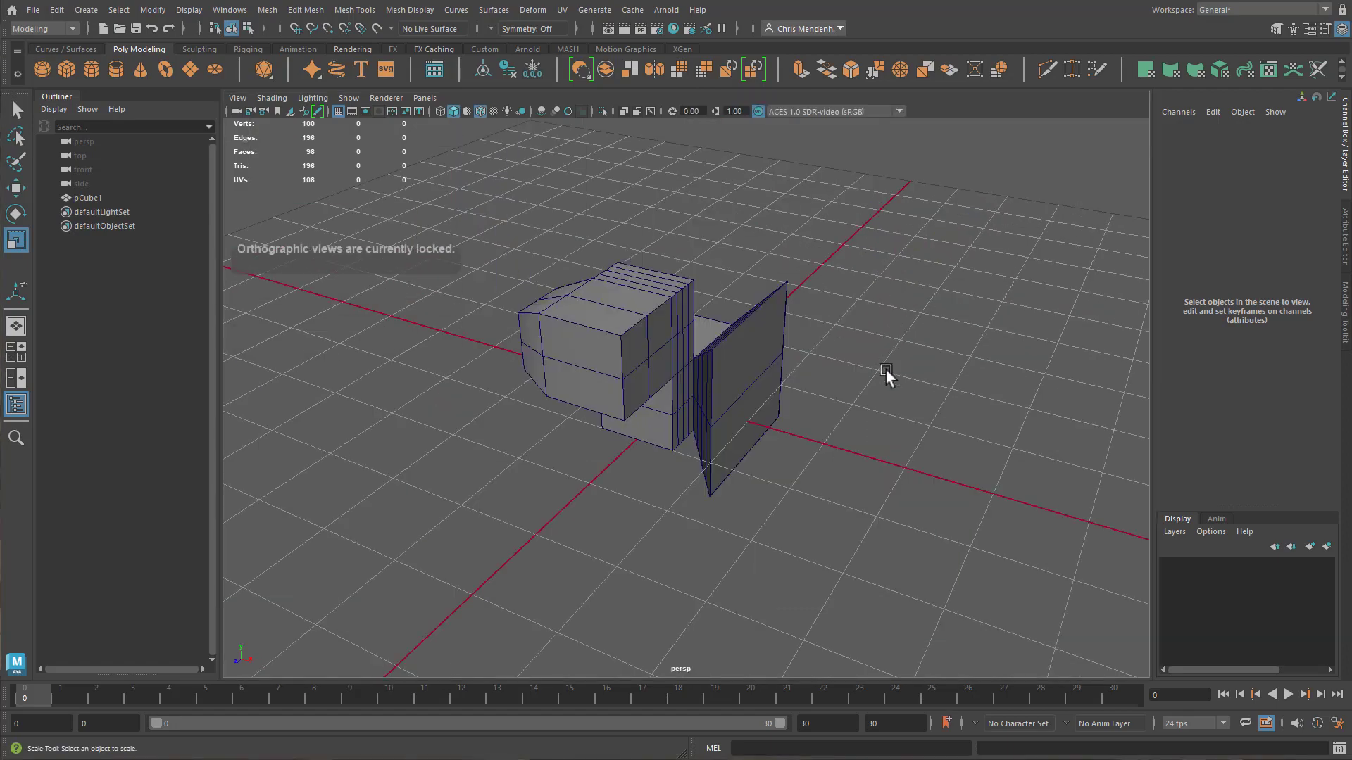
pyautogui.keyDown('alt'); pyautogui.moveTo(885, 369); pyautogui.dragTo(800, 361); pyautogui.keyUp('alt')
pyautogui.keyDown('alt'); pyautogui.moveTo(799, 360); pyautogui.dragTo(736, 409, button='middle'); pyautogui.keyUp('alt')
pyautogui.keyDown('alt'); pyautogui.moveTo(736, 409); pyautogui.dragTo(857, 422, button='right'); pyautogui.keyUp('alt')
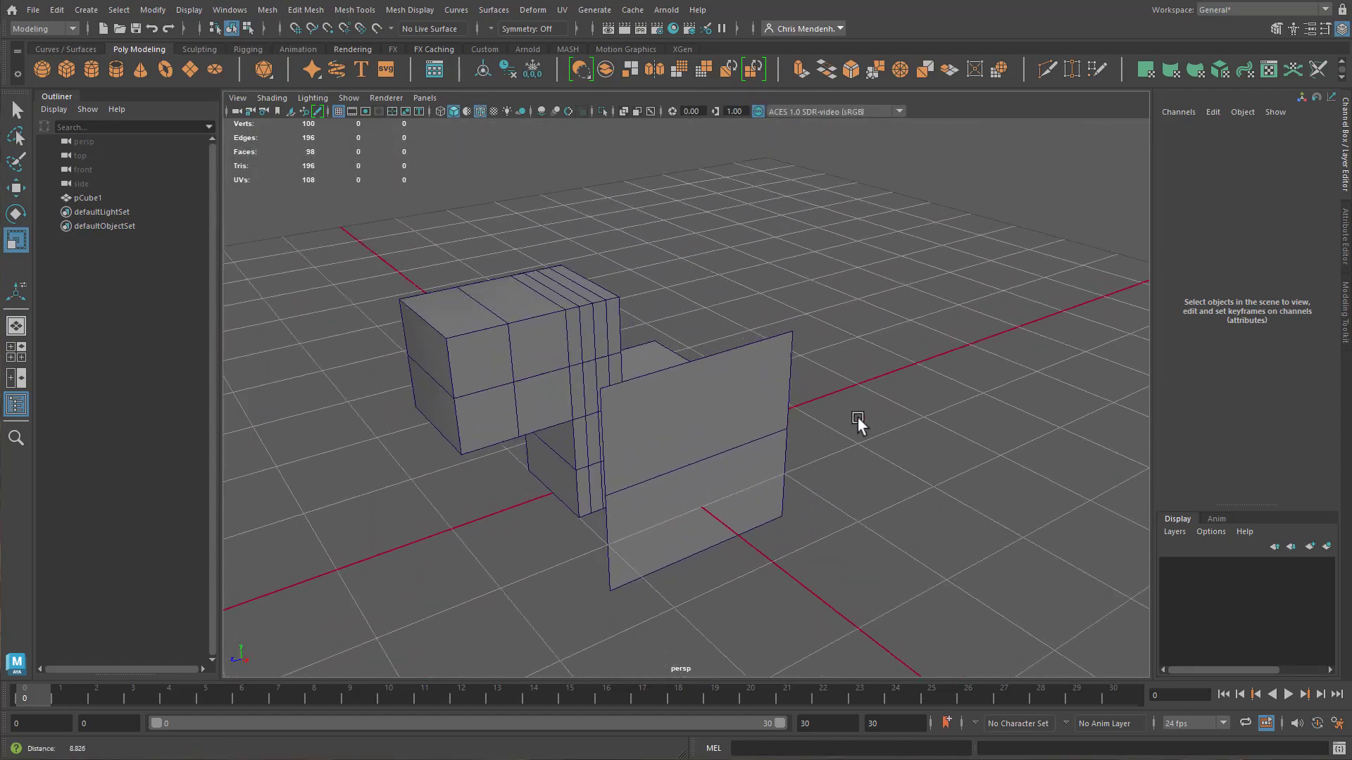
pyautogui.keyDown('alt'); pyautogui.moveTo(813, 455); pyautogui.dragTo(881, 467, button='middle'); pyautogui.keyUp('alt')
pyautogui.click(478, 111)
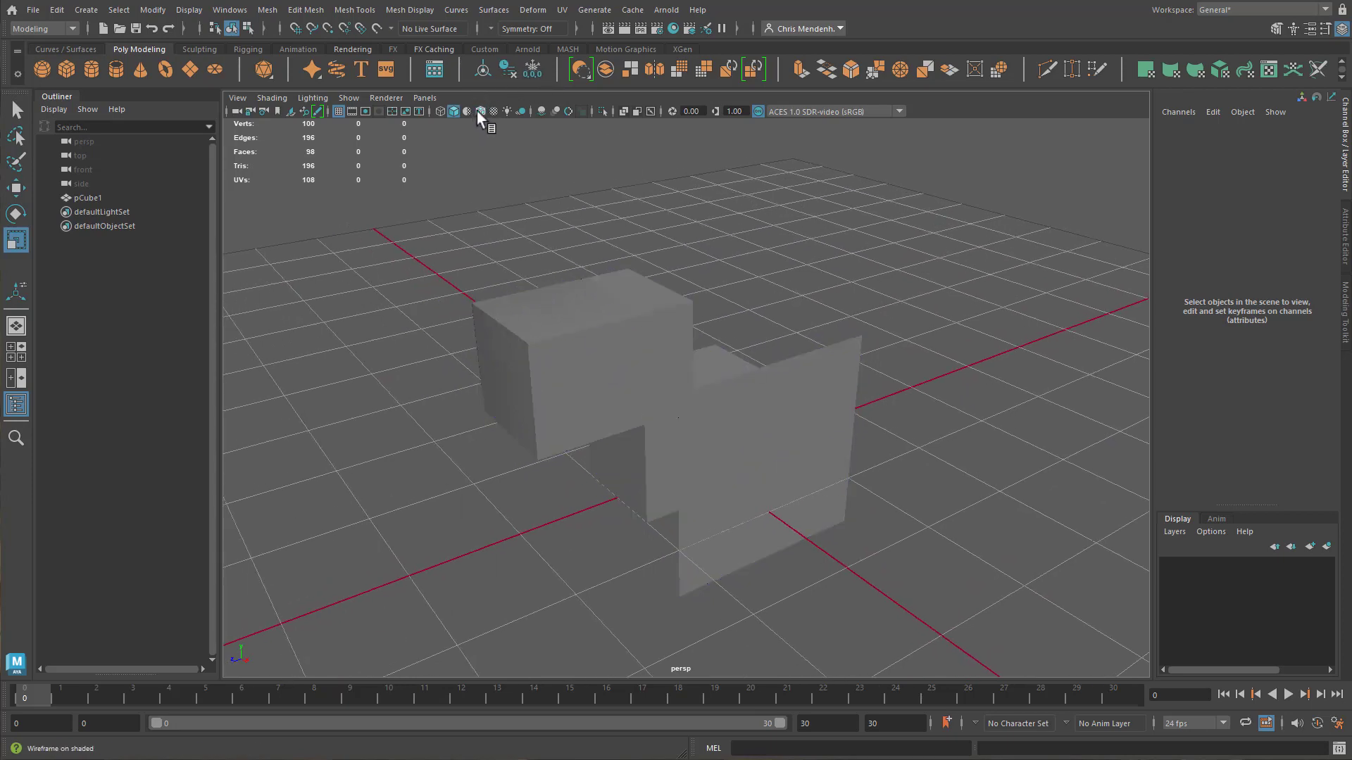
pyautogui.click(479, 111)
pyautogui.moveTo(727, 279)
pyautogui.keyDown('alt'); pyautogui.mouseDown()
pyautogui.moveTo(817, 268)
pyautogui.moveTo(809, 299)
pyautogui.moveTo(930, 387)
pyautogui.moveTo(747, 427)
pyautogui.moveTo(751, 450)
pyautogui.moveTo(899, 474)
pyautogui.moveTo(999, 468)
pyautogui.moveTo(863, 344)
pyautogui.moveTo(1020, 374)
pyautogui.mouseUp(); pyautogui.keyUp('alt')
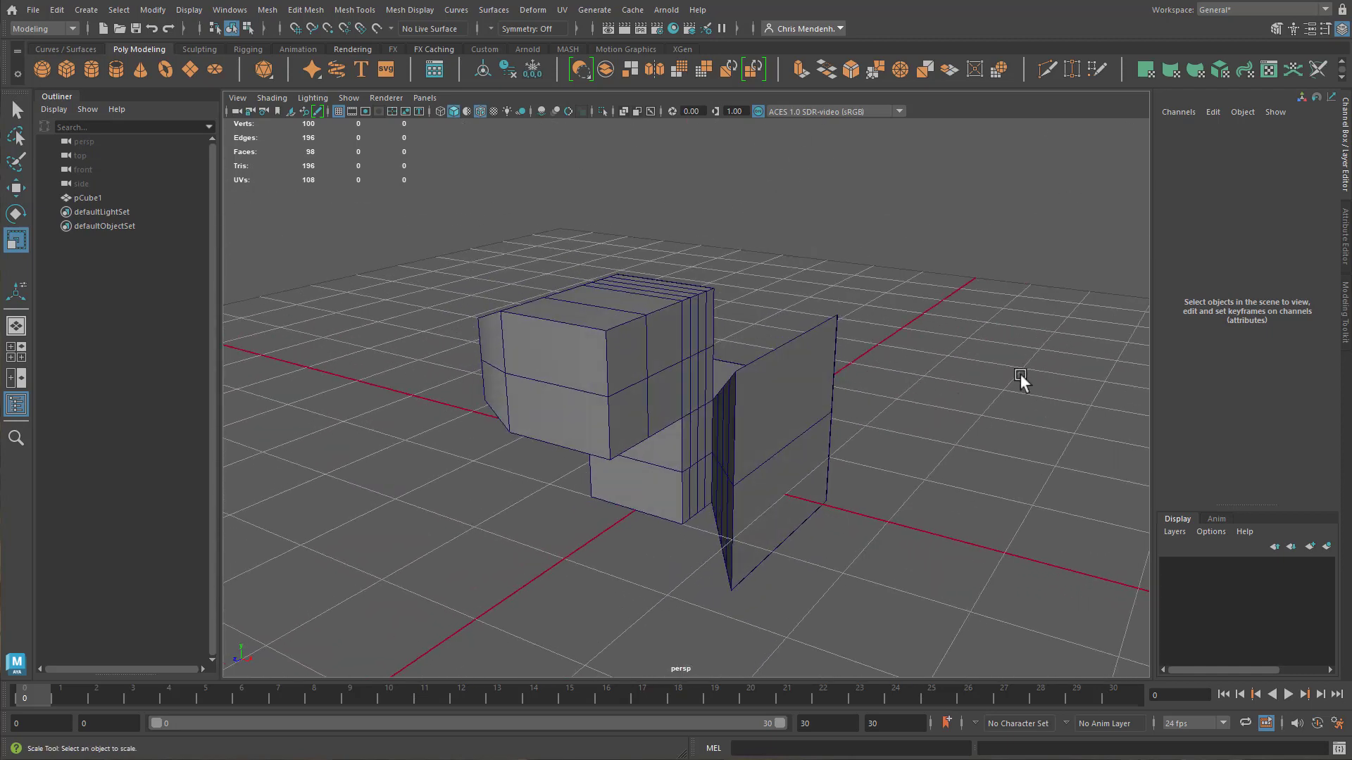
pyautogui.click(33, 10)
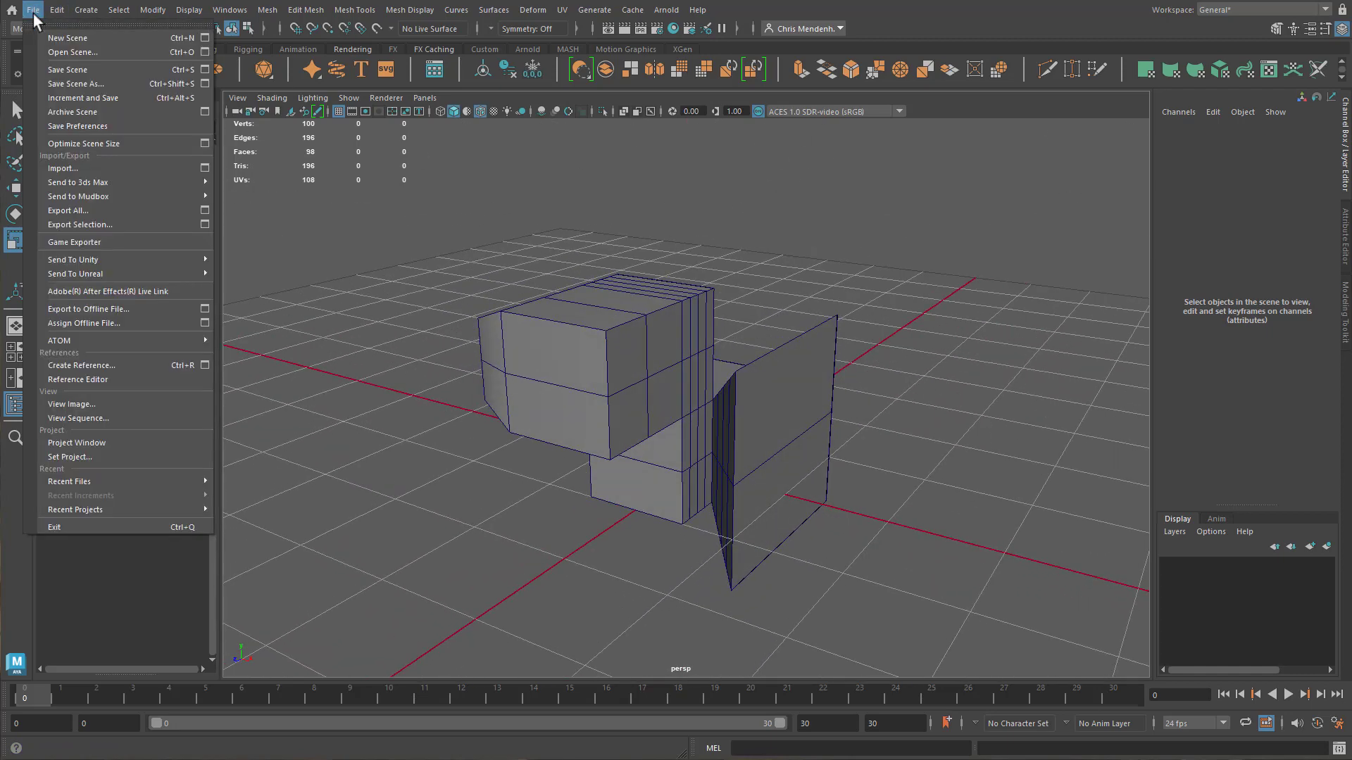
pyautogui.click(97, 77)
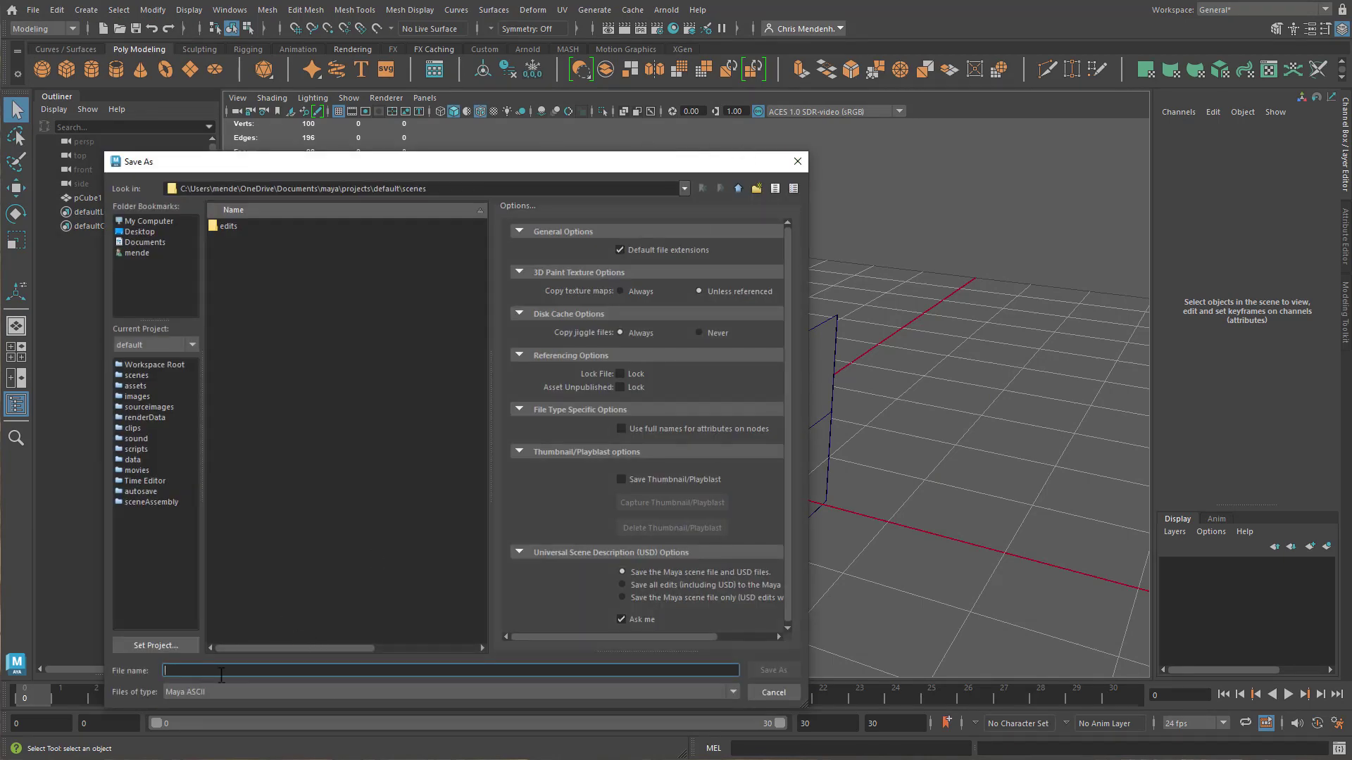
pyautogui.click(797, 161)
pyautogui.press('r')
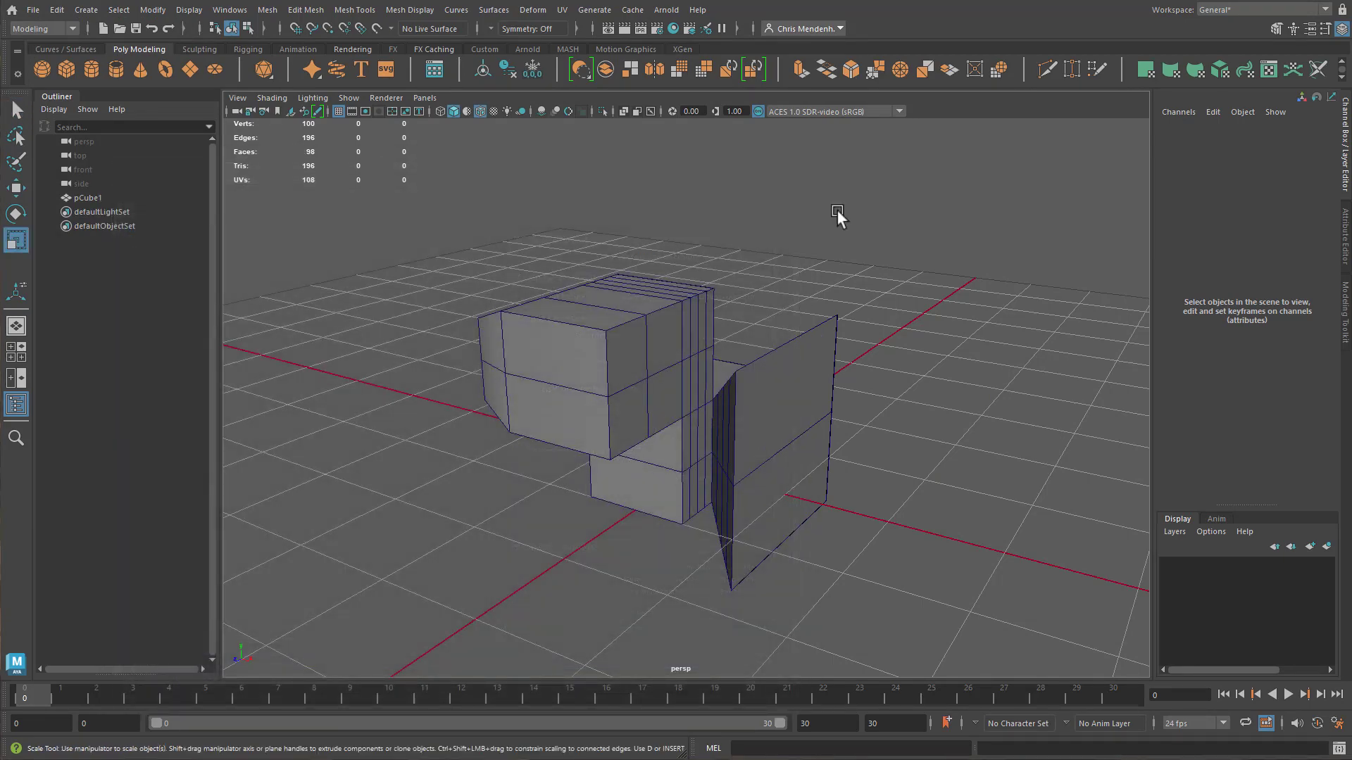
pyautogui.click(686, 320)
pyautogui.click(681, 232)
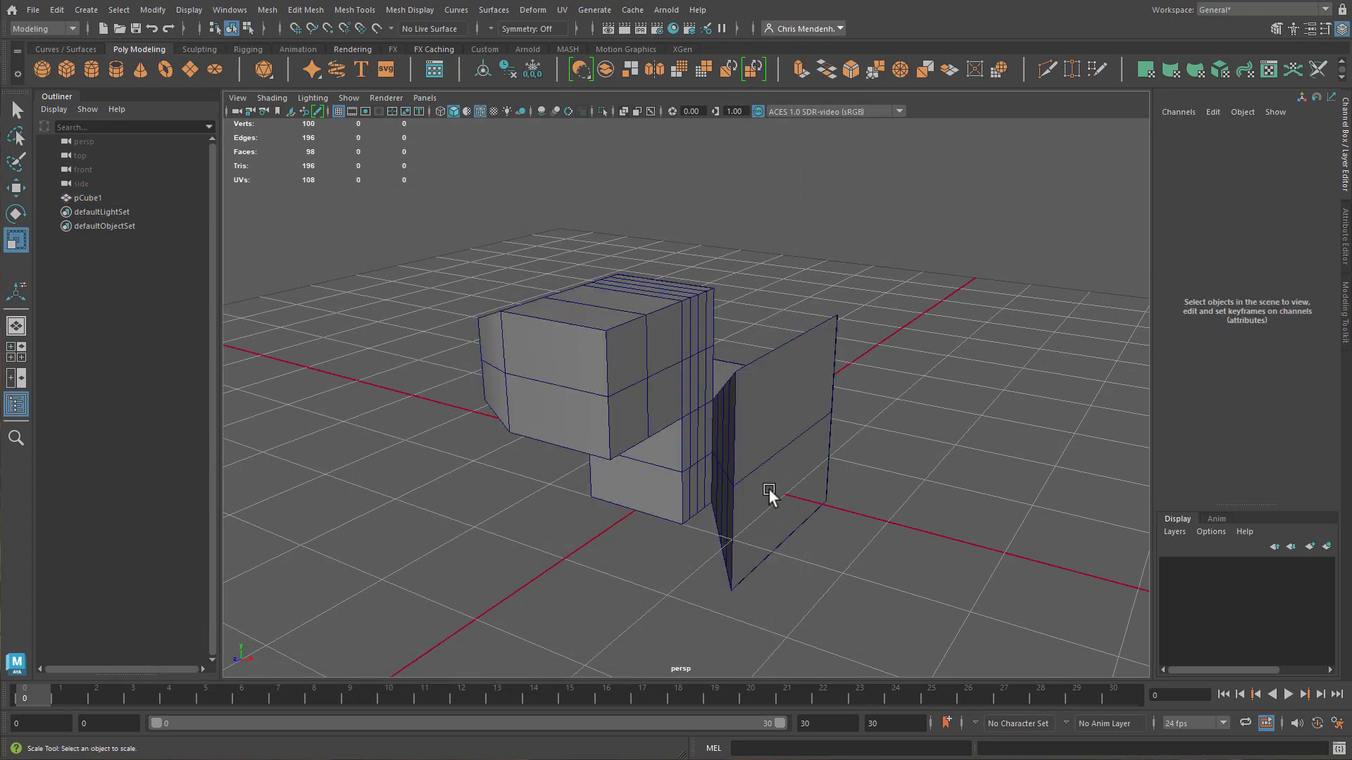